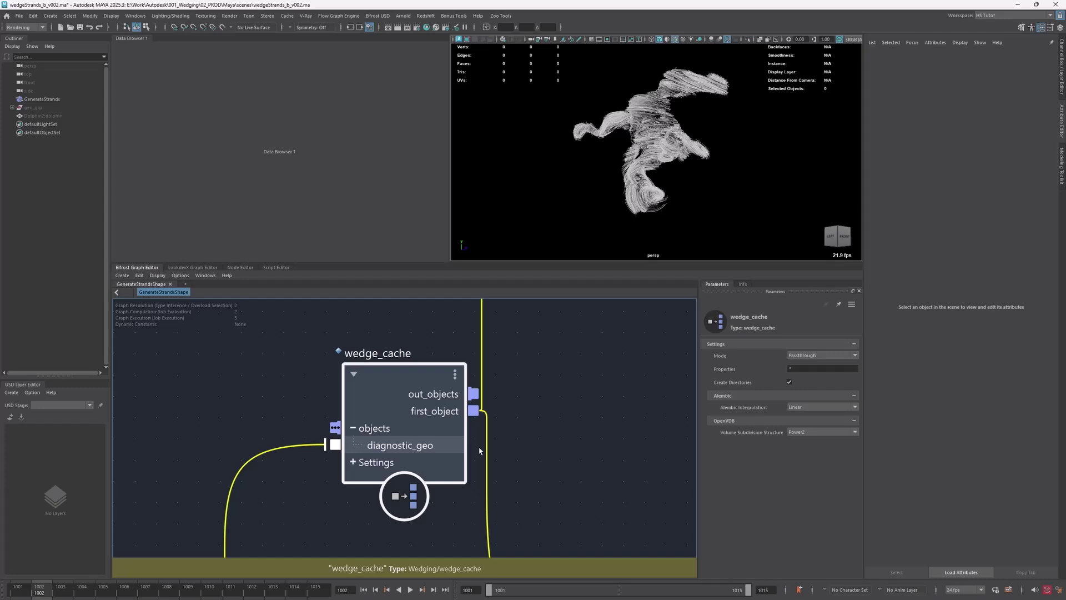
Examine the wedge_cache, wedge_parameter and INPUT nodes across the existing GenerateStrandsShape graph
left_click_drag(171, 437, 196, 450)
key("f")
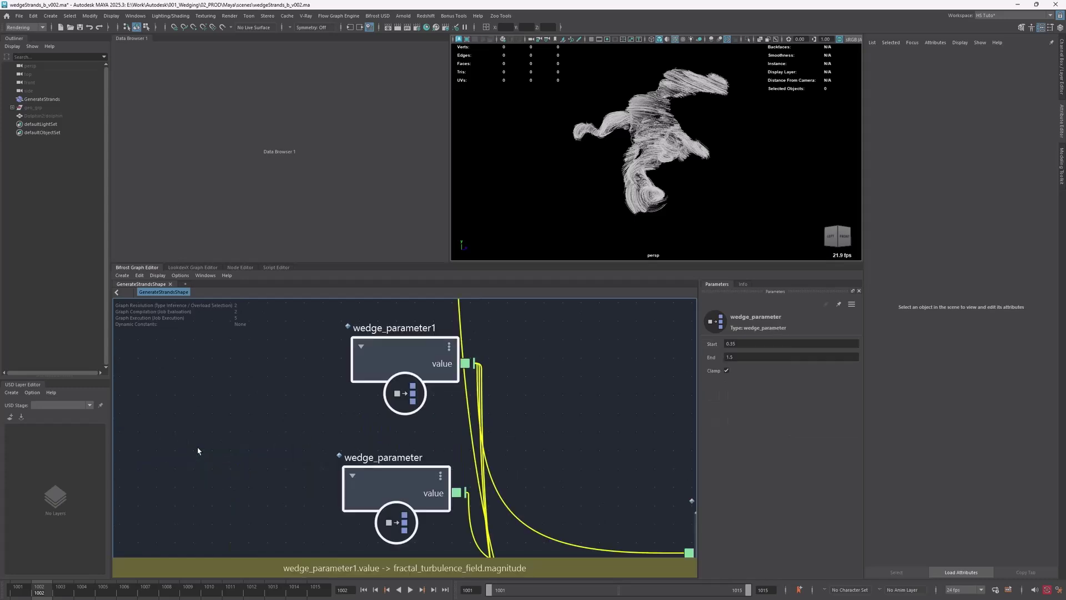
key("a")
left_click_drag(360, 484, 387, 464)
middle_click_drag(312, 414, 410, 412, "alt")
left_click_drag(265, 429, 263, 429)
key("f")
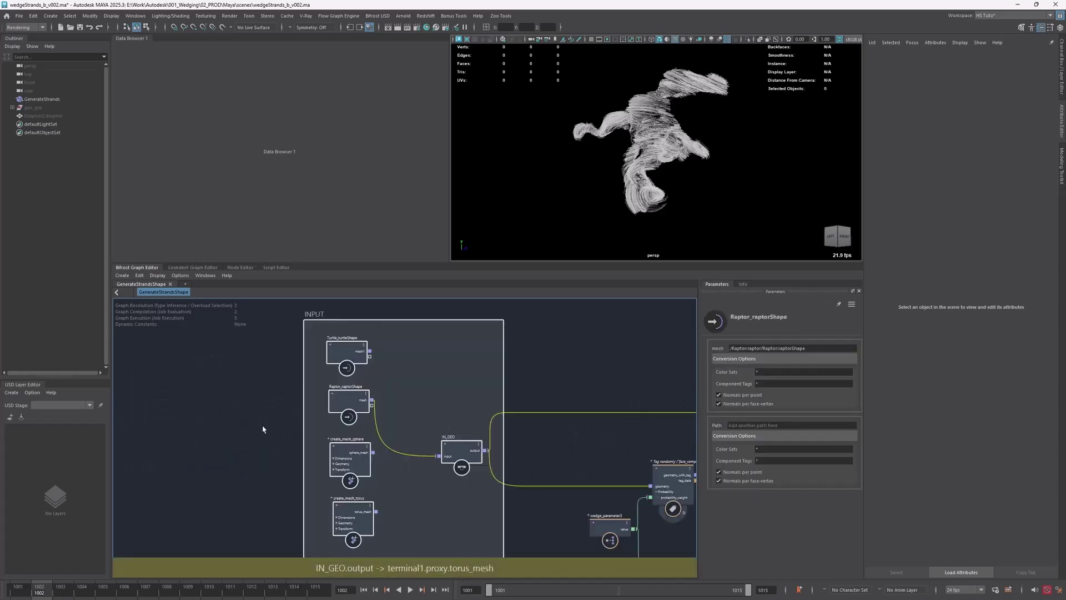
key("a")
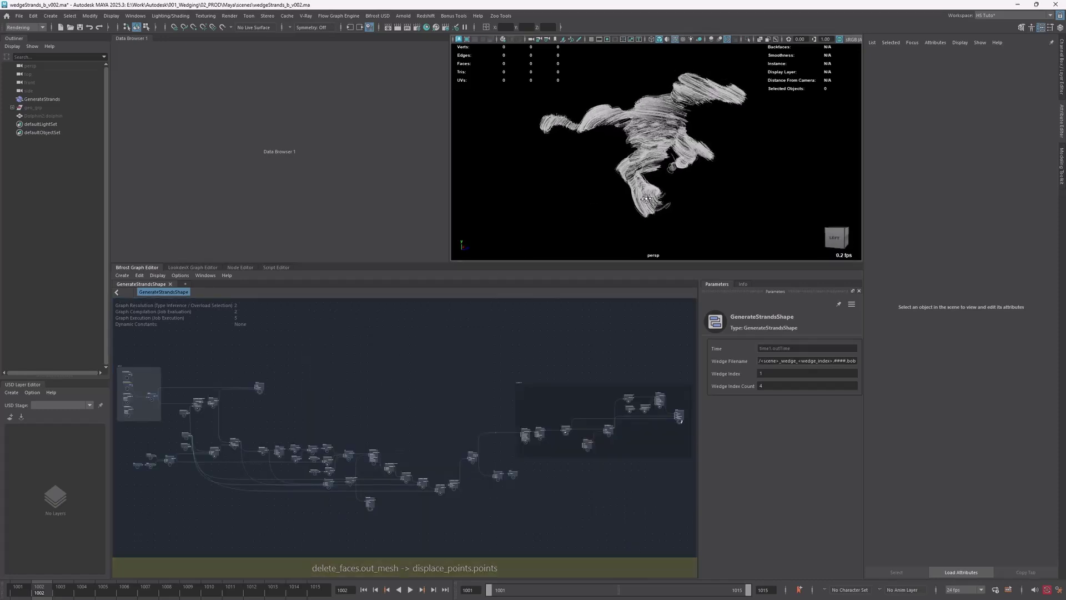
Close the GenerateStrandsShape graph and hide the GenerateStrands object in the scene
left_click(170, 284)
left_click(40, 99)
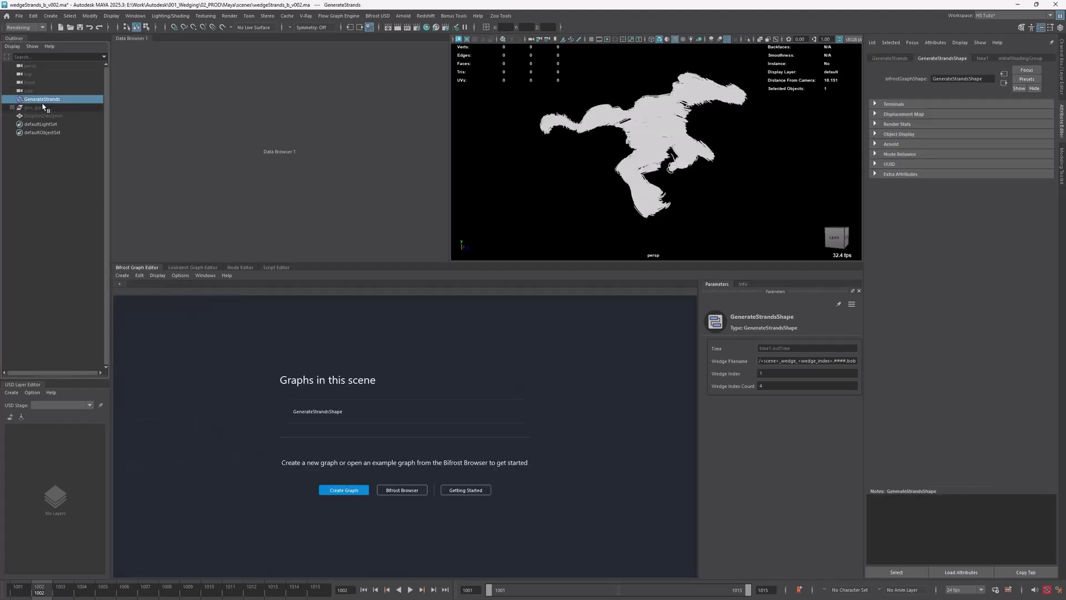
key("ctrl+h")
Create a new Bifrost graph and delete its default input and output nodes
left_click(332, 491)
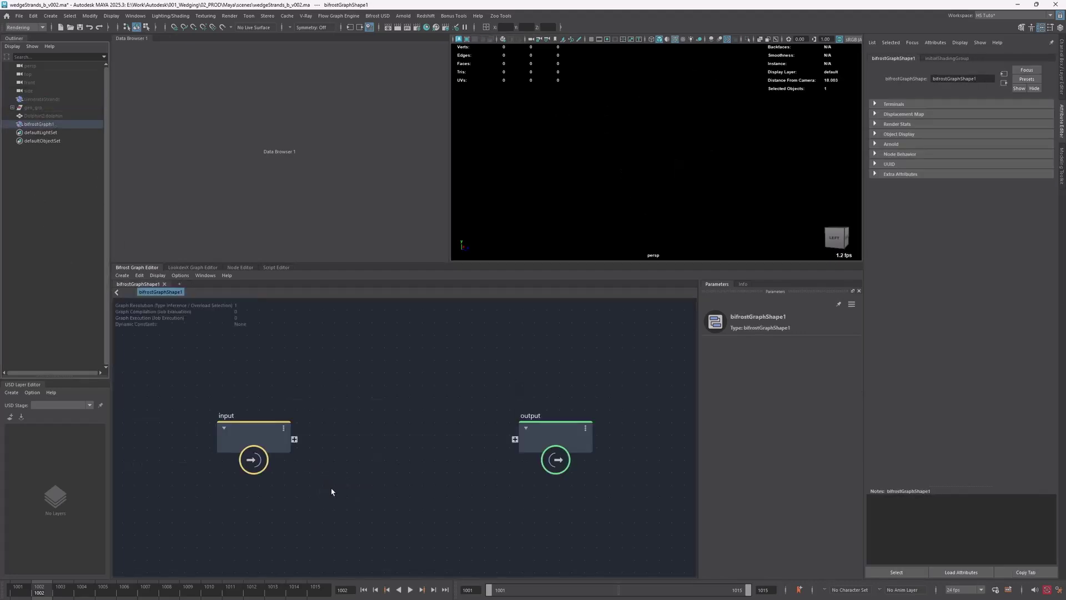
key("ctrl+a")
key("Delete")
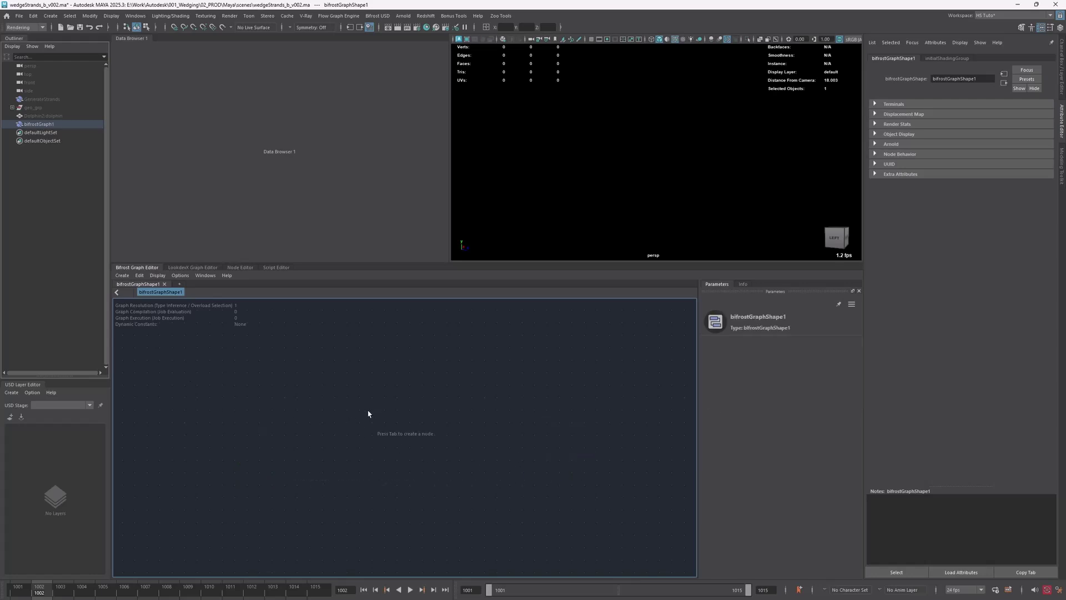
Add a create_mesh_sphere node to the empty graph and place it near the middle
key("Tab")
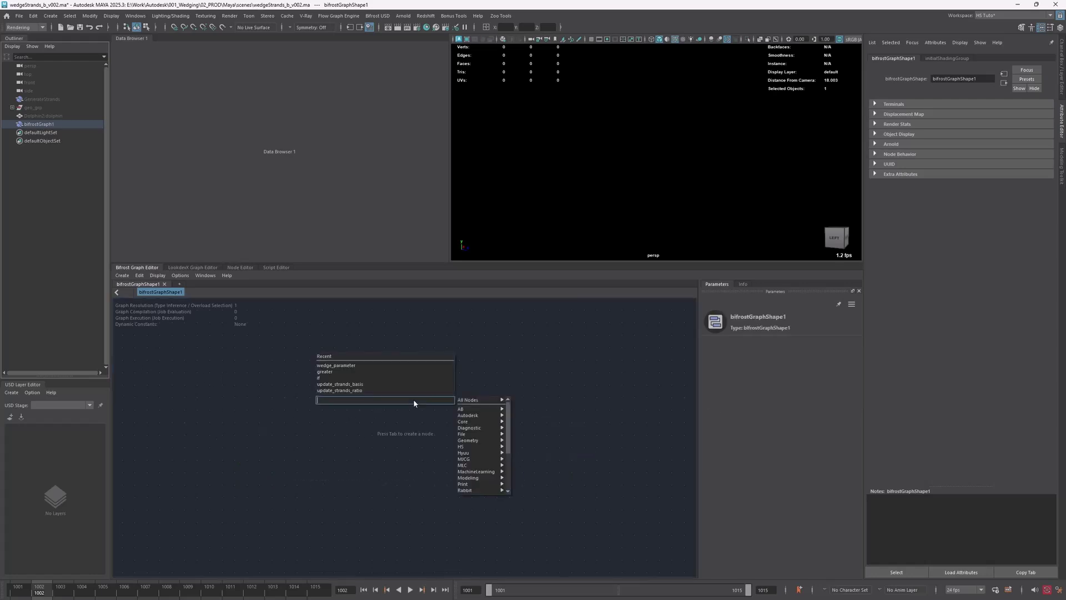
type("cms")
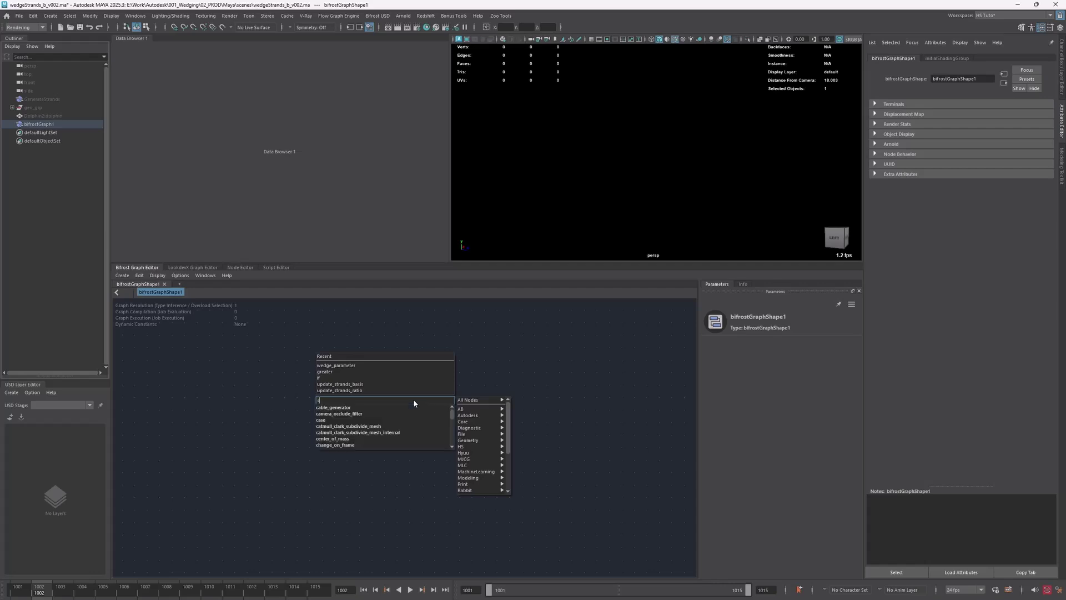
key("Down")
key("Down")
key("Down")
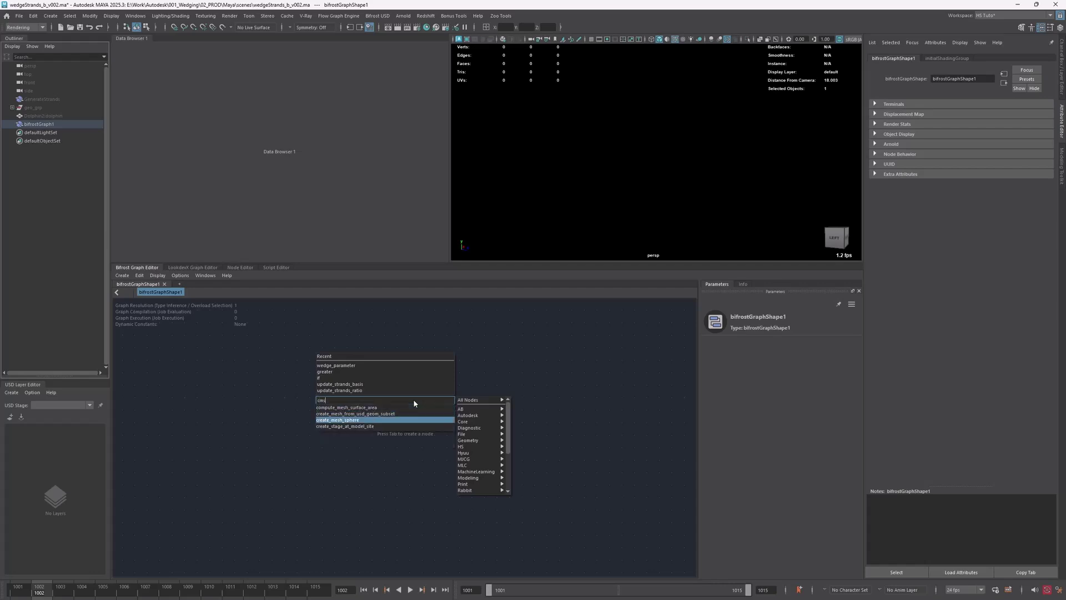
key("Return")
left_click_drag(399, 438, 338, 421)
Add a terminal node and connect the sphere's sphere_mesh output to its diagnostic input
left_click_drag(401, 413, 521, 409)
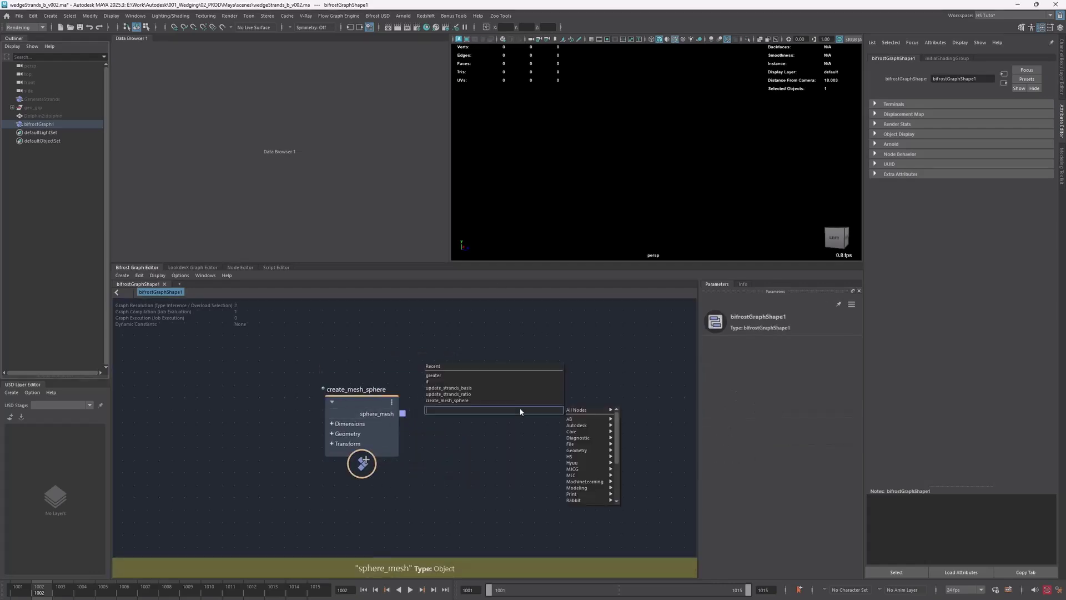
key("Escape")
key("Tab")
scroll(495, 417, "down", 2)
left_click(469, 418)
left_click_drag(402, 415, 493, 438)
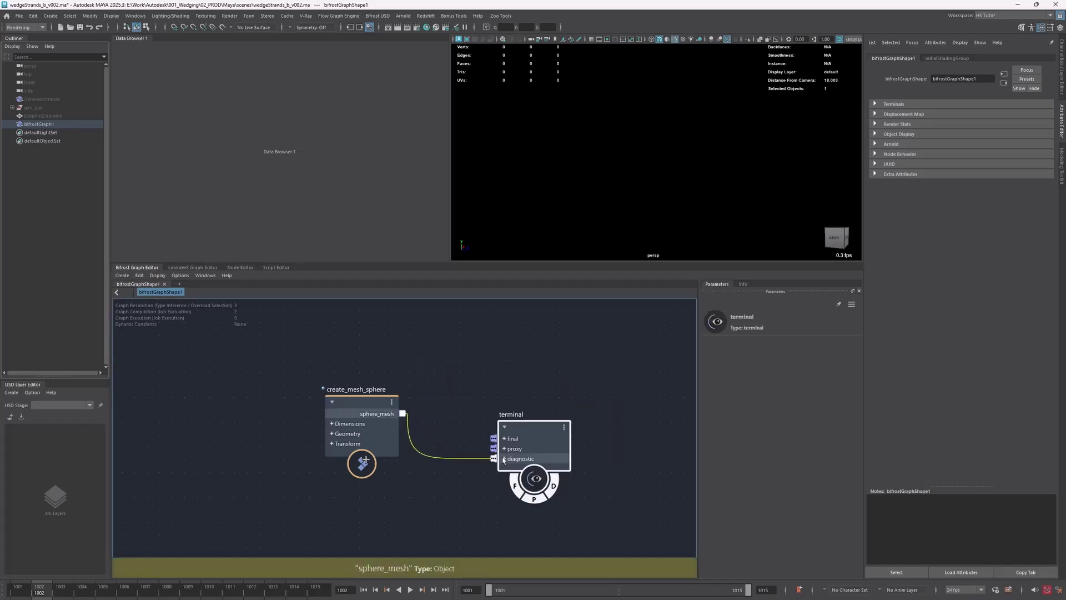
Set the create_mesh_sphere radius to 2 and both its axis and height segments to 40
left_click(729, 199)
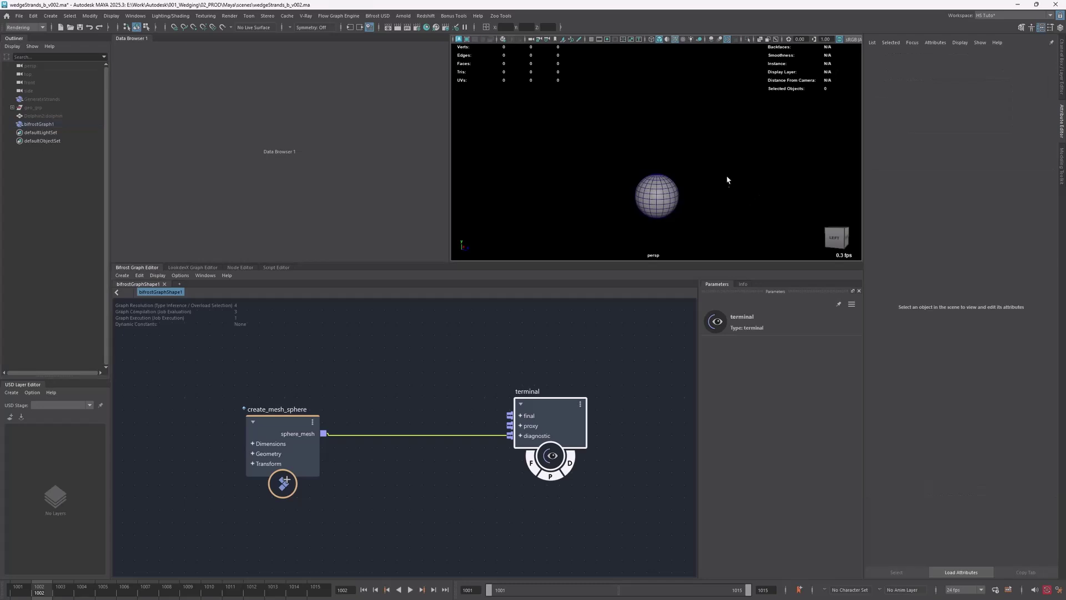
left_click(642, 199)
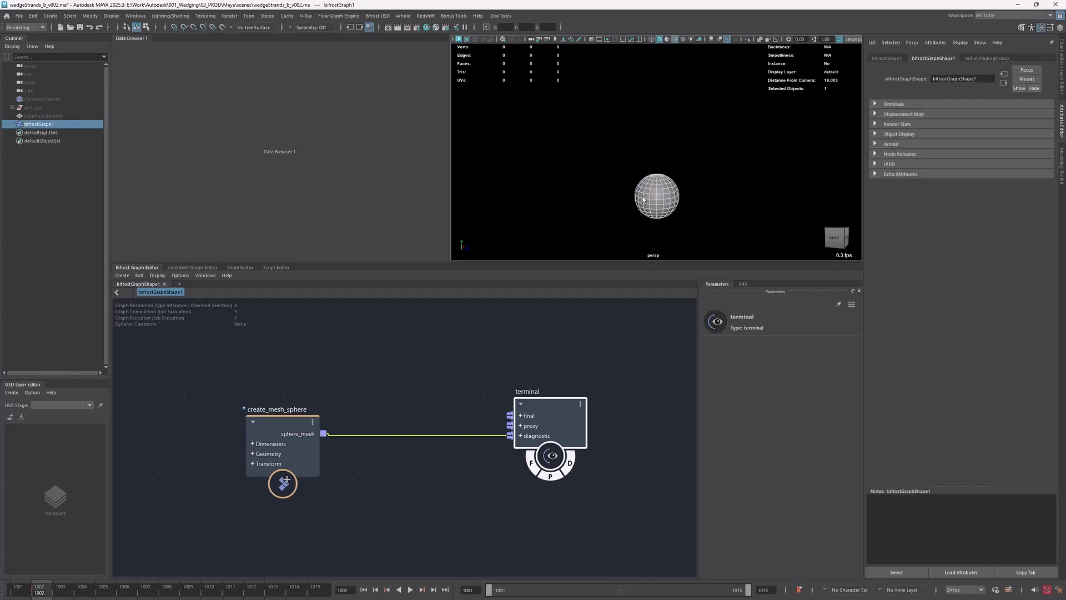
key("f")
left_click_drag(654, 203, 704, 210, "alt")
right_click_drag(704, 209, 566, 212, "alt")
left_click_drag(335, 391, 252, 451)
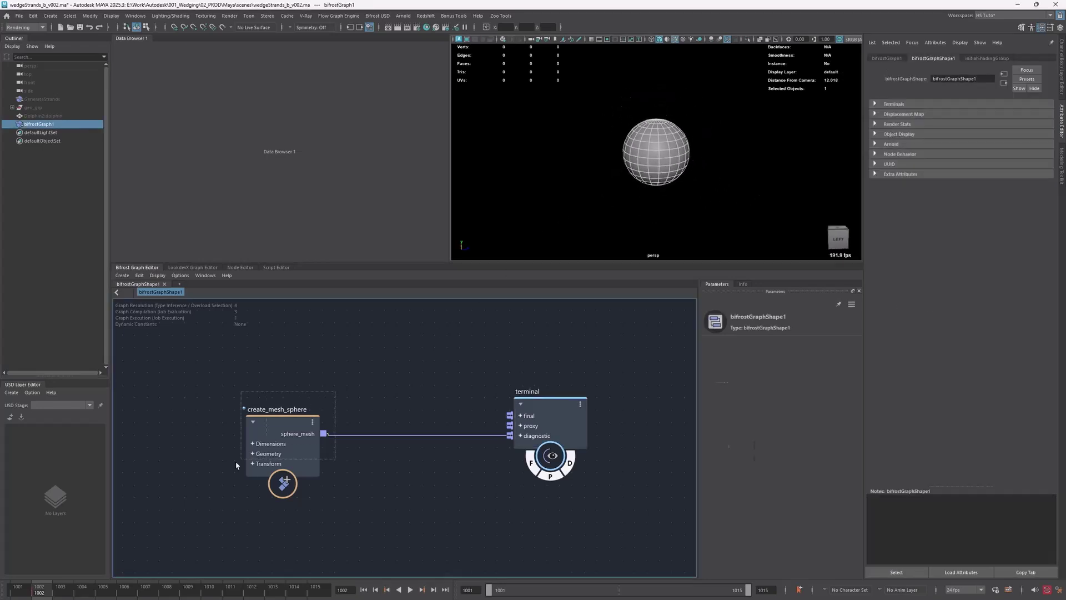
left_click(253, 454)
left_click(777, 355)
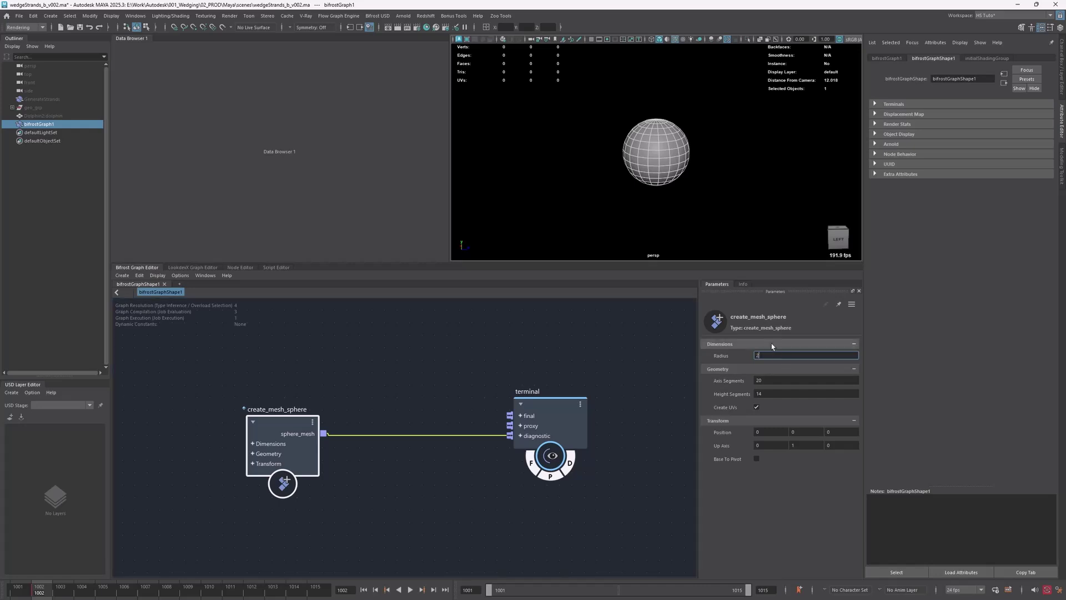
key("Tab")
left_click(779, 392)
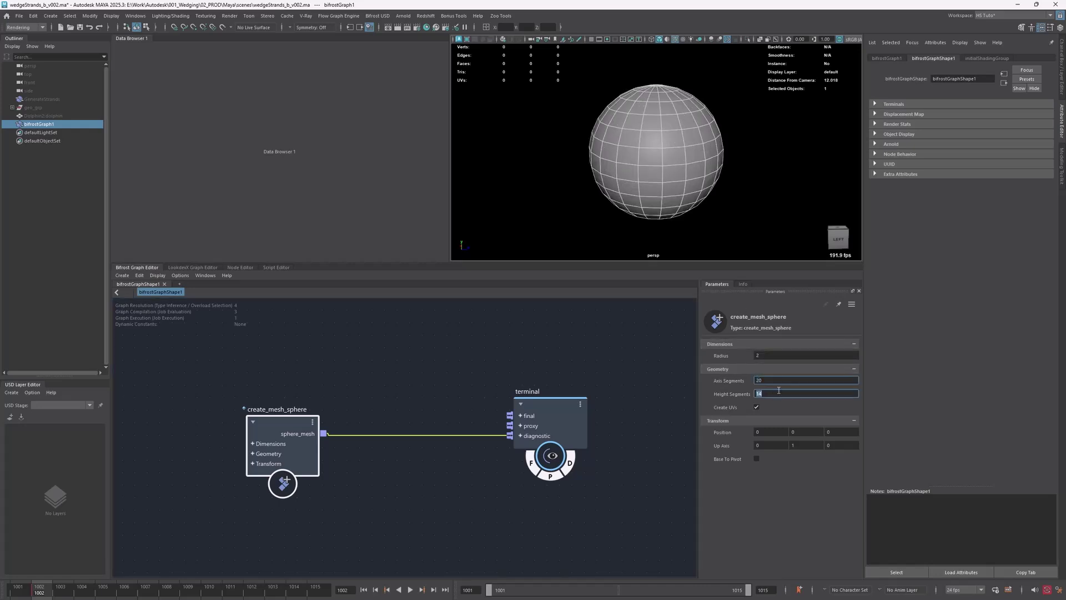
type("400")
key("BackSpace")
key("Return")
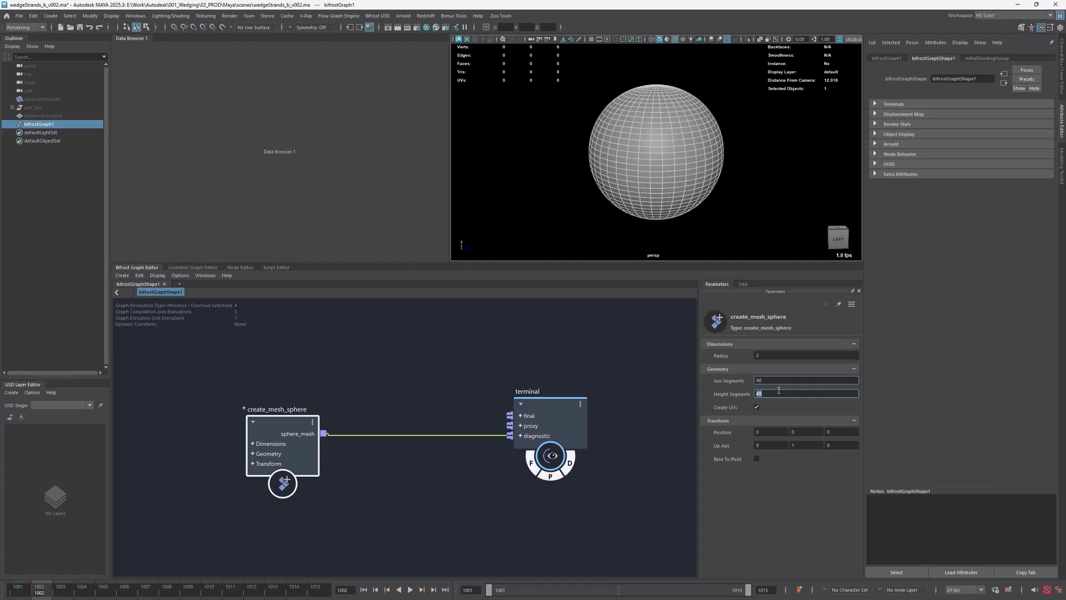
Add a displace_points node and insert it into the connection between create_mesh_sphere and the terminal
left_click(734, 147)
left_click_drag(723, 149, 666, 185, "alt")
middle_click_drag(316, 375, 404, 350, "alt")
right_click_drag(404, 350, 366, 360, "alt")
left_click_drag(390, 388, 347, 383)
middle_click_drag(416, 368, 400, 378, "alt")
right_click_drag(399, 378, 423, 365, "alt")
left_click(425, 364)
key("Tab")
type("disc")
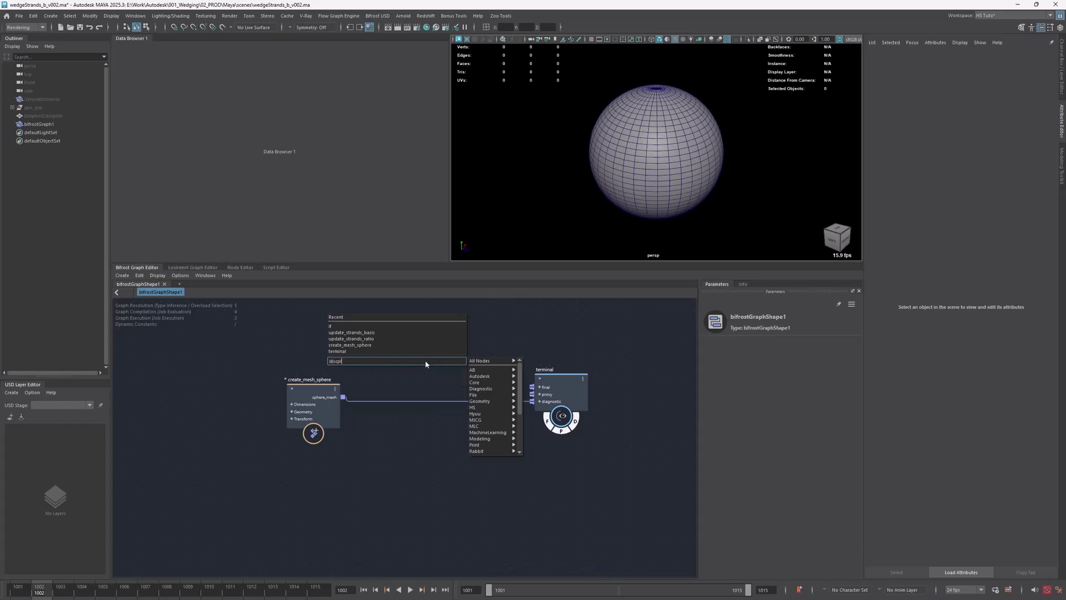
key("Down")
key("Down")
key("Down")
key("Return")
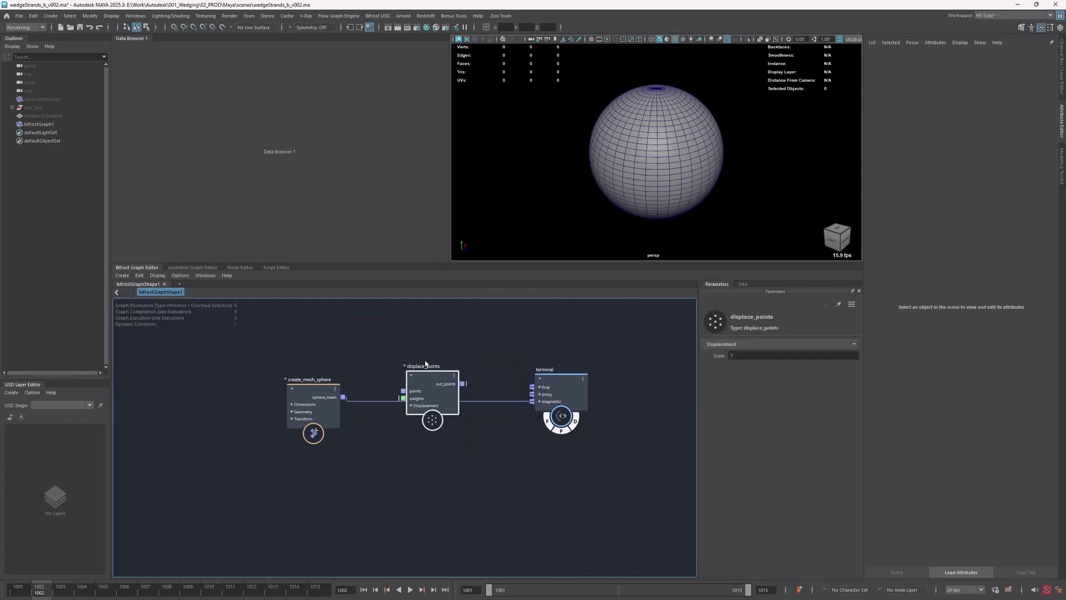
left_click_drag(427, 388, 435, 405)
left_click(355, 431)
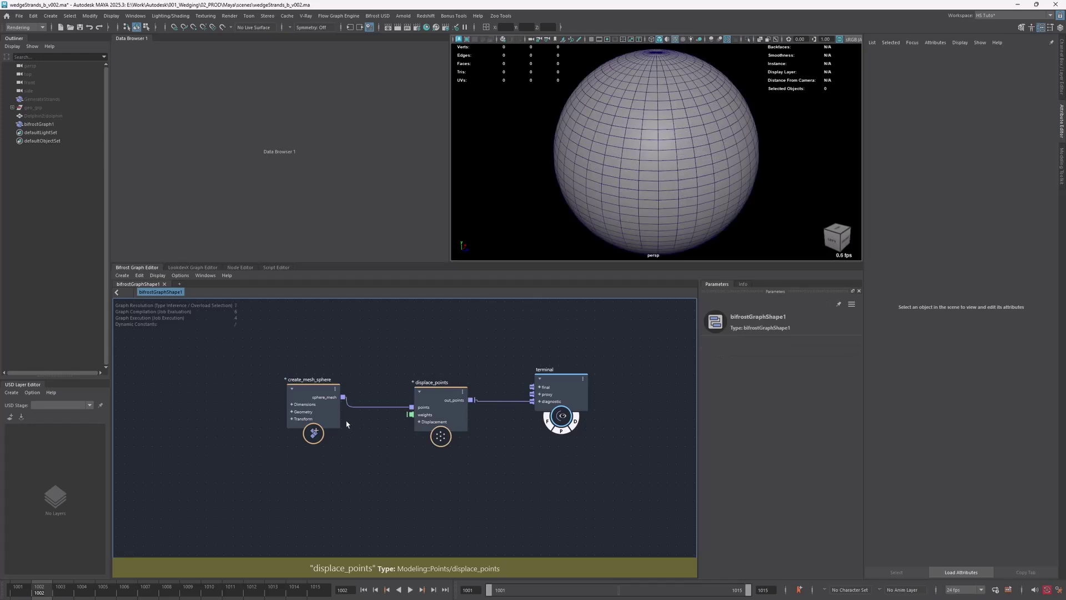
Add a fractal_turbulence_field node below the sphere node and connect its noise_field to the displacement_vector of displace_points
left_click_drag(320, 411, 297, 403)
left_click(316, 469)
key("Tab")
type("fract")
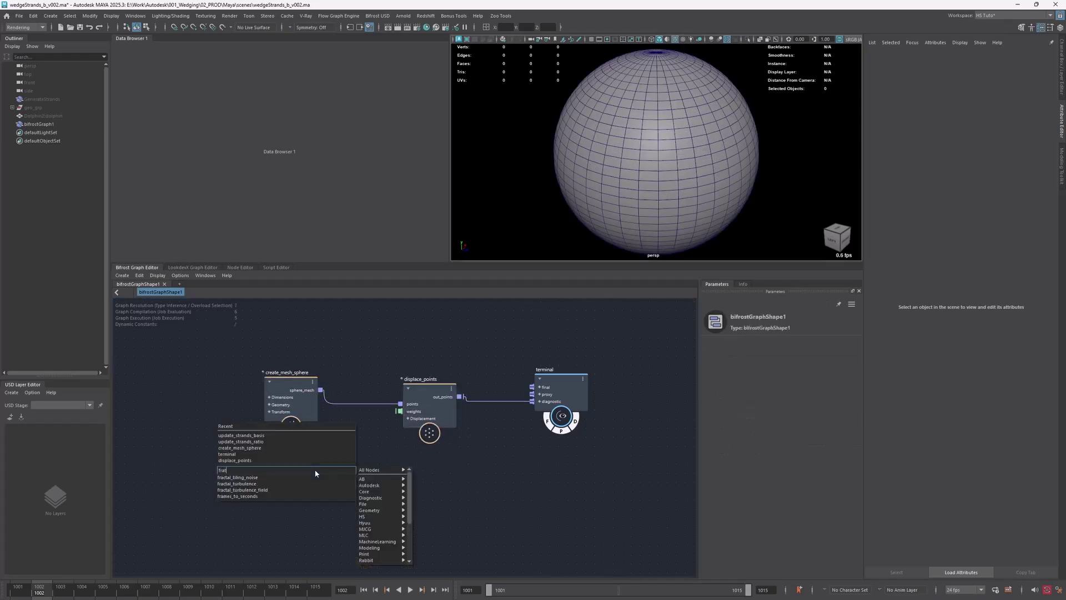
key("Down")
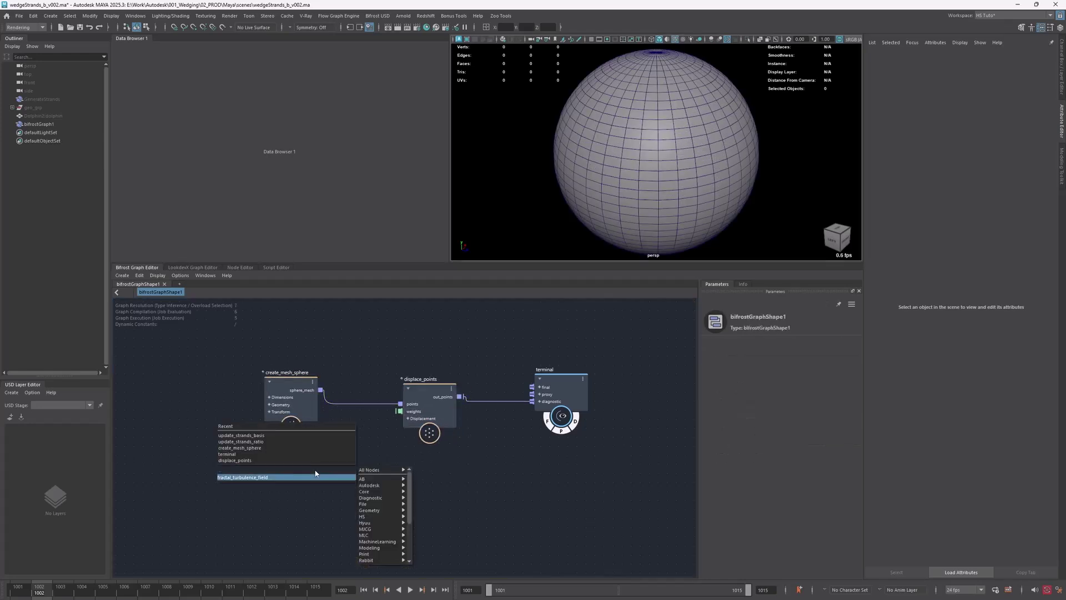
key("Return")
left_click_drag(352, 492, 389, 441)
left_click_drag(313, 499, 297, 469)
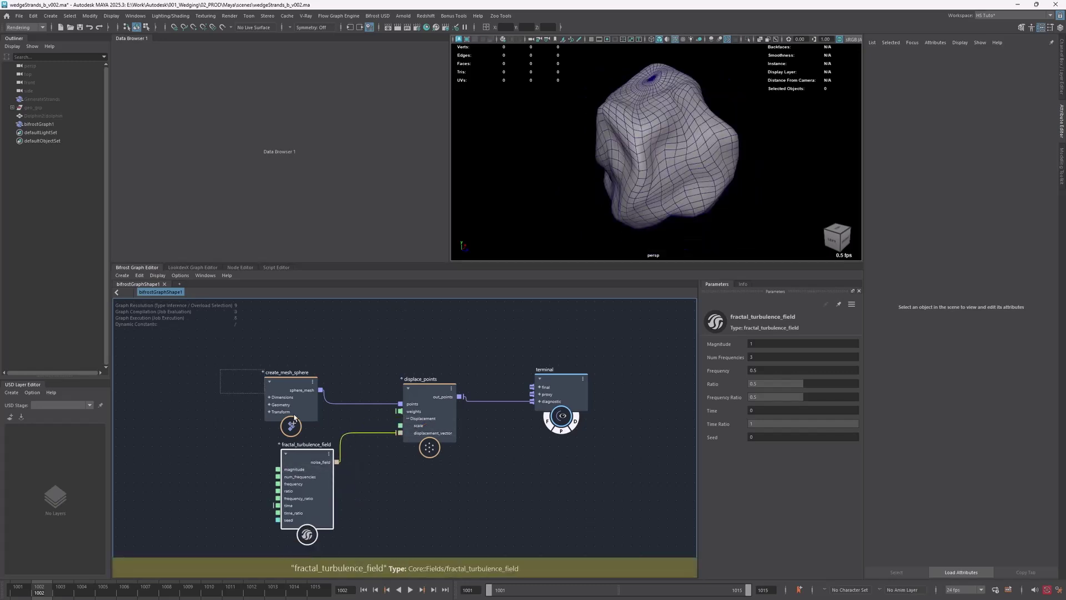
Reduce the sphere, turbulence and displacement nodes to their connected ports and move them away from the terminal
left_click_drag(224, 370, 405, 478)
key("2")
left_click(452, 466)
left_click_drag(425, 407, 281, 406)
left_click(378, 361)
left_click_drag(652, 183, 644, 143, "alt")
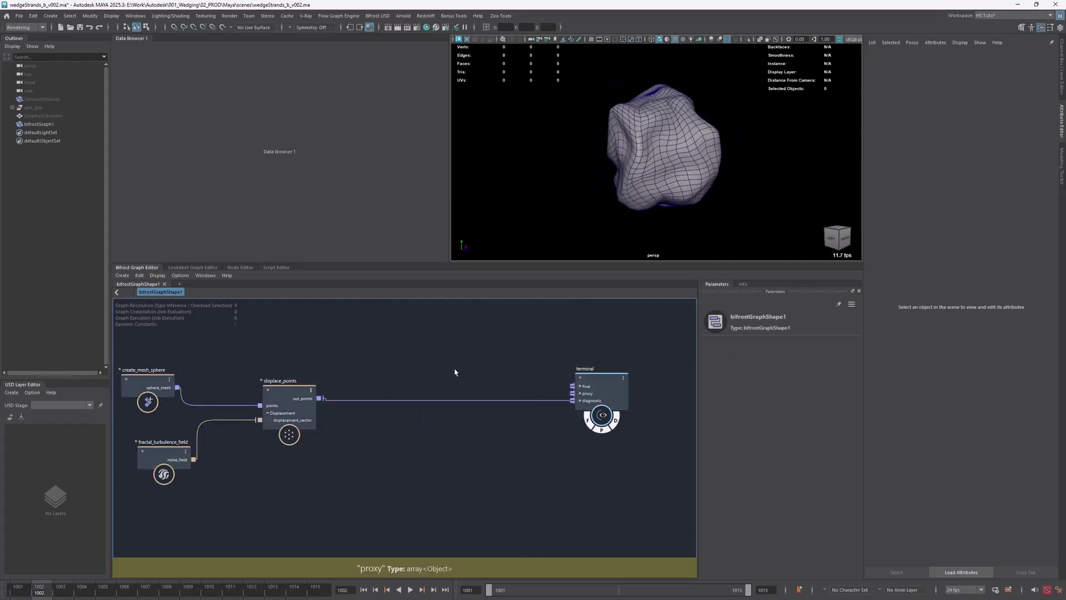
middle_click_drag(454, 372, 485, 373, "alt")
left_click_drag(193, 457, 172, 456)
Add a mesh_to_volume node and place it below the wire between displace_points and the terminal
left_click(448, 348)
middle_click_drag(448, 348, 389, 362, "alt")
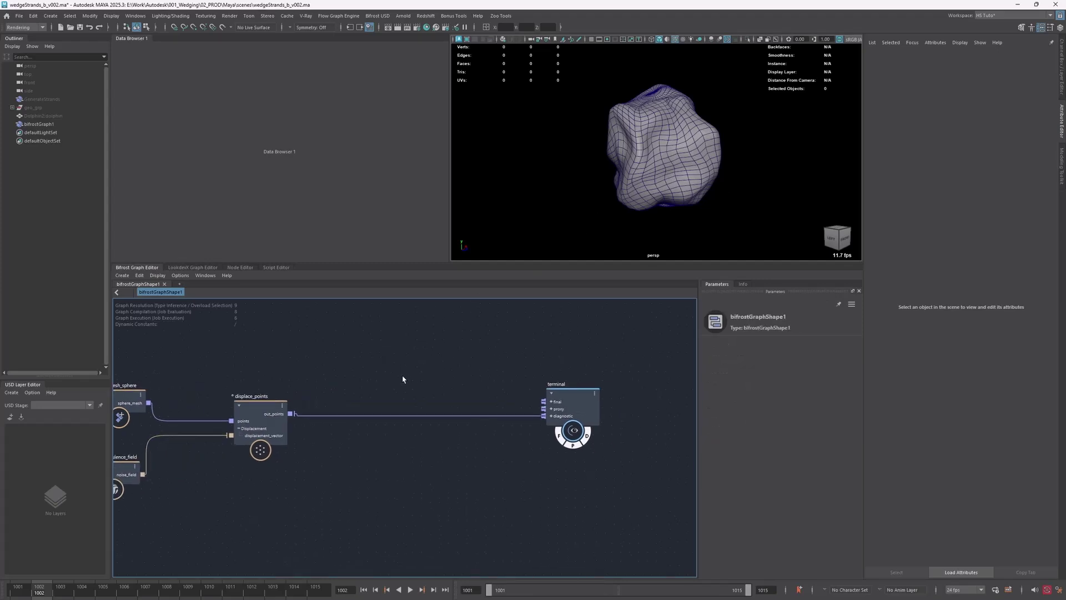
key("Tab")
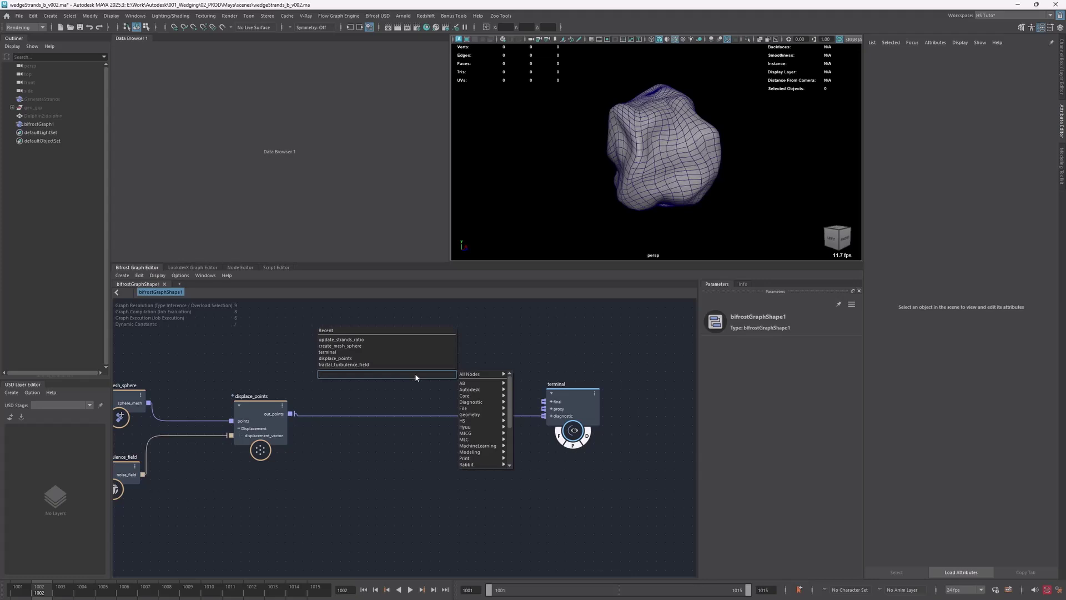
type("mesh_to")
key("Down")
key("Return")
left_click_drag(405, 410, 342, 453)
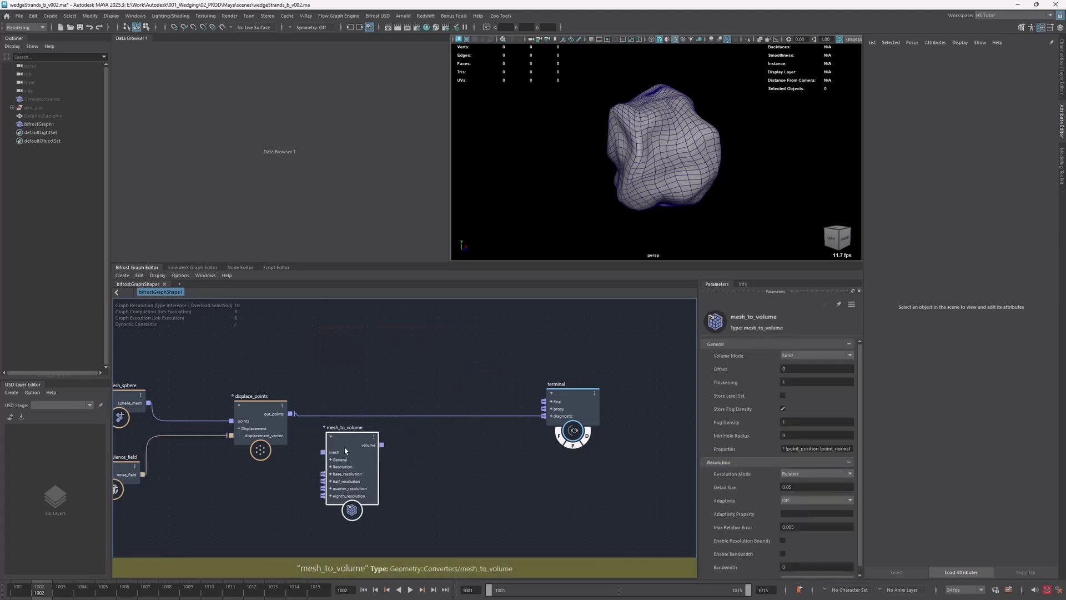
Add a convert_to_volume node and place it beside mesh_to_volume, below the terminal
middle_click_drag(394, 398, 396, 378, "alt")
left_click(464, 376)
key("Tab")
type("cv")
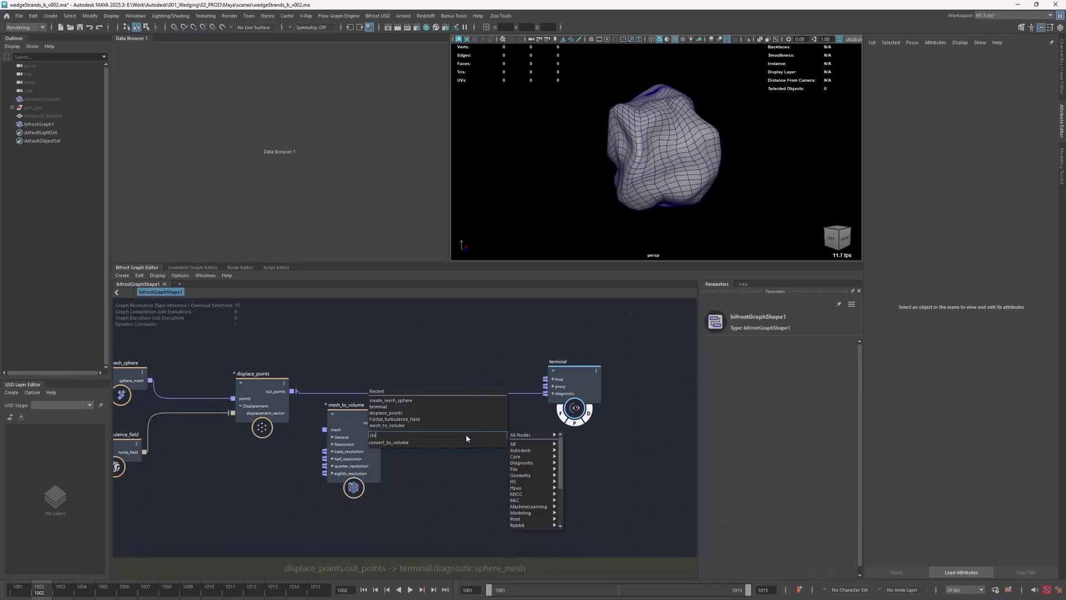
key("Return")
left_click_drag(454, 460, 460, 454)
left_click_drag(416, 415, 339, 454)
left_click(468, 482)
left_click_drag(468, 452, 477, 451)
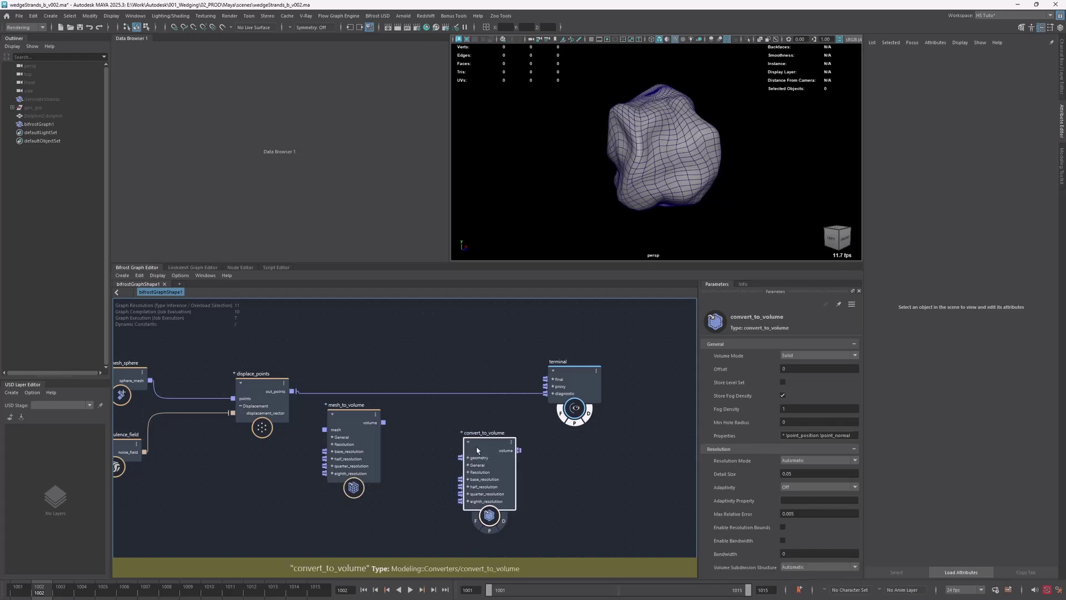
Add a points_to_volume node below mesh_to_volume and delete it again
key("Tab")
type("pnt")
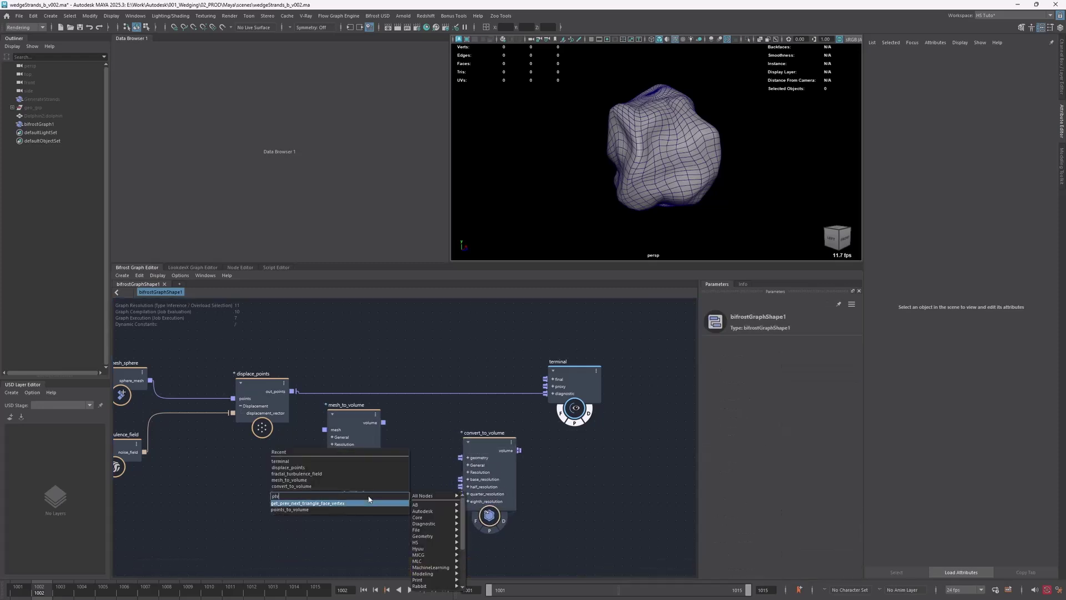
left_click(356, 509)
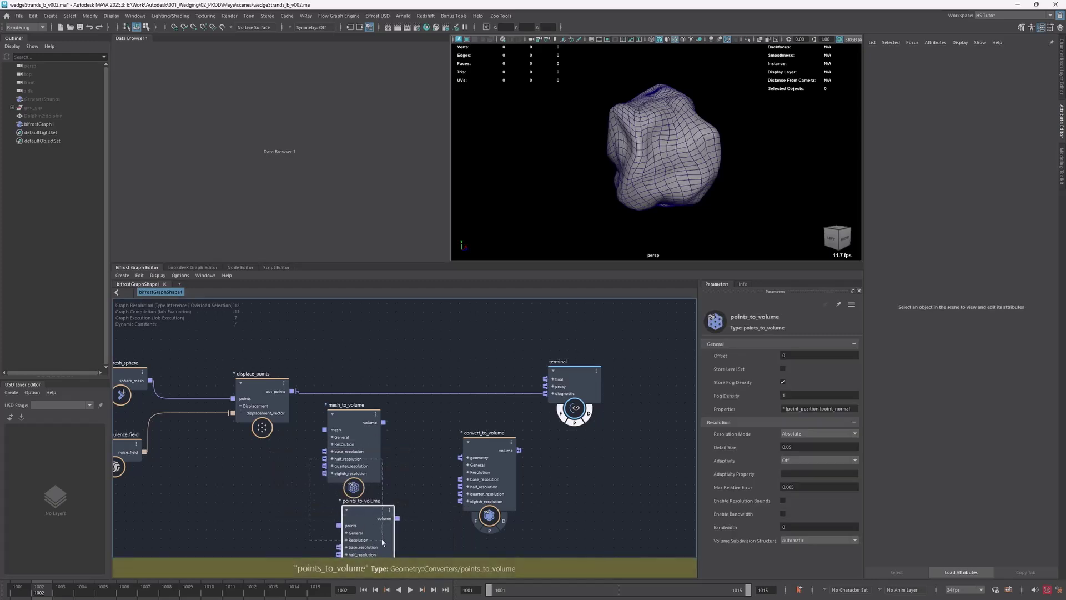
left_click_drag(478, 463, 480, 463)
left_click_drag(388, 510, 386, 510)
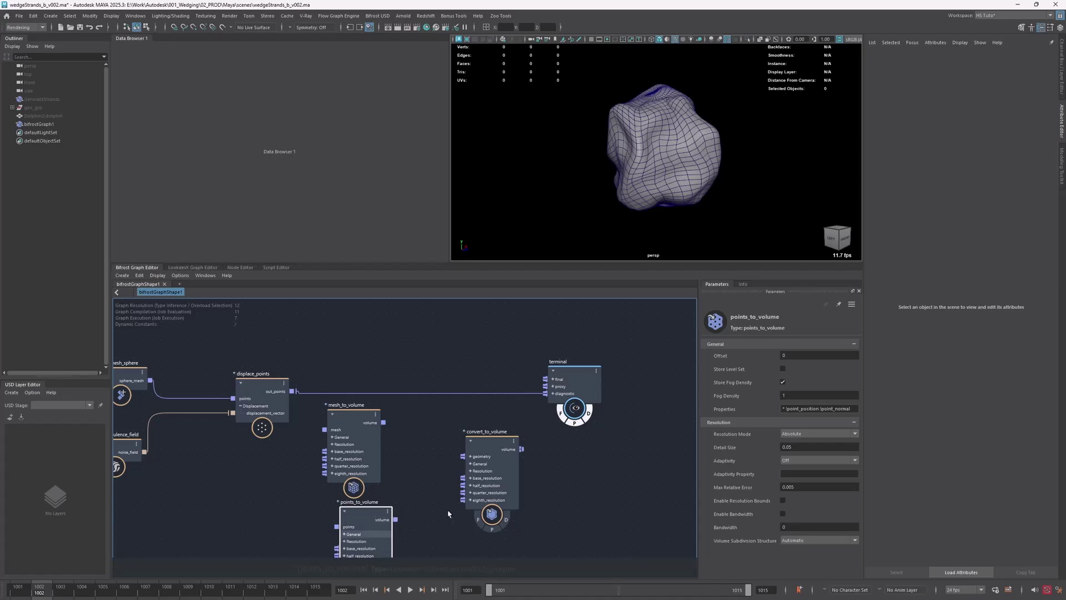
key("Delete")
Examine the geometry input of the convert_to_volume node and compare it with the mesh input of mesh_to_volume
scroll(442, 467, "up", 2)
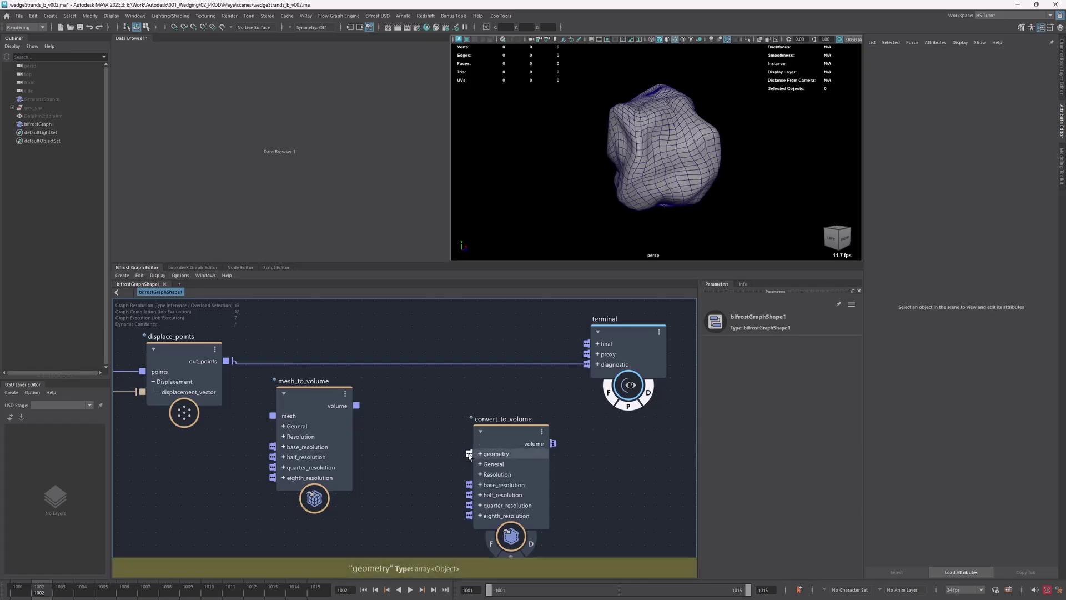
right_click(491, 453)
left_click(461, 443)
scroll(445, 433, "down", 2)
middle_click_drag(439, 431, 466, 439)
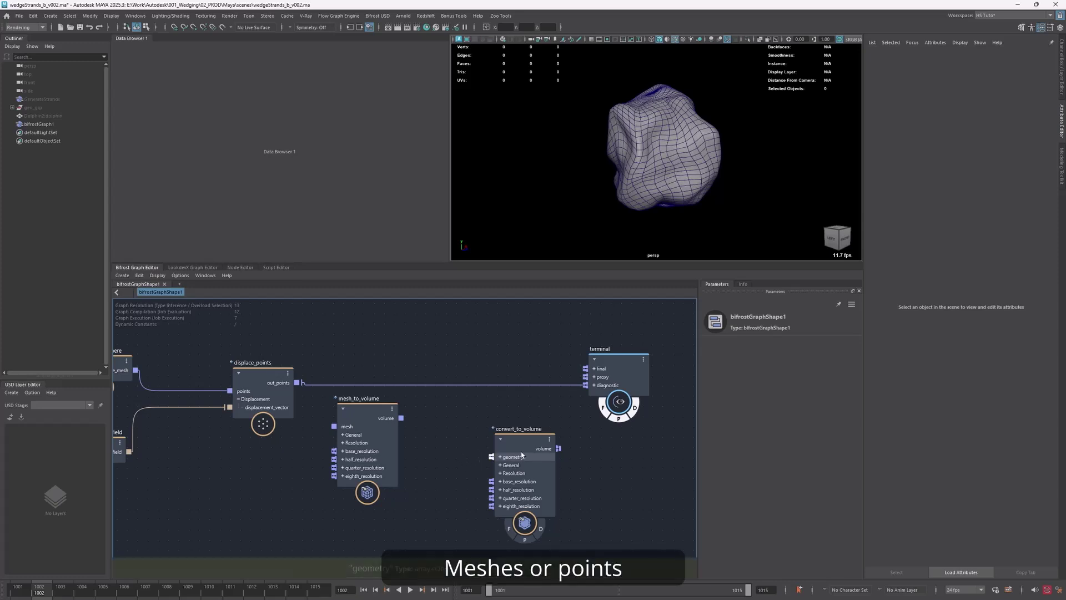
left_click_drag(520, 453, 502, 455)
left_click_drag(428, 474, 472, 461)
middle_click_drag(571, 459, 554, 456)
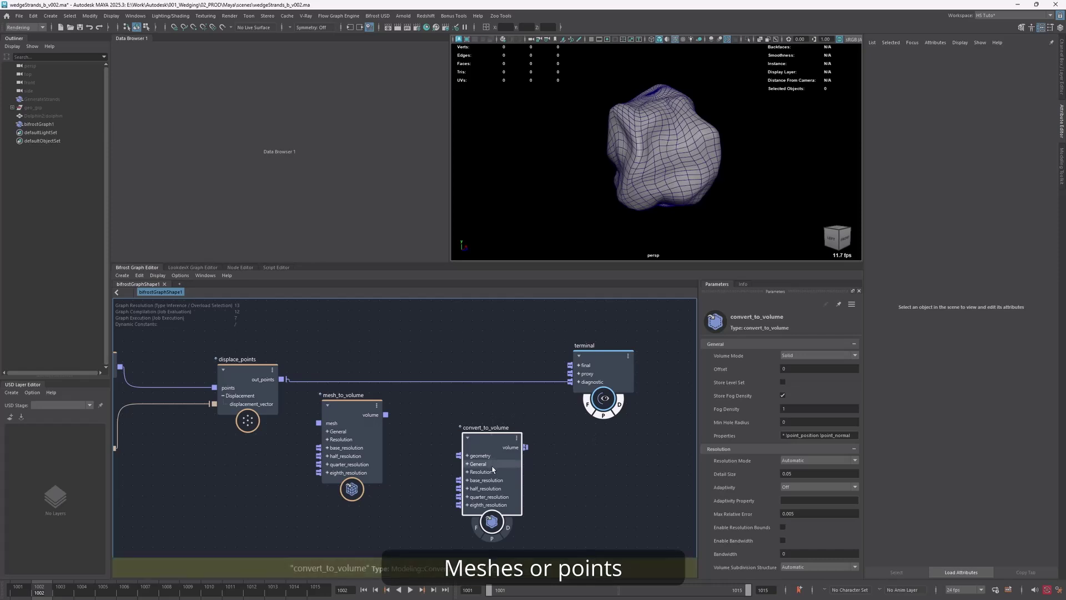
Delete the convert_to_volume node and insert mesh_to_volume into the wire between displace_points and the terminal
key("Delete")
middle_click_drag(411, 400, 420, 408)
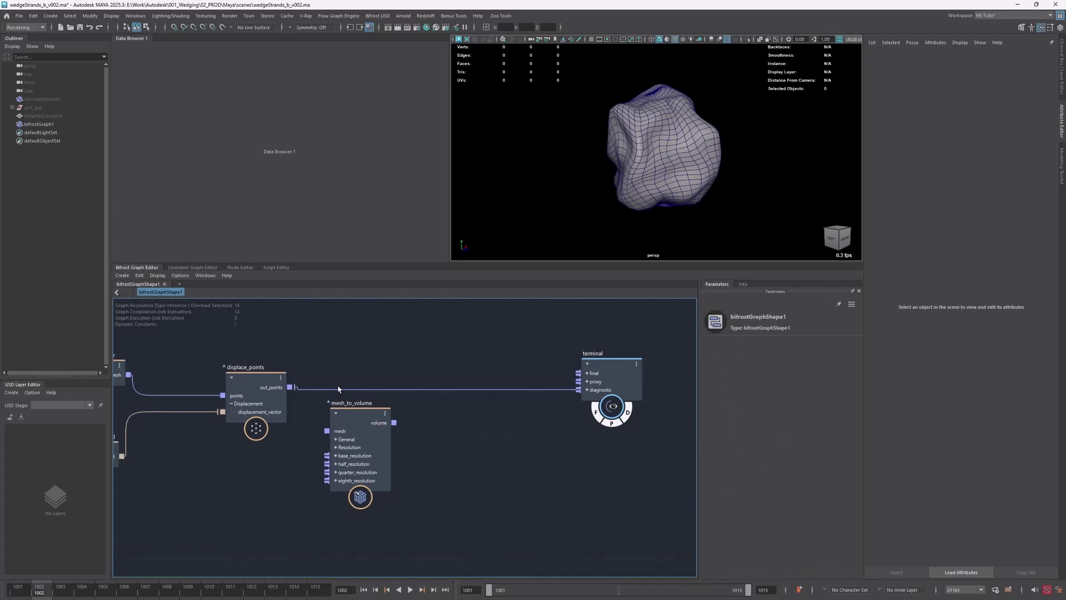
left_click_drag(342, 419, 357, 423)
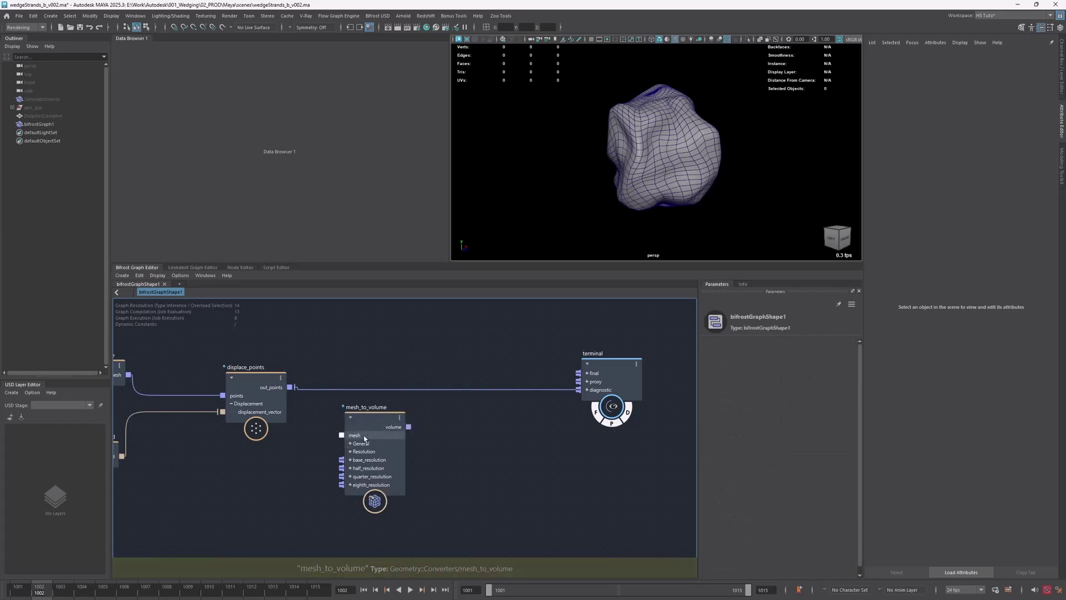
left_click_drag(369, 438, 363, 404)
left_click(359, 420)
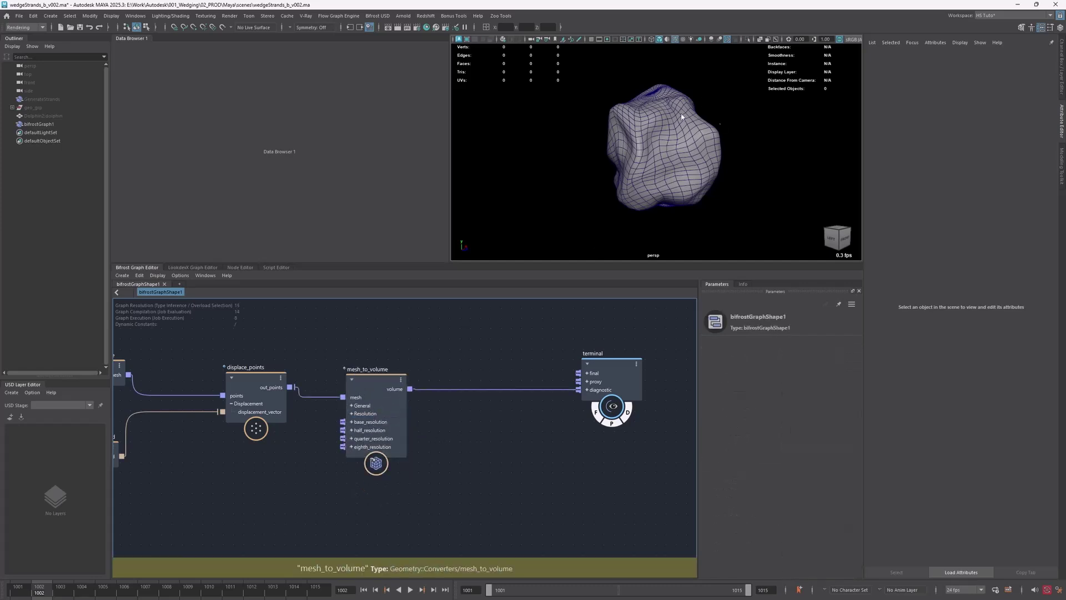
Enable Store Level Set on the mesh_to_volume node and check the resulting surface in the viewport
left_click_drag(605, 152, 653, 145, "alt")
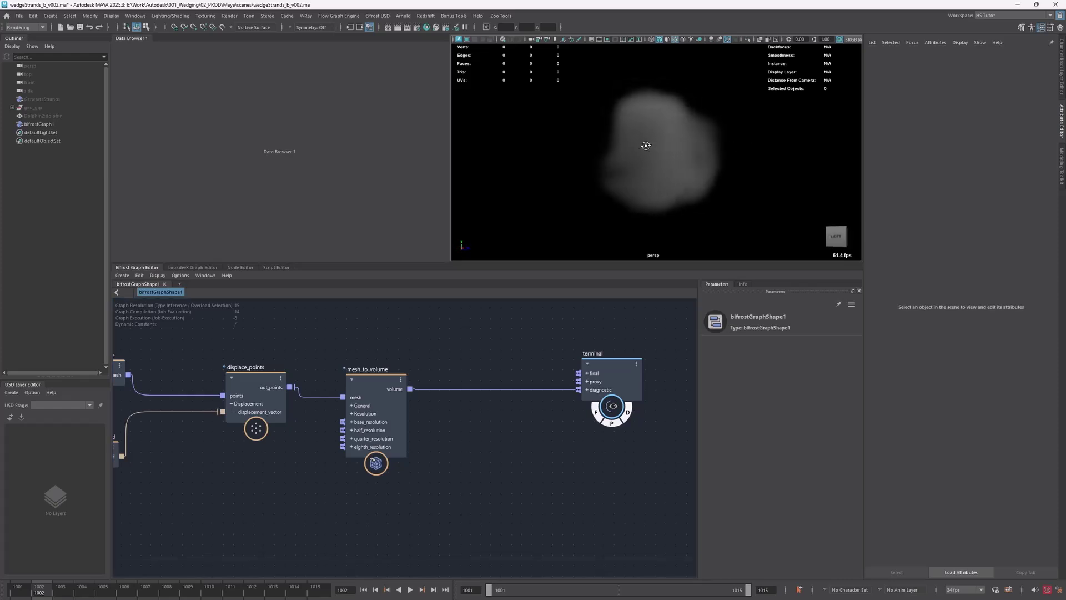
left_click(389, 388)
scroll(468, 411, "down", 2)
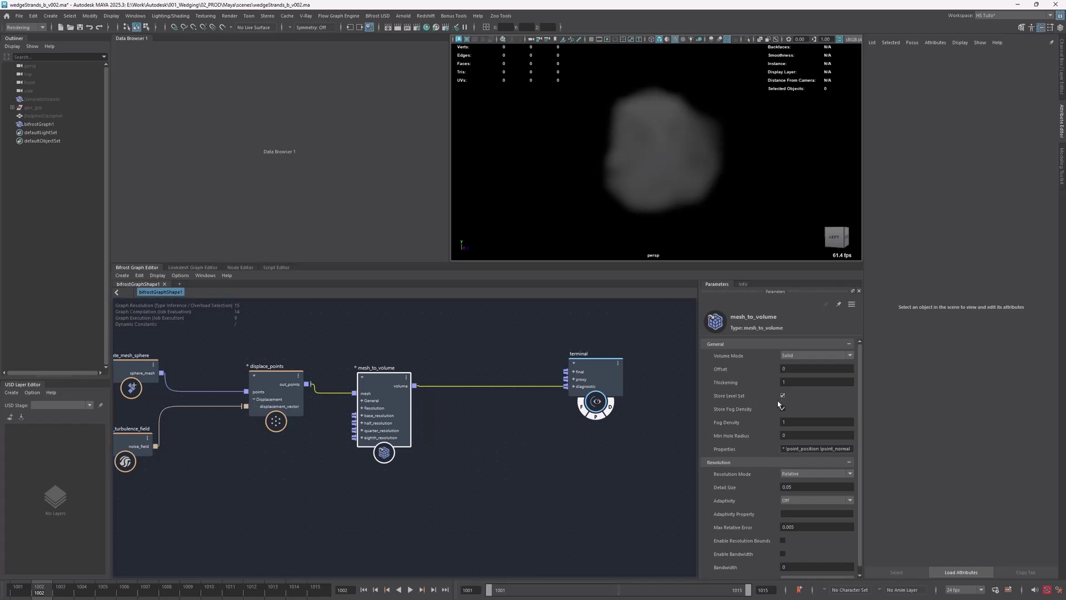
left_click_drag(713, 157, 623, 192, "alt")
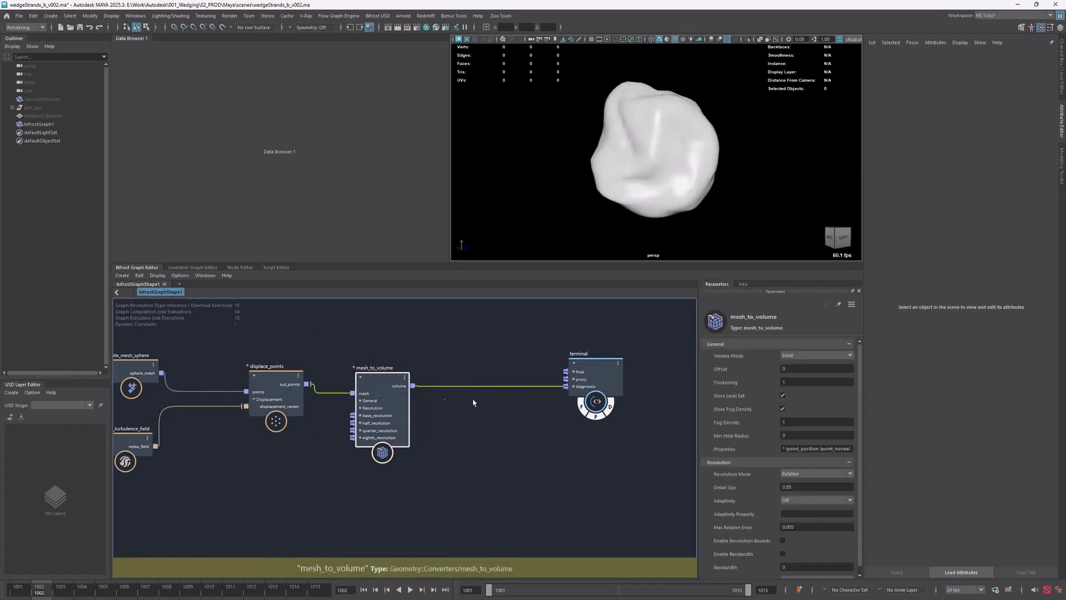
Set the mesh_to_volume node's Resolution Mode to Absolute and its Detail Size to 0.1
left_click(499, 414)
middle_click_drag(510, 417, 468, 401, "alt")
left_click_drag(404, 345, 320, 405)
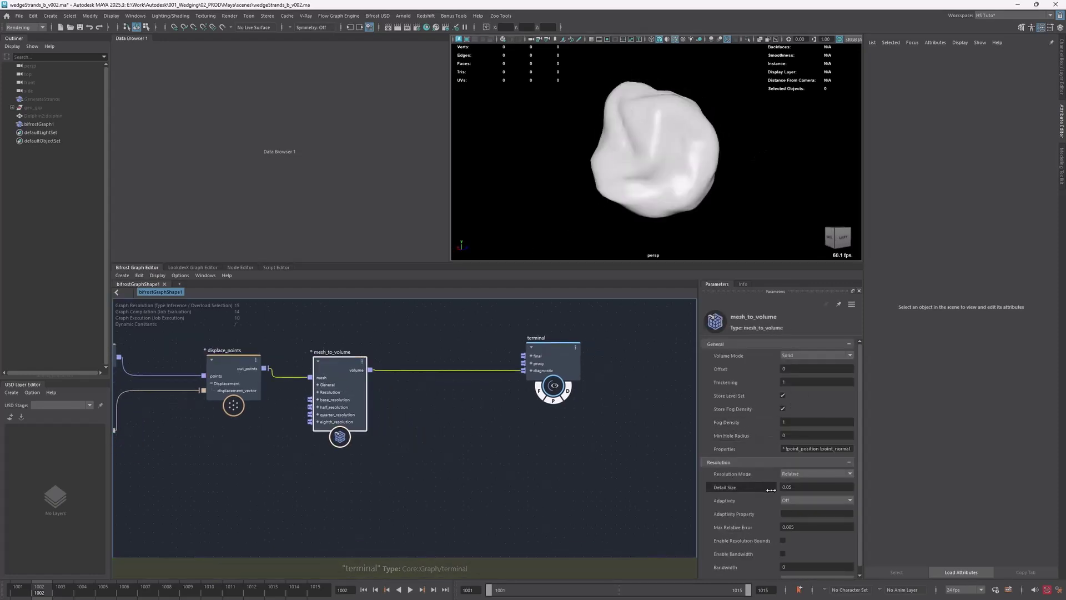
left_click(801, 478)
left_click(802, 485)
double_click(804, 487)
type("0.1")
key("Return")
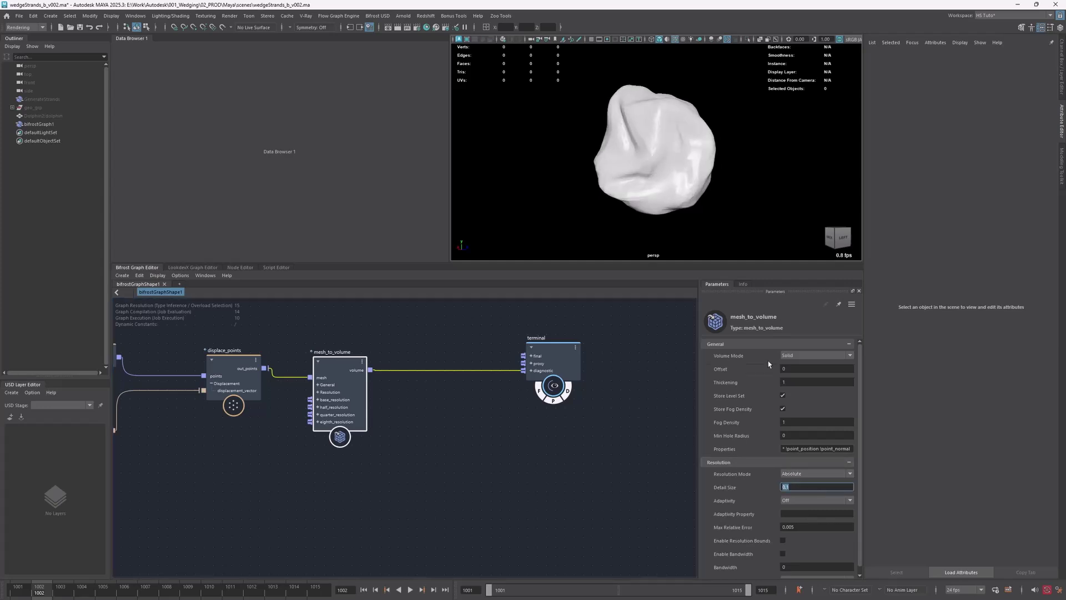
Try the Relative resolution mode on mesh_to_volume, switch back to Absolute and inspect the surface
left_click(806, 474)
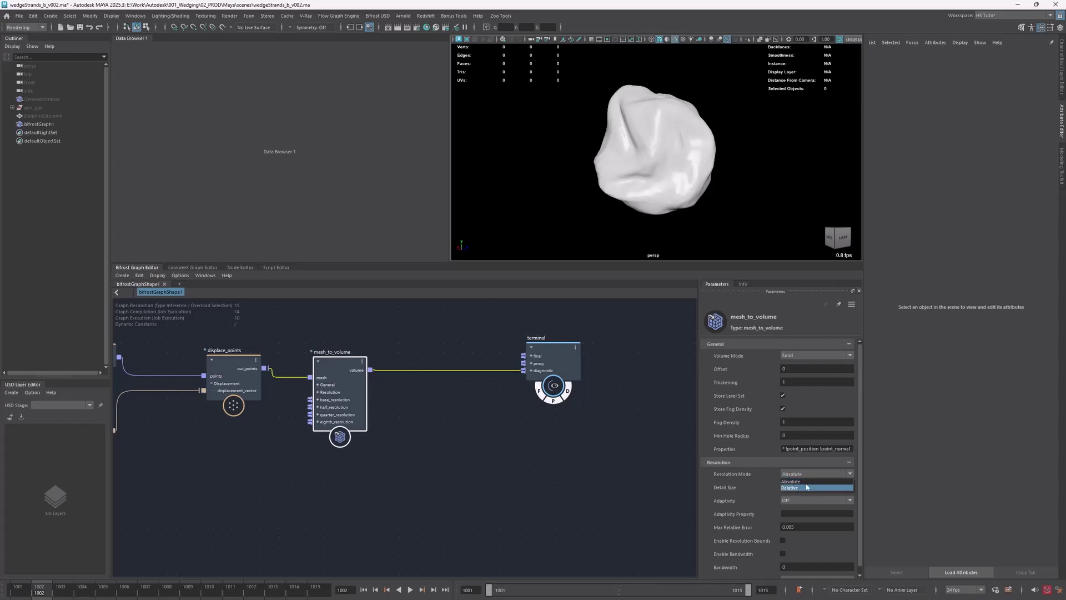
left_click(749, 478)
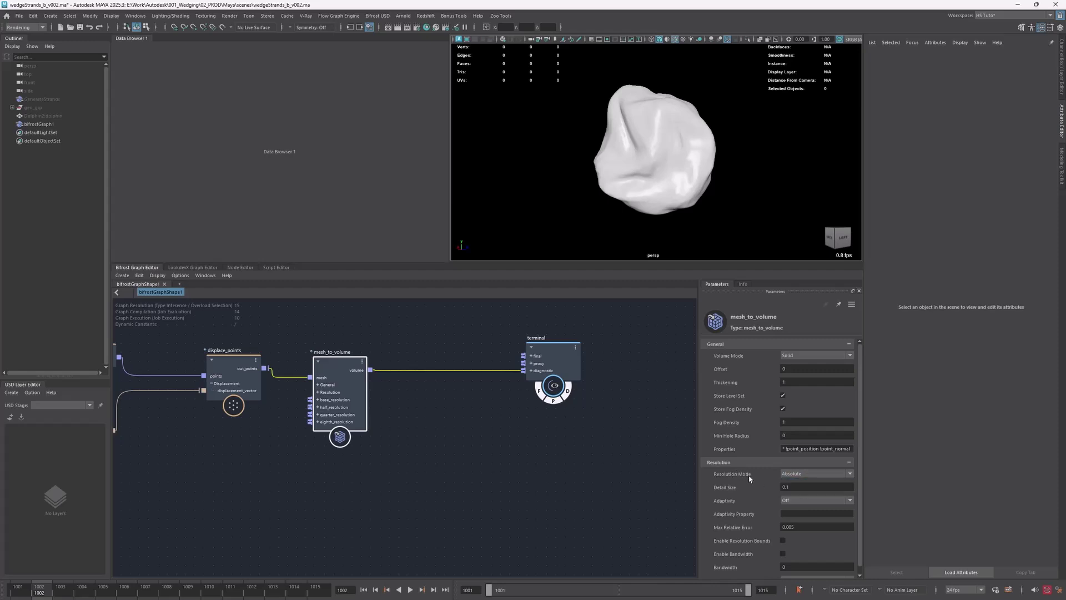
left_click(801, 476)
left_click(800, 487)
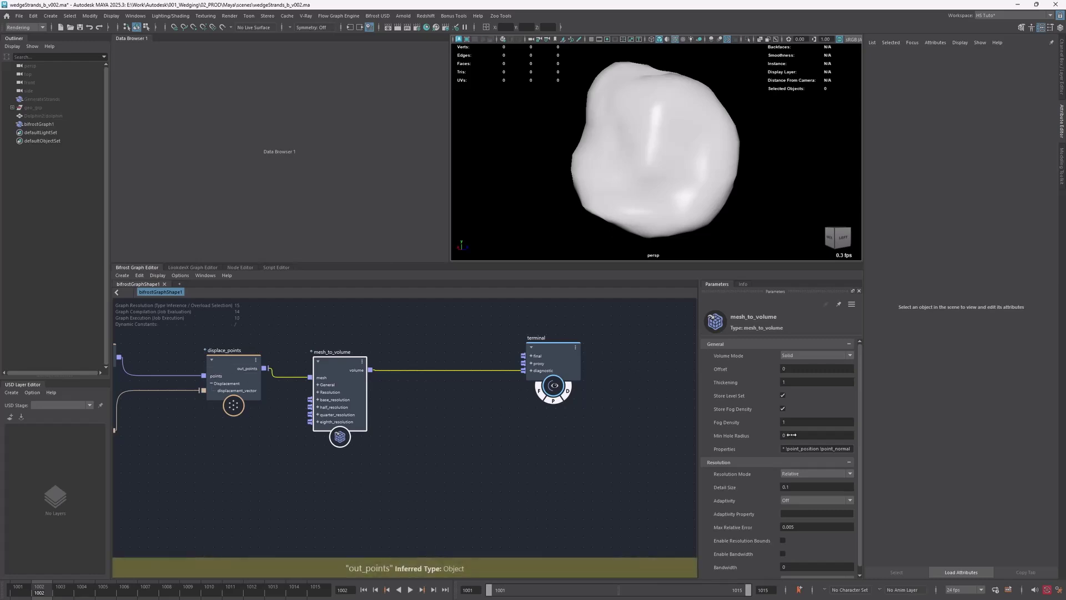
left_click(800, 473)
left_click(791, 481)
left_click_drag(672, 158, 618, 180, "alt")
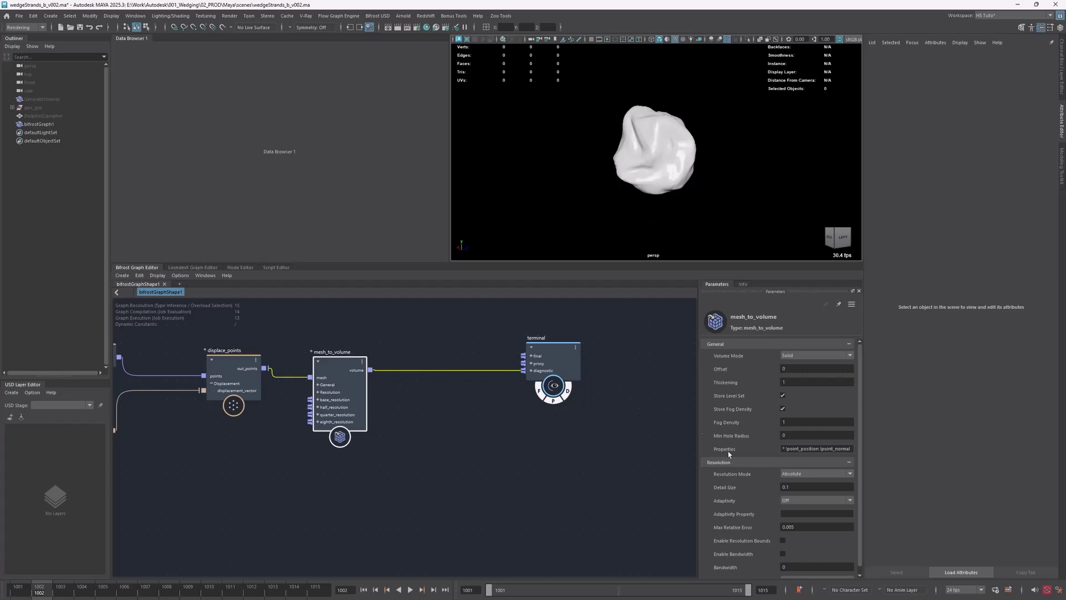
Move the terminal node farther away from mesh_to_volume to make room for more nodes
left_click(478, 426)
middle_click_drag(478, 427, 505, 452, "alt")
left_click_drag(365, 404, 361, 400)
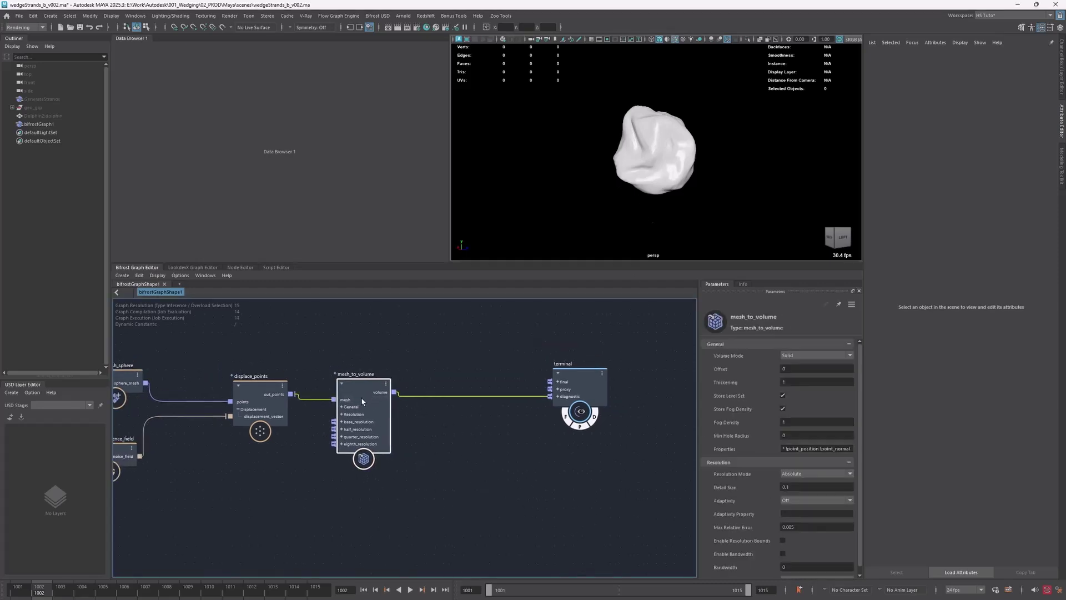
left_click_drag(577, 393, 606, 392)
left_click(459, 428)
middle_click_drag(459, 428, 340, 412, "alt")
left_click_drag(491, 375, 530, 375)
middle_click_drag(429, 401, 474, 411, "alt")
Add a voxel_field node below the wire and connect the mesh_to_volume volume output to its volume input
left_click(397, 405)
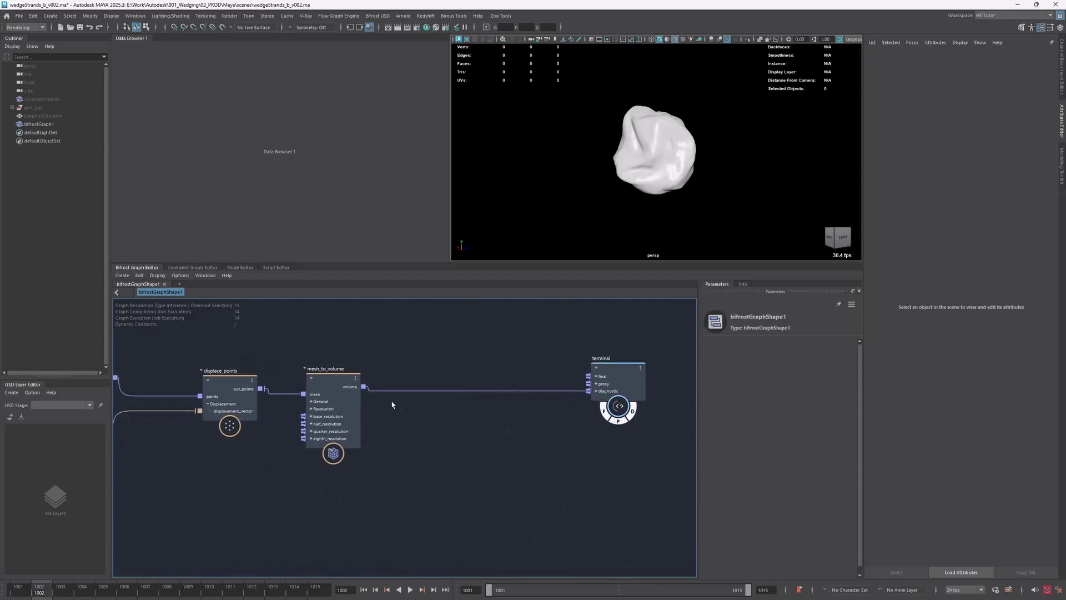
key("Tab")
type("voxelf")
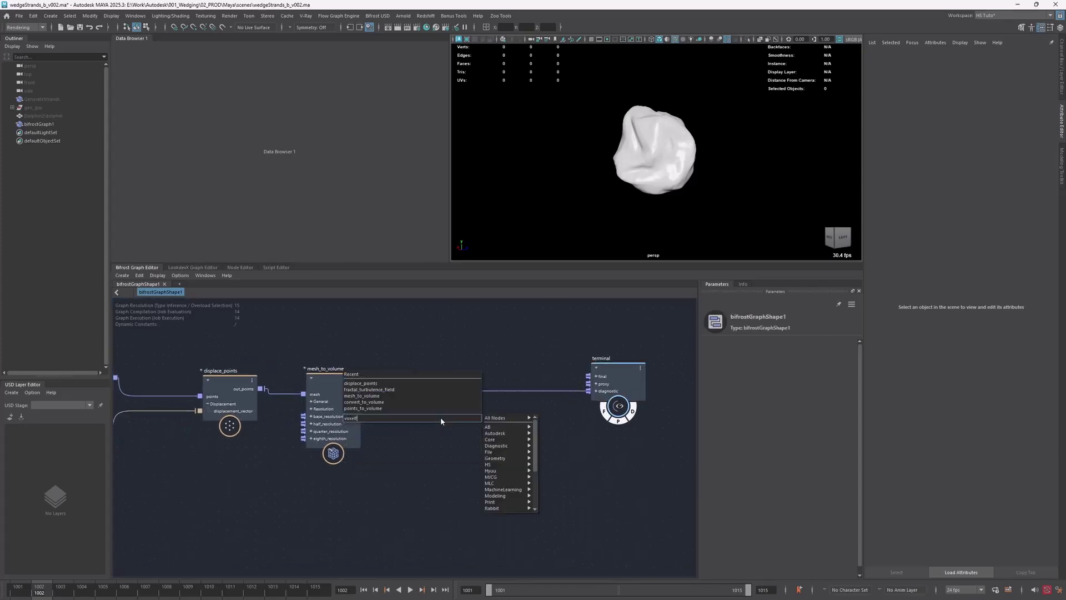
key("BackSpace")
type("_f")
key("Down")
key("Return")
left_click_drag(364, 387, 445, 449)
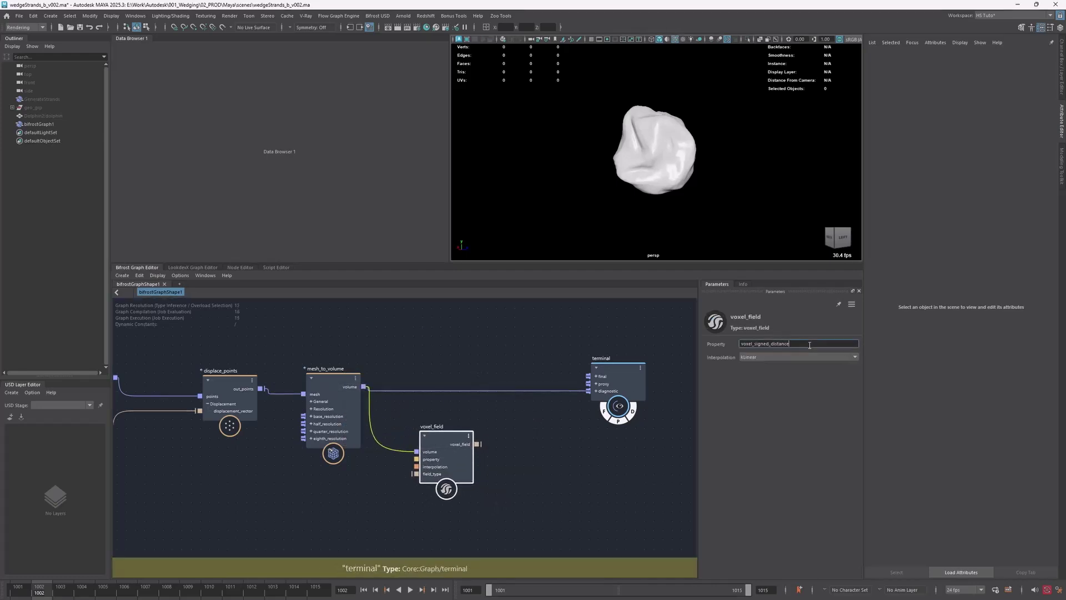
left_click_drag(807, 344, 711, 343)
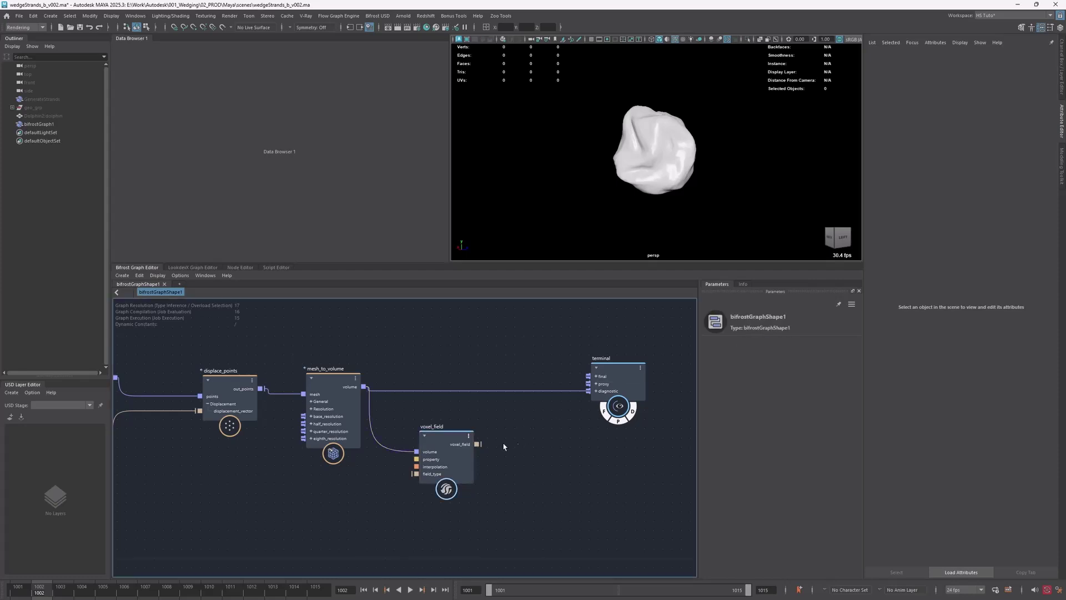
Try to feed the voxel_field output directly into the terminal's diagnostic input
left_click_drag(610, 391, 625, 387)
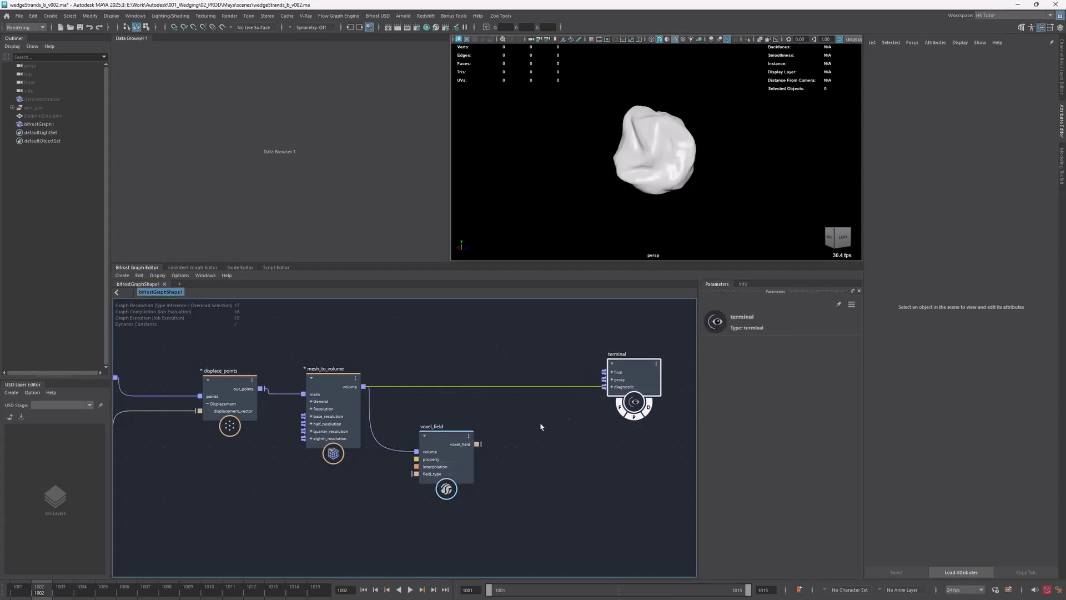
left_click_drag(477, 444, 605, 393)
left_click(627, 464)
key("Tab")
key("Escape")
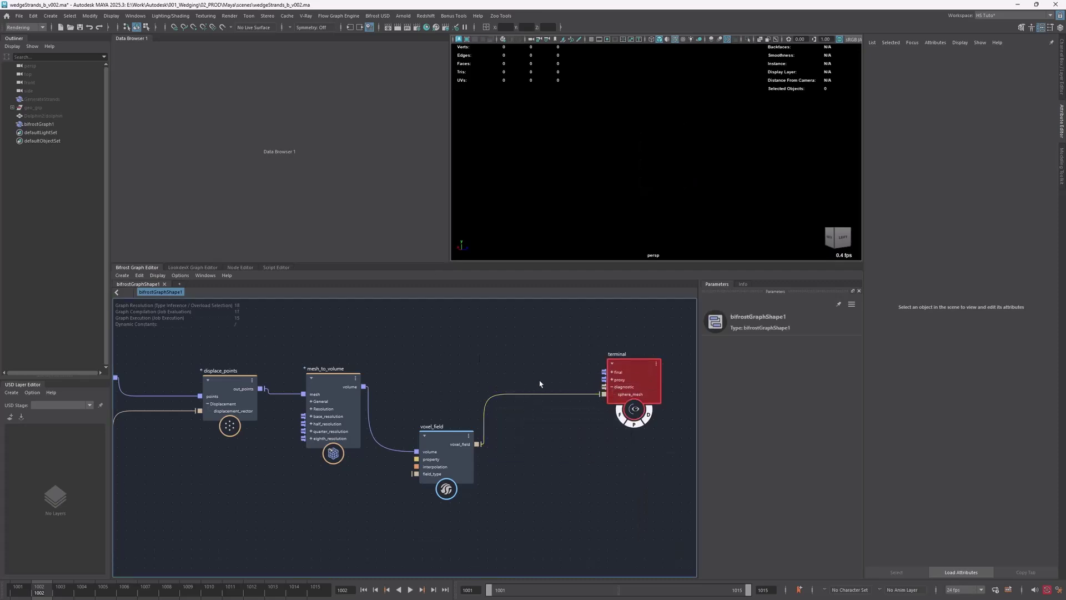
Reconnect the mesh_to_volume volume output to the terminal's diagnostic input and move the terminal farther out
left_click_drag(521, 398, 524, 402)
left_click_drag(363, 386, 627, 385)
middle_click_drag(553, 442, 470, 435)
left_click_drag(547, 387, 584, 382)
Add a scalar_field_scope node between voxel_field and the terminal
left_click(520, 425)
middle_click_drag(515, 426, 514, 404)
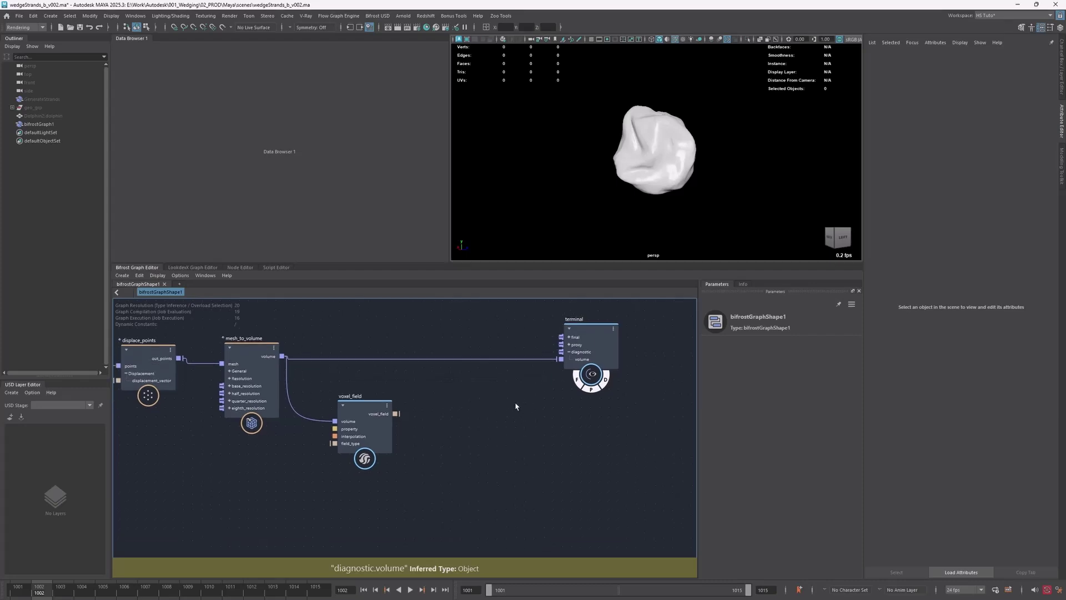
key("Tab")
type("scfs")
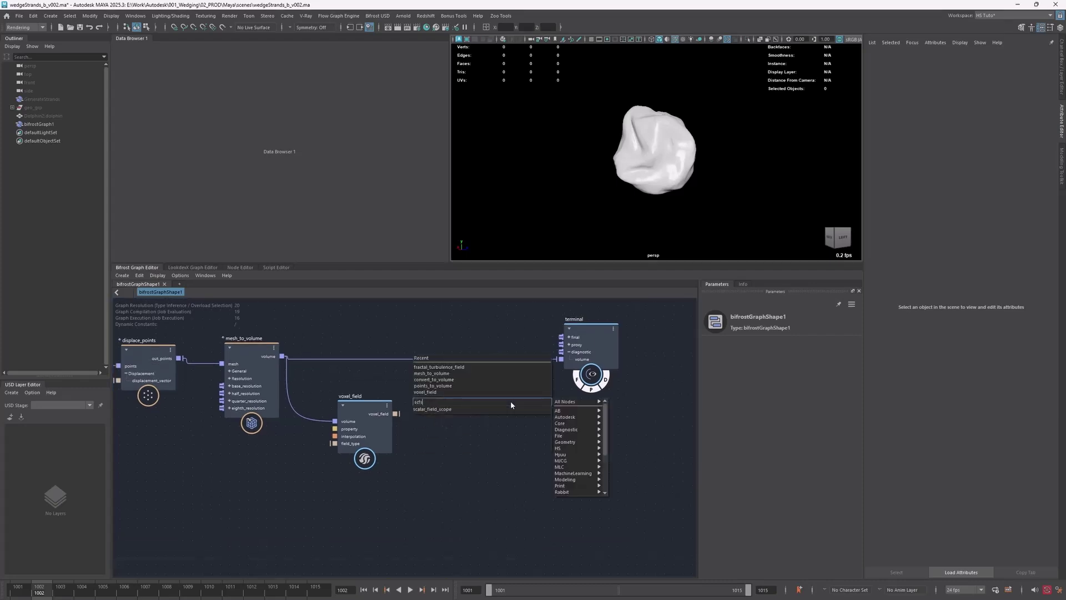
left_click(439, 408)
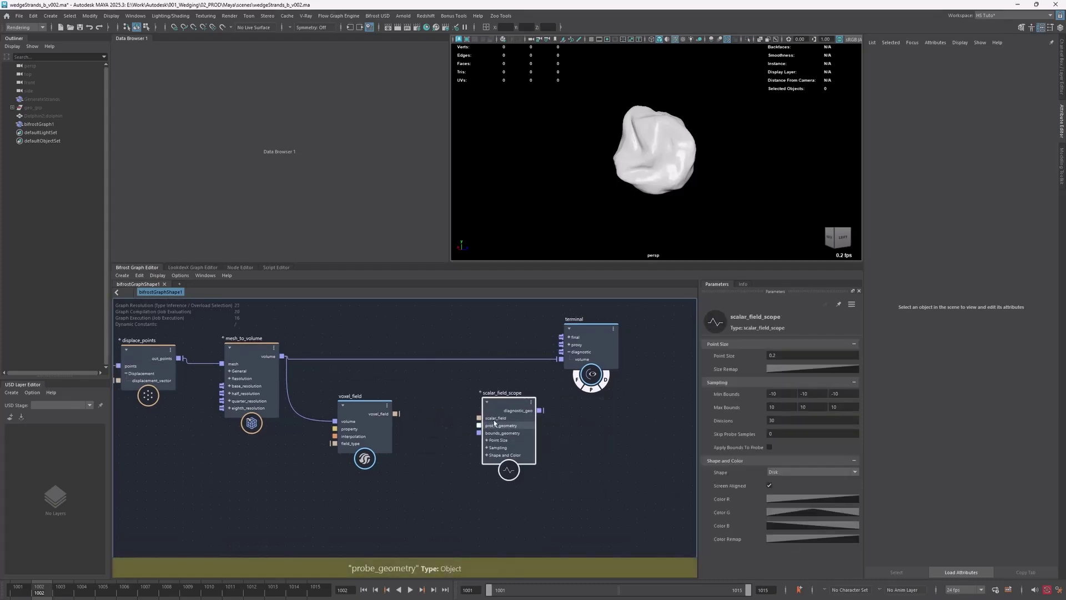
middle_click_drag(446, 454, 426, 431)
Add a vector_field_scope node and place it directly below scalar_field_scope
left_click(434, 489)
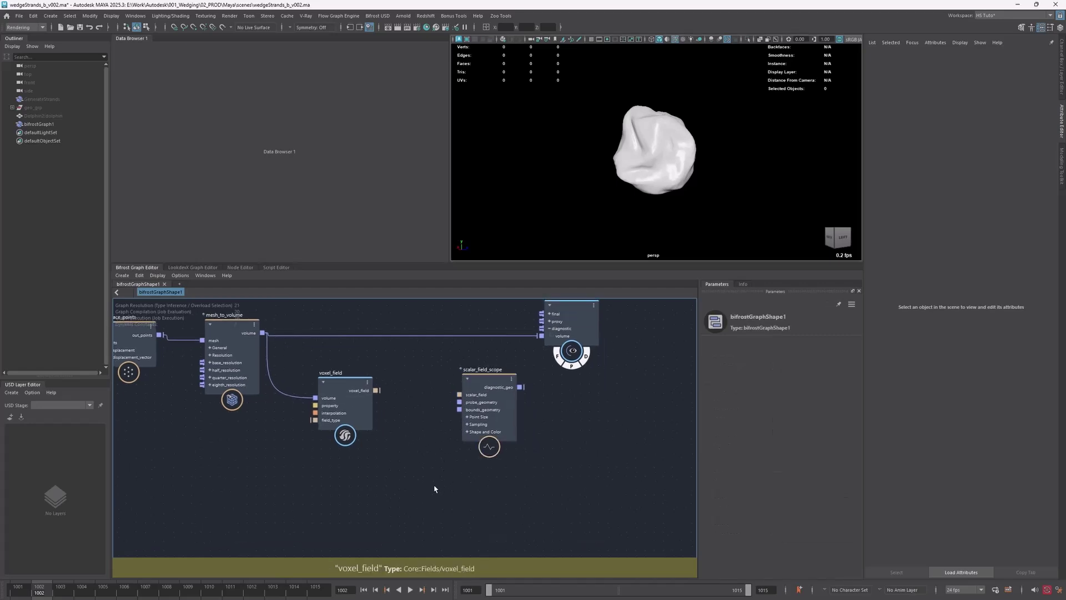
key("Tab")
type("vfs")
key("Down")
key("Return")
left_click_drag(443, 517, 492, 492)
middle_click_drag(427, 442, 435, 443, "alt")
left_click(444, 445)
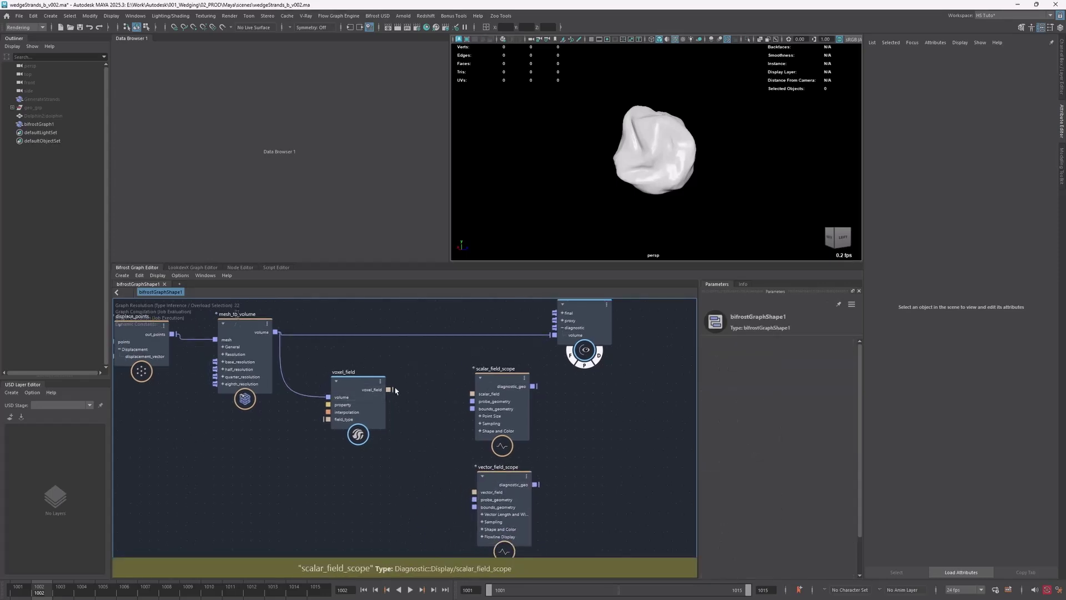
Wire scalar_field_scope between voxel_field and the terminal's diagnostic input, with displace_points' out_points as its bounds_geometry
left_click_drag(389, 390, 473, 393)
middle_click_drag(422, 424, 476, 429, "alt")
left_click_drag(225, 339, 525, 414)
left_click_drag(403, 394, 398, 390)
left_click_drag(586, 391, 607, 333)
left_click_drag(647, 157, 704, 177, "alt")
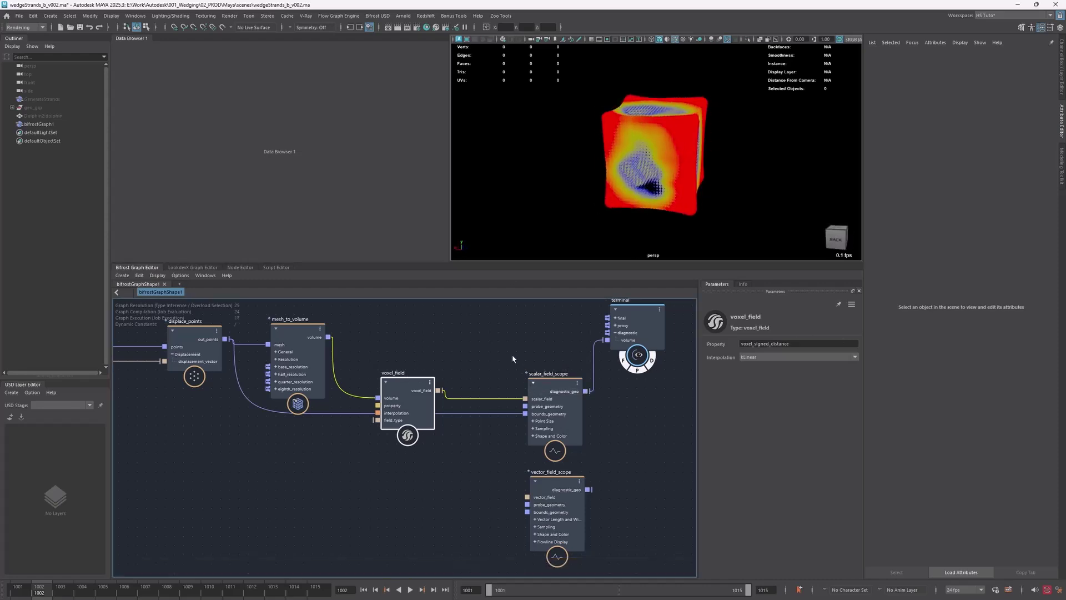
Reduce the point size of scalar_field_scope and inspect the sampled distance field up close
left_click(555, 383)
mouse_move(744, 353)
left_mouse_down()
mouse_move(724, 353)
mouse_move(733, 352)
left_mouse_up()
left_click_drag(694, 161, 776, 174, "alt")
right_click_drag(766, 166, 673, 164, "alt")
scroll(672, 165, "down", 15)
Connect the mesh_to_volume volume output to the terminal's proxy input and compare the surface with the field points
mouse_move(431, 401)
left_mouse_down()
mouse_move(438, 355)
mouse_move(424, 394)
left_mouse_up()
left_click_drag(328, 337, 608, 325)
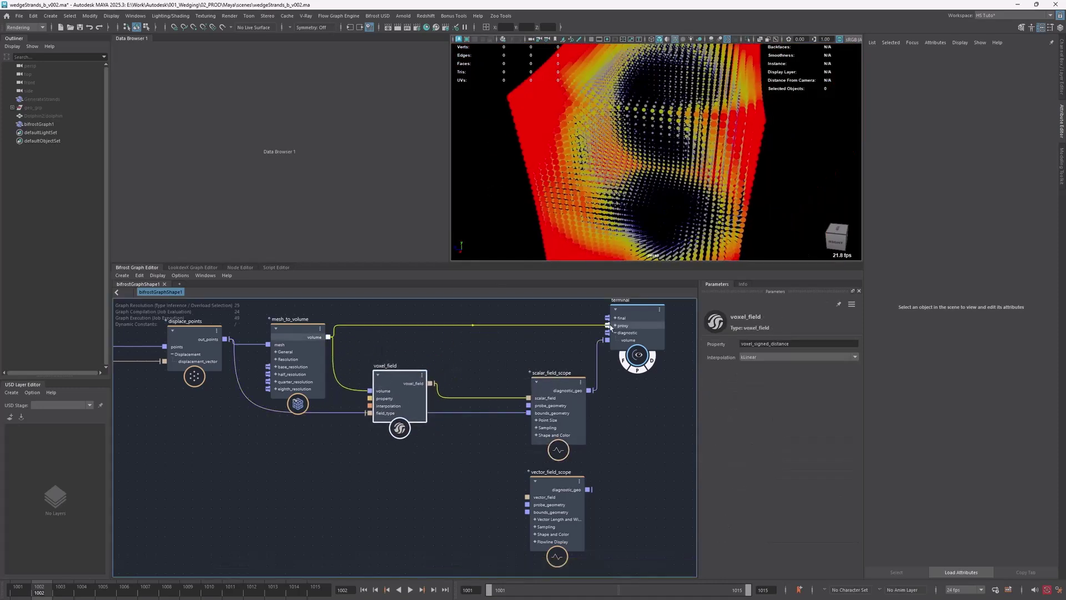
left_click_drag(695, 142, 664, 170, "alt")
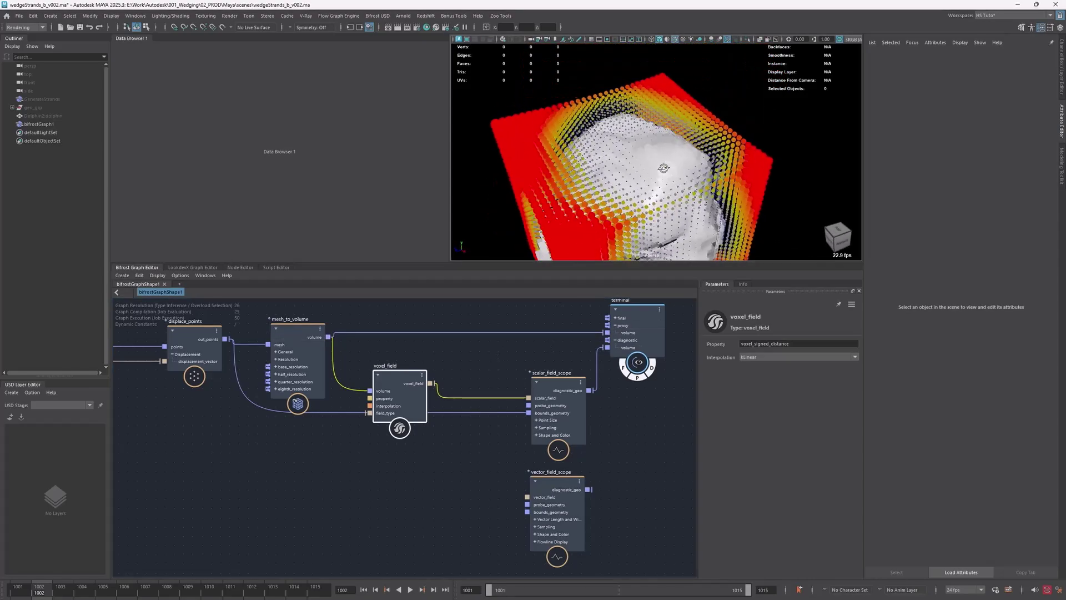
right_click_drag(663, 169, 770, 137, "alt")
left_click_drag(771, 138, 588, 141, "alt")
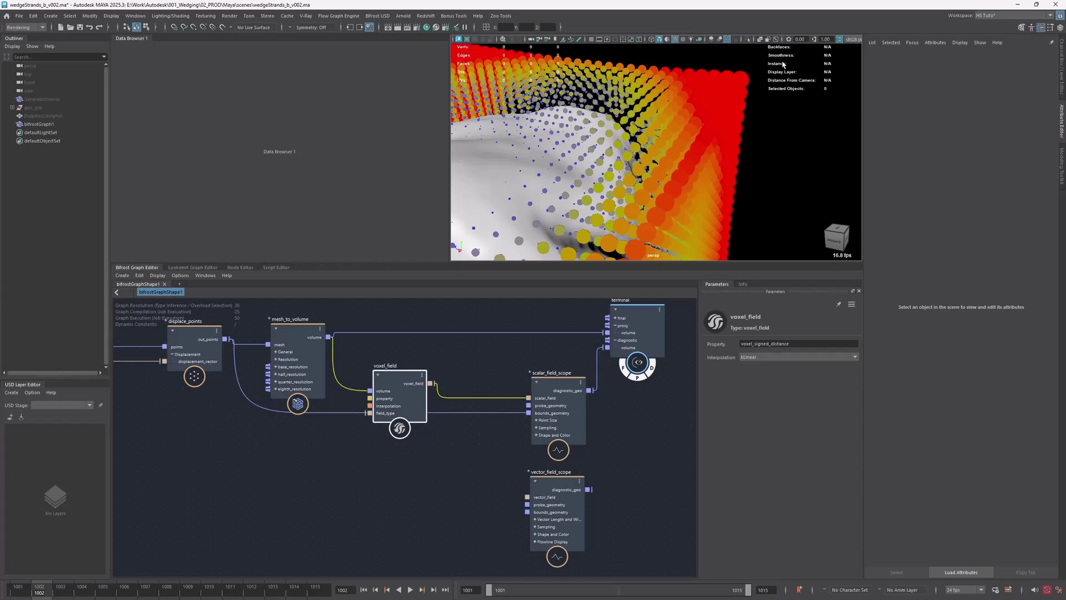
Hide the terminal's proxy output, inspect the field points inside the shape, and show the proxy again
left_click(636, 377)
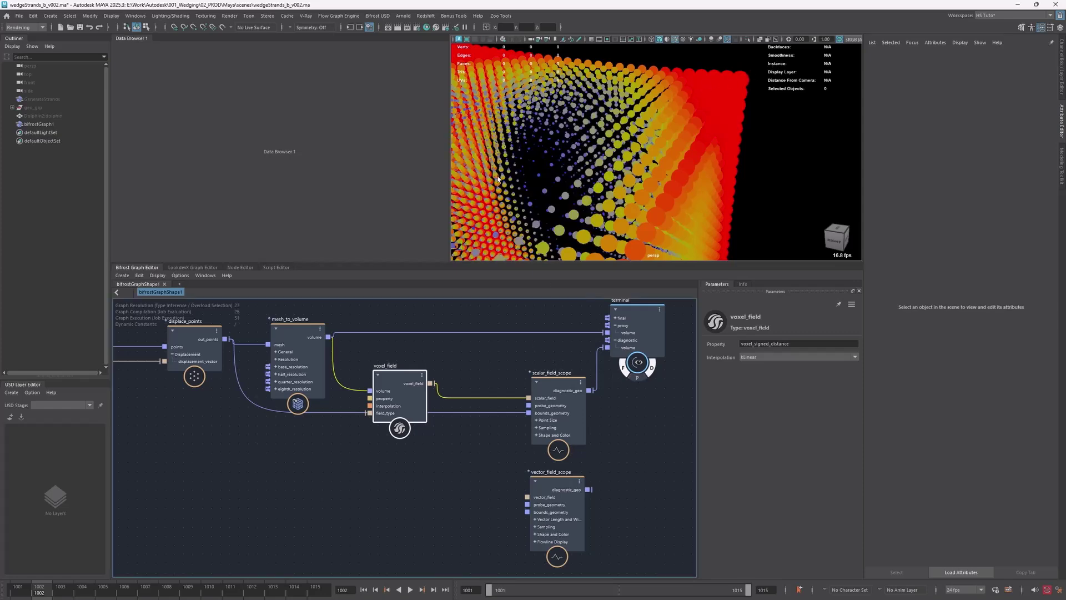
left_click_drag(561, 167, 483, 177, "alt")
mouse_move(483, 178)
right_mouse_down("alt")
mouse_move(495, 187)
mouse_move(467, 175)
right_mouse_up("alt")
middle_click_drag(616, 161, 680, 157, "alt")
left_click_drag(681, 157, 574, 161, "alt")
mouse_move(574, 161)
right_mouse_down("alt")
mouse_move(647, 161)
mouse_move(594, 161)
right_mouse_up("alt")
left_click_drag(594, 161, 531, 171, "alt")
left_click(638, 378)
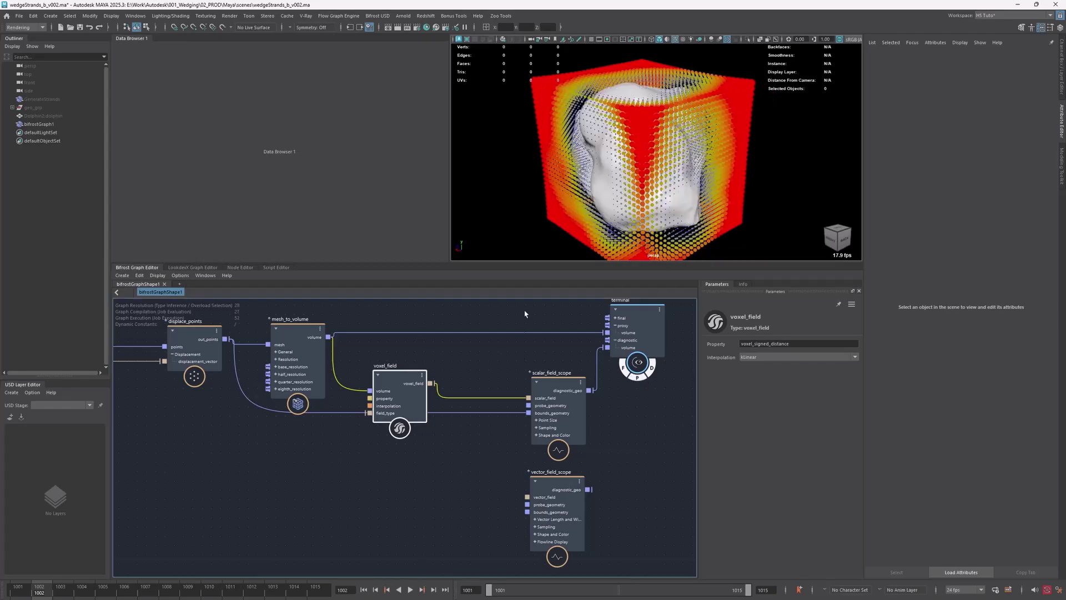
Examine the voxel_signed_distance property of voxel_field against the coloured points around the surface
left_click_drag(610, 114, 637, 135, "alt")
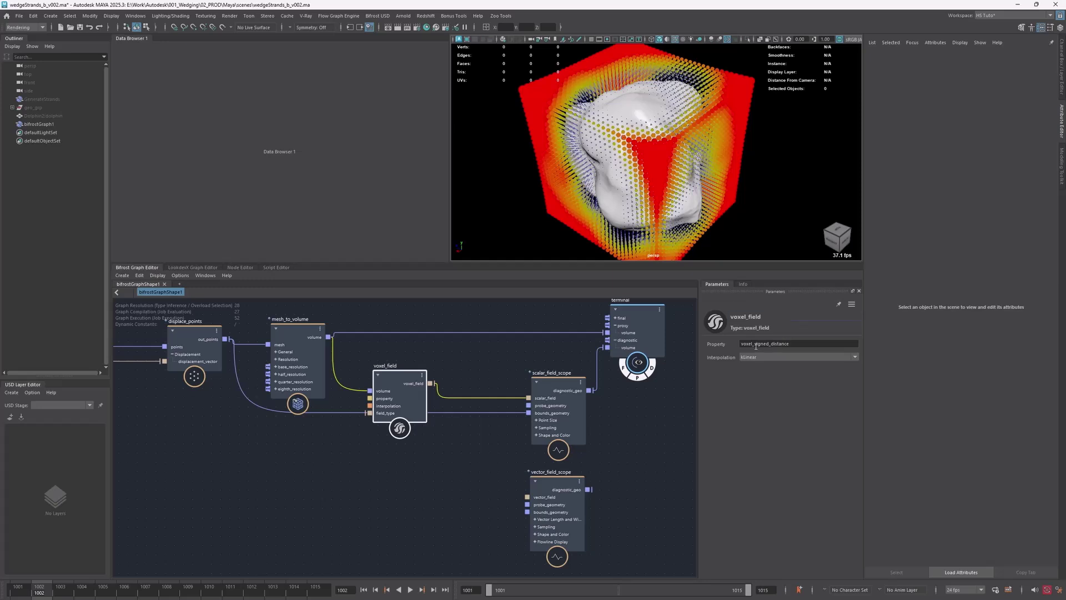
left_click(796, 344)
left_click_drag(771, 344, 788, 345)
left_click(755, 344)
left_click_drag(597, 141, 756, 123, "alt")
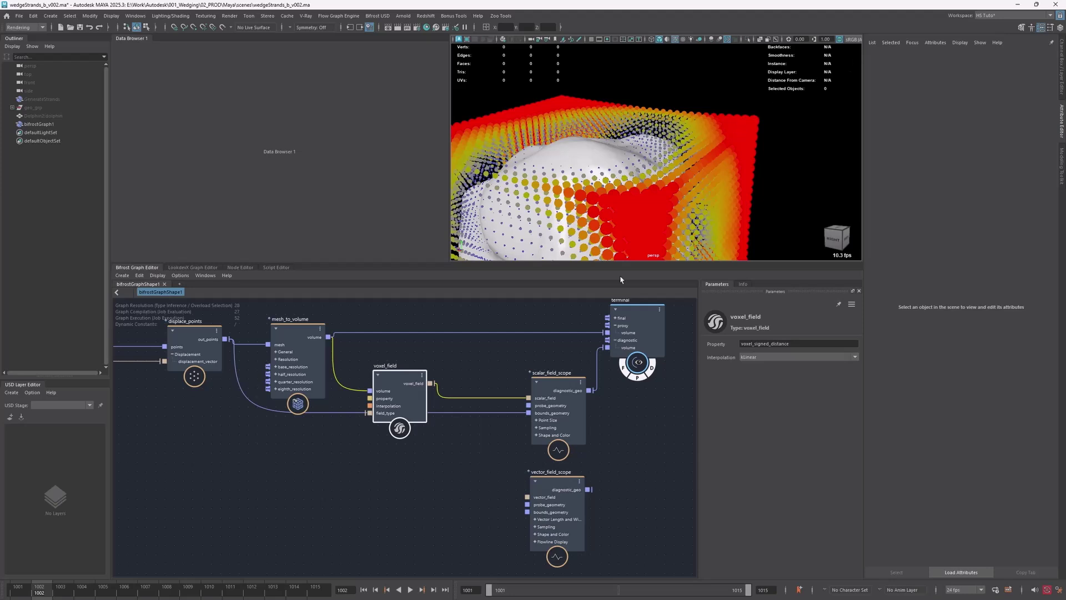
Add a watchpoint to the wire from scalar_field_scope to the terminal and list its field_values data in ascending order
right_click(597, 379)
left_click(618, 417)
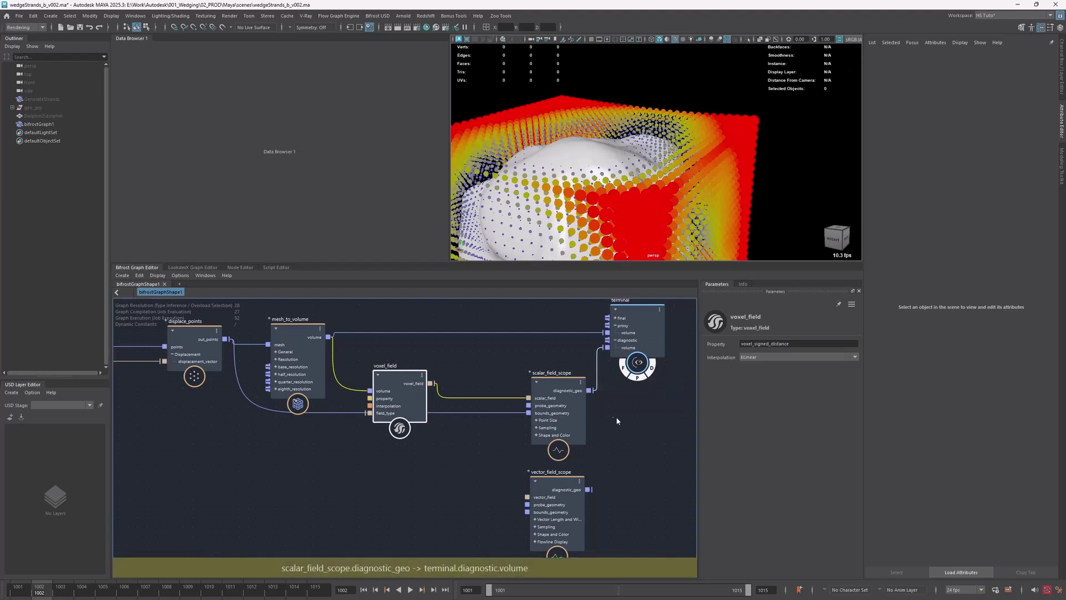
left_click(128, 75)
left_click(146, 84)
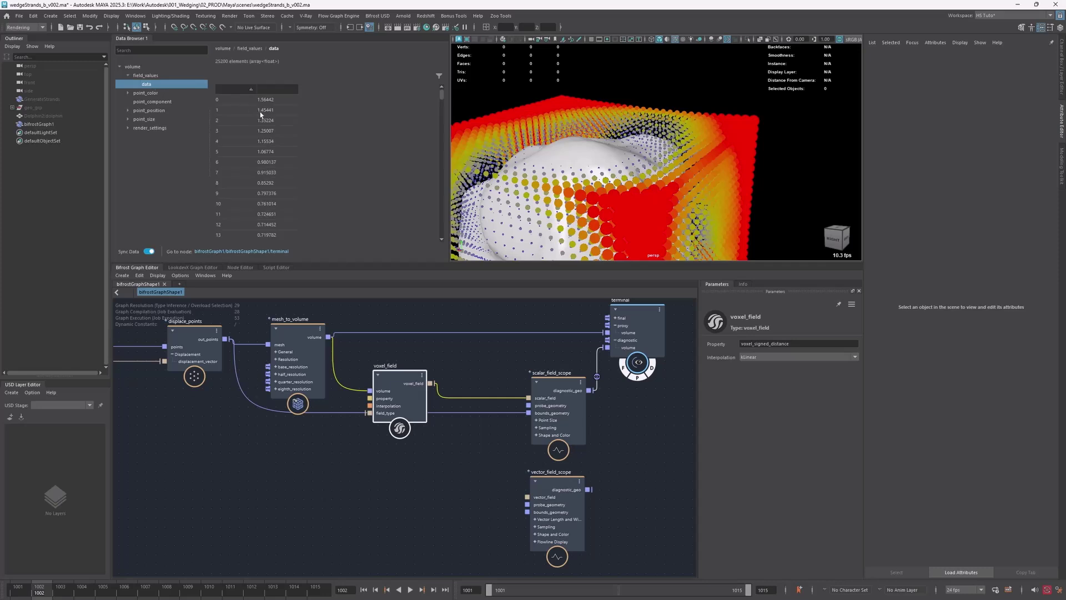
left_click(281, 90)
double_click(262, 101)
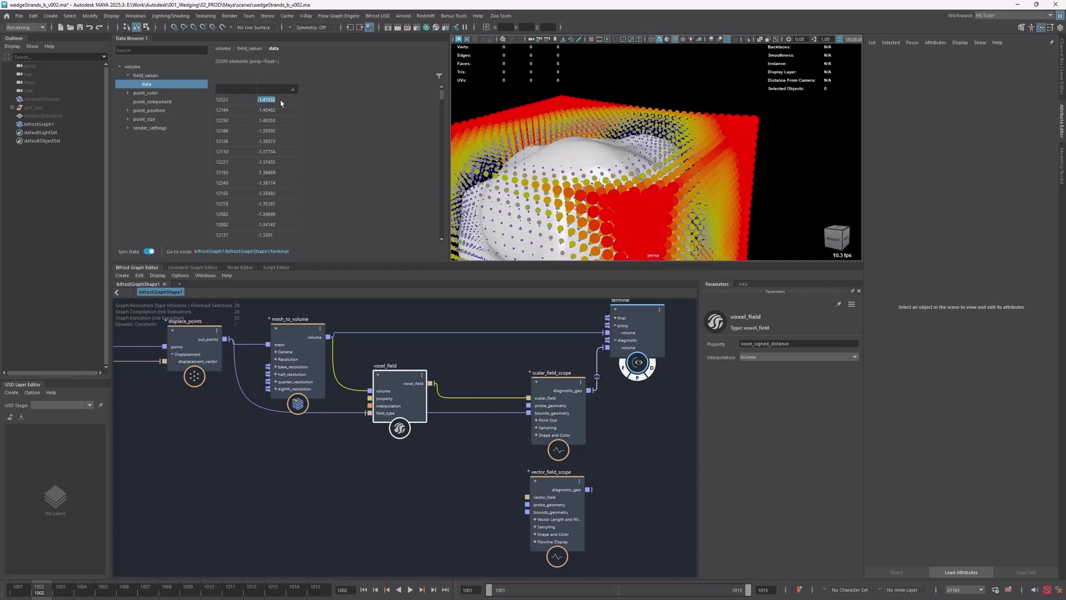
Compare the lowest field_values entries with the coloured points around and inside the surface
left_click(272, 90)
left_click(277, 90)
left_click_drag(622, 162, 607, 145, "alt")
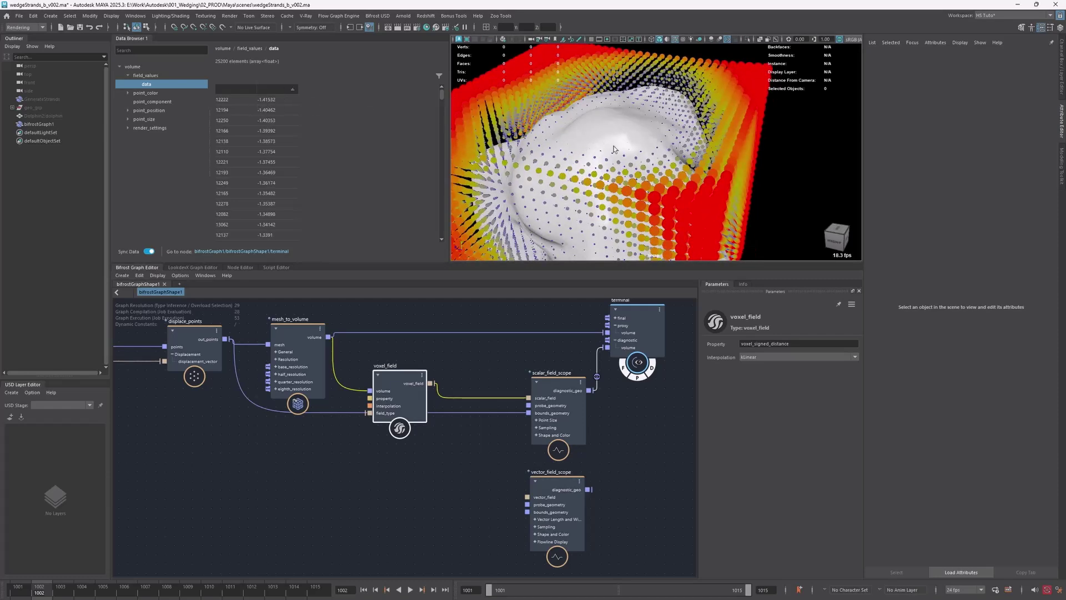
left_click_drag(670, 159, 604, 163, "alt")
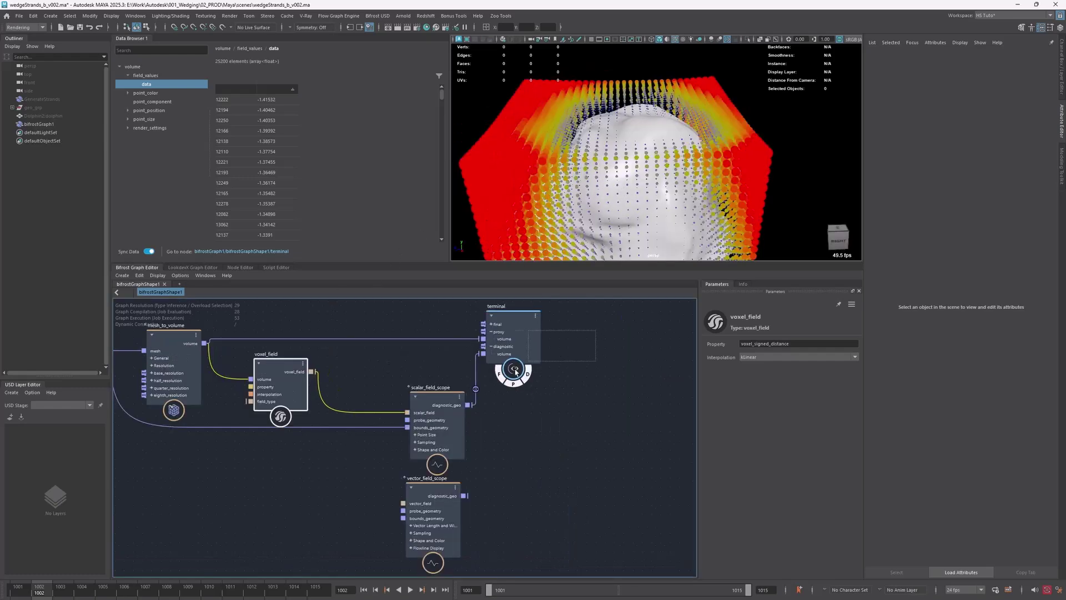
Delete the scalar_field_scope node, move vector_field_scope nearer the chain, and cut the leftover wire from voxel_field to the terminal's diagnostic input
left_click(533, 322)
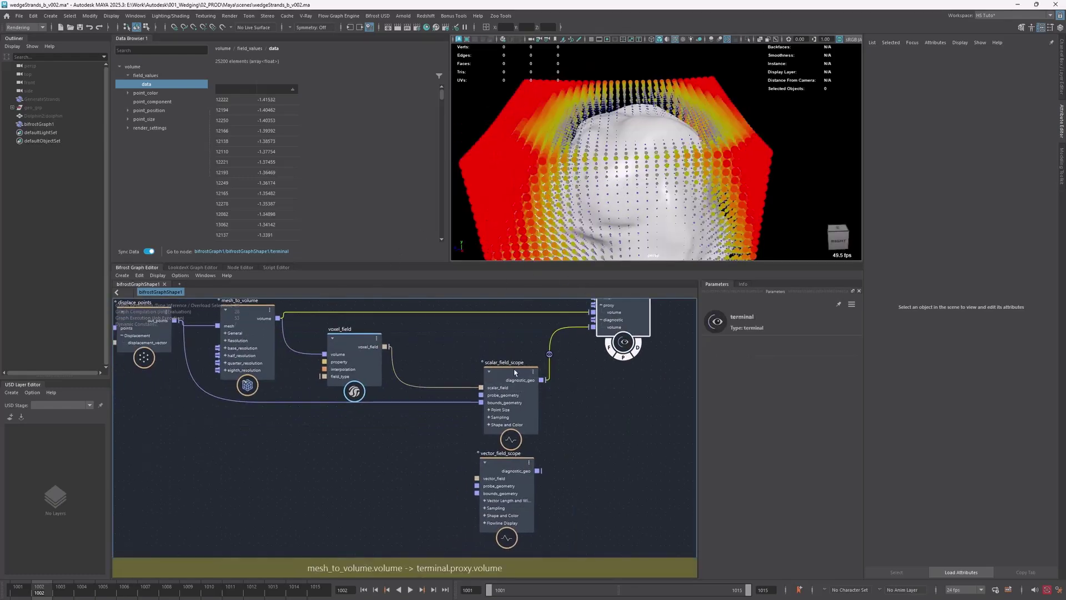
left_click(486, 395)
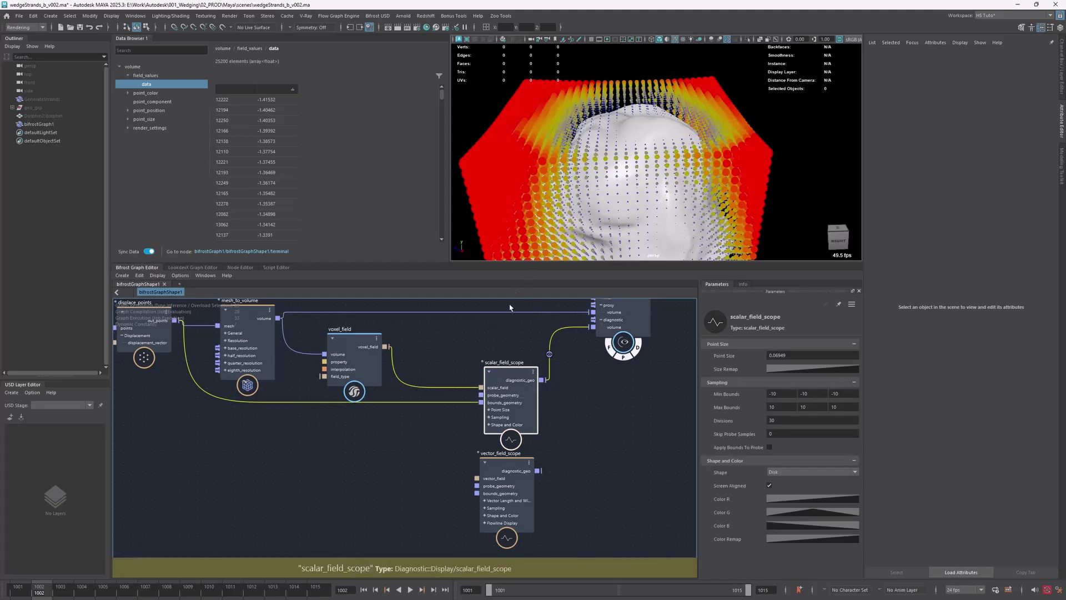
key("Delete")
left_click_drag(493, 461, 484, 428)
mouse_move(421, 340)
left_mouse_down("ctrl+alt+shift")
mouse_move(433, 321)
mouse_move(435, 336)
left_mouse_up("ctrl+alt+shift")
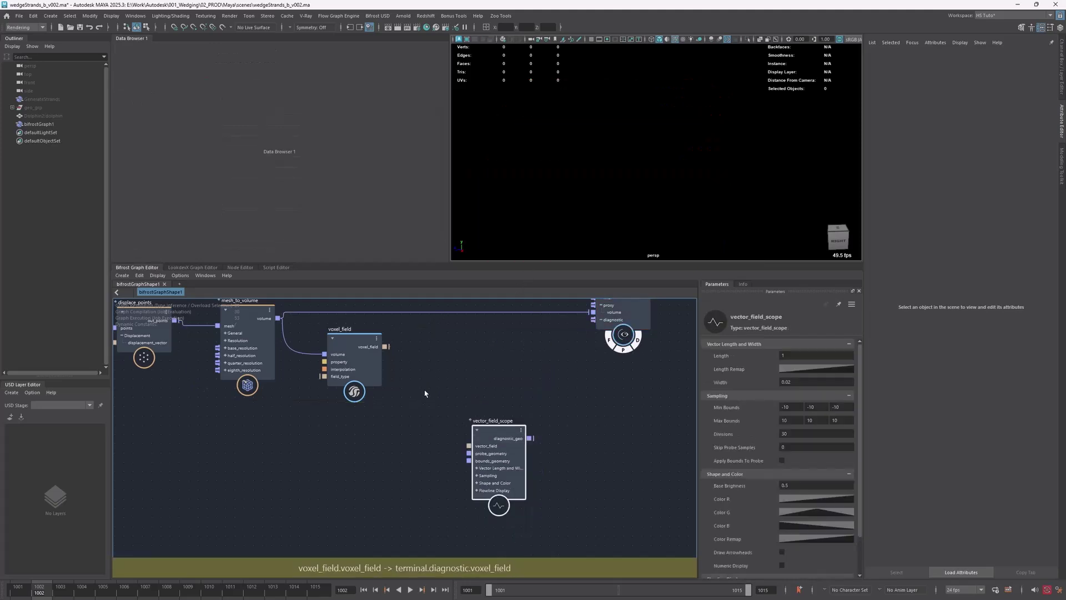
Add a gradient_field node and feed its scalar_field input from the voxel_field output
left_click_drag(351, 374, 350, 389)
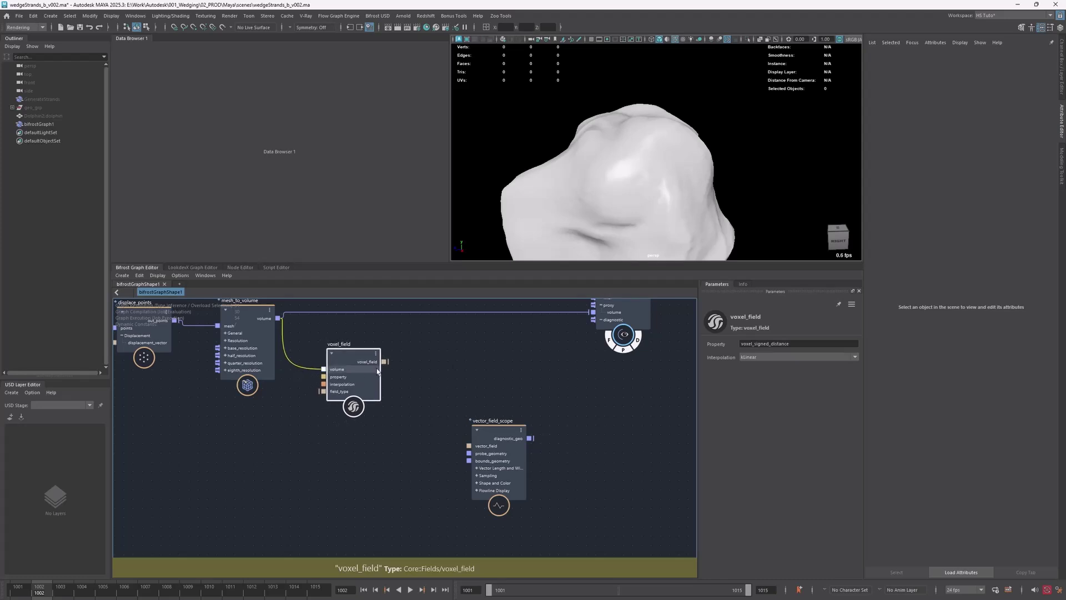
double_click(803, 344)
left_click(419, 355)
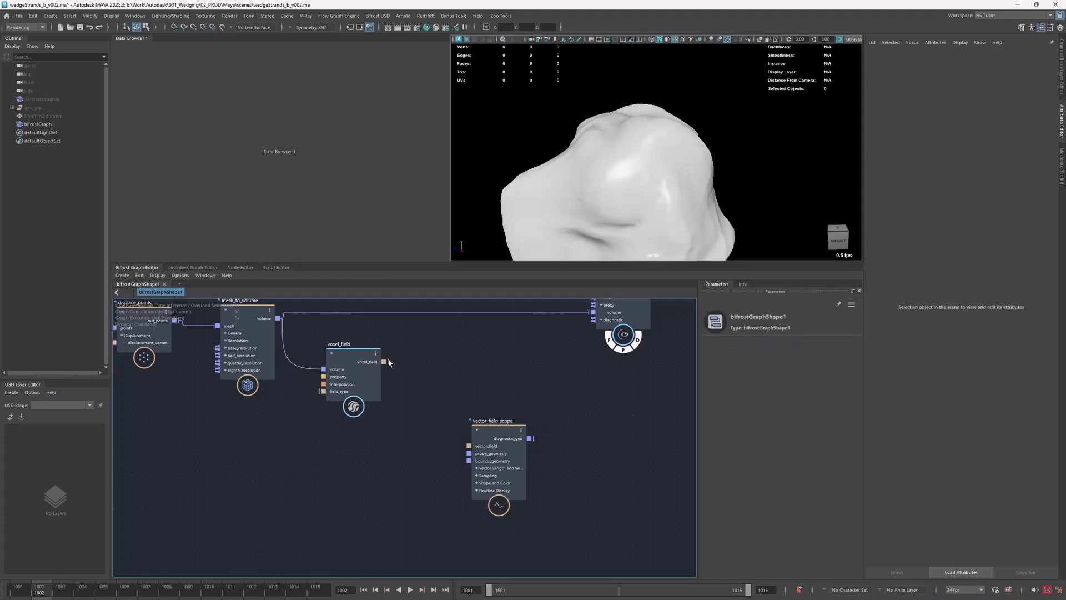
key("Tab")
type("grad")
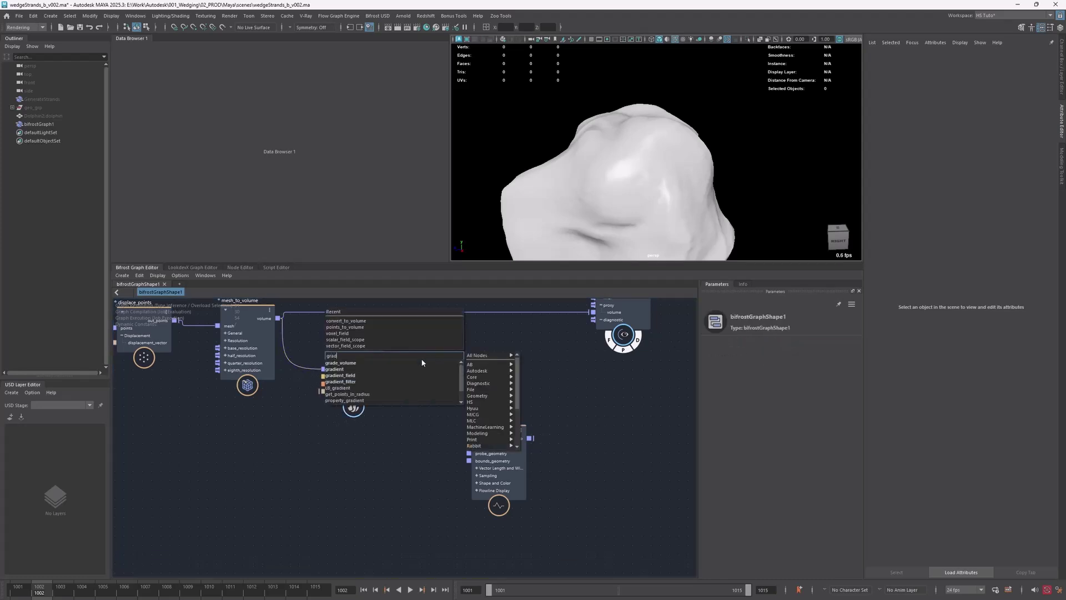
left_click(401, 376)
left_click_drag(383, 362, 410, 359)
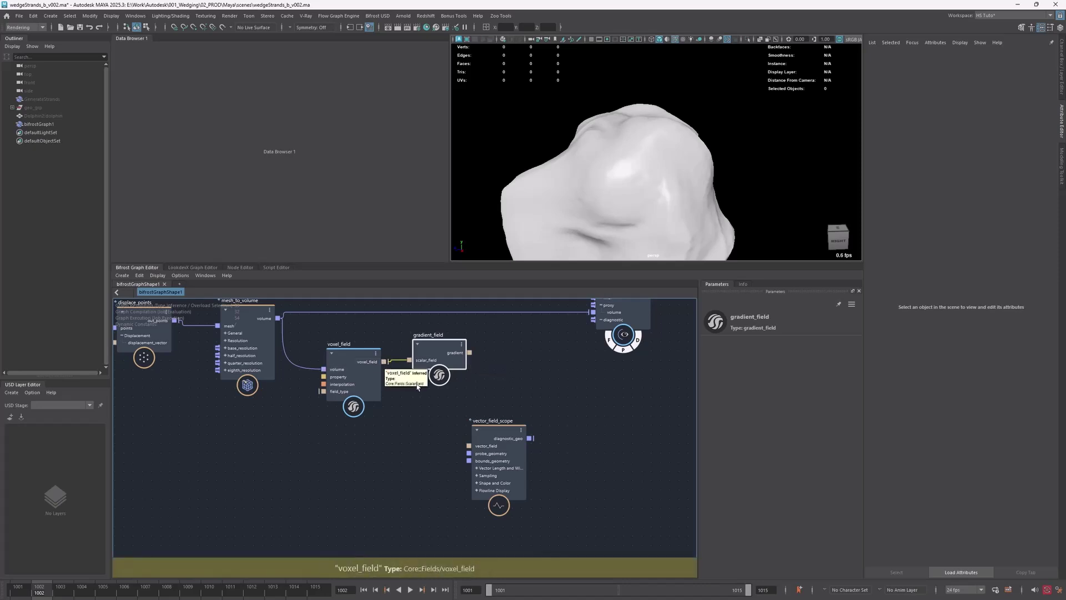
left_click(414, 387)
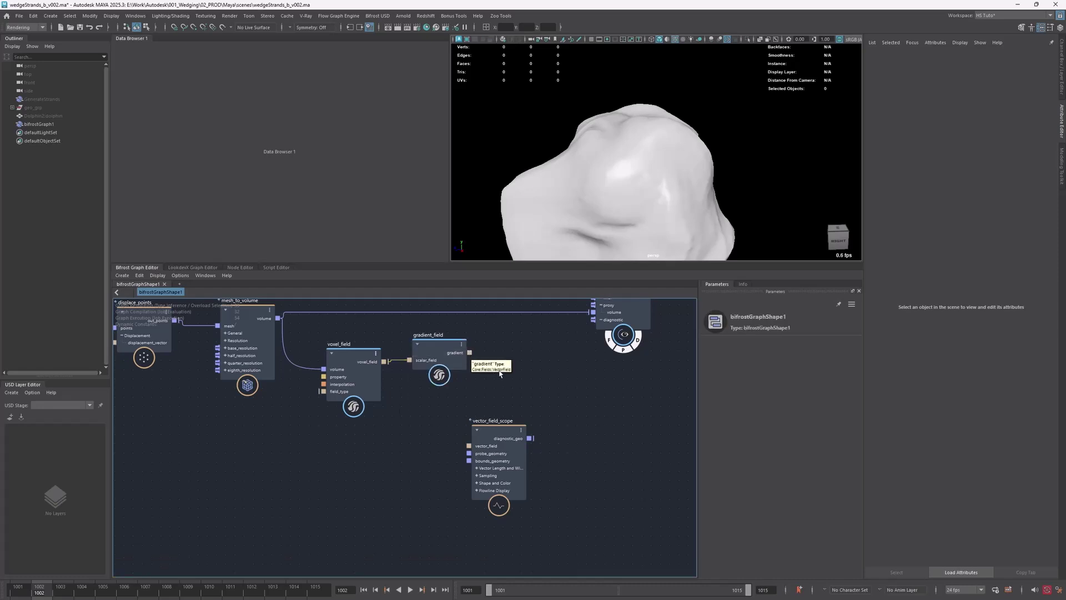
Wire the gradient into vector_field_scope, use the displace_points output as its probe_geometry, and connect its diagnostic_geo to the terminal's diagnostic input
left_click_drag(483, 448, 523, 395)
left_click_drag(470, 352, 509, 392)
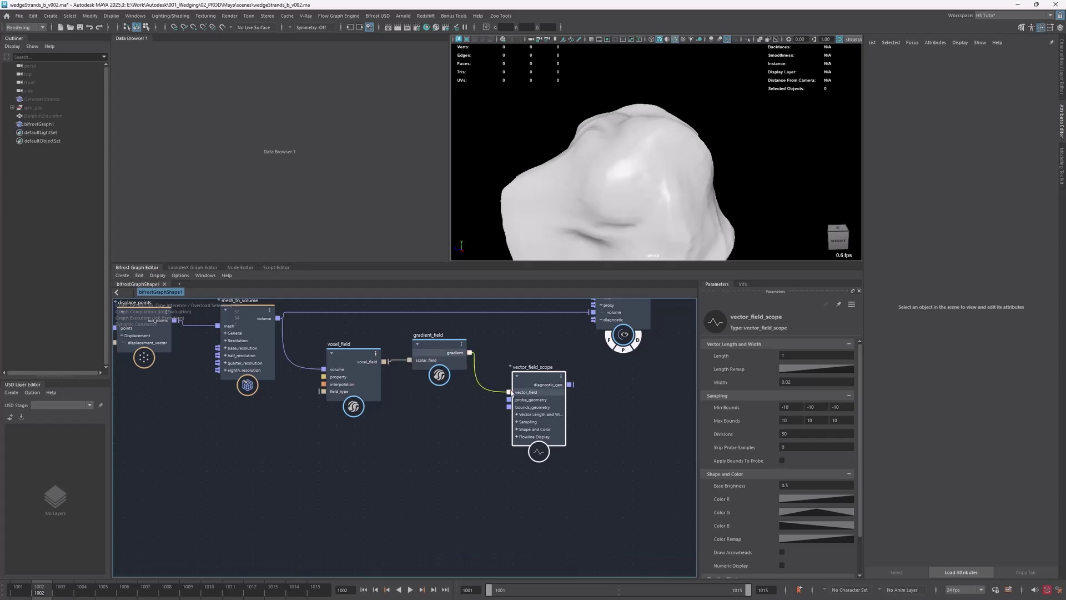
left_click_drag(509, 400, 231, 344)
middle_click_drag(157, 337, 291, 357, "alt")
middle_click_drag(647, 358, 307, 357, "alt")
left_click_drag(421, 427, 542, 346)
mouse_move(561, 168)
left_mouse_down("alt")
mouse_move(634, 172)
mouse_move(557, 158)
left_mouse_up("alt")
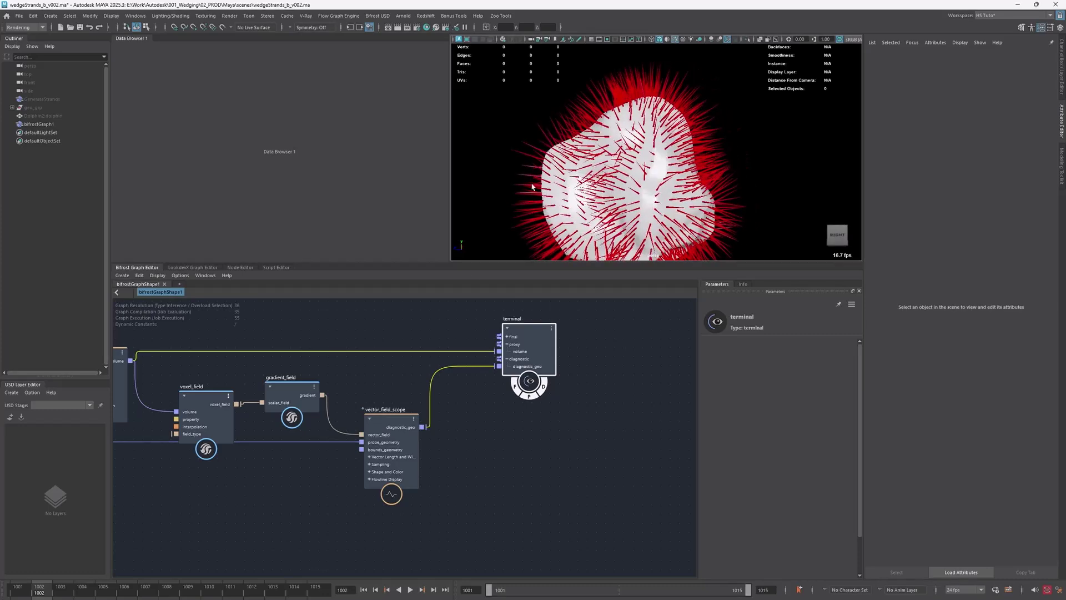
Tidy the positions of the voxel_field, gradient_field and vector_field_scope nodes while checking the vectors on the surface
left_click_drag(383, 428, 388, 439)
left_click_drag(214, 403, 210, 397)
left_click_drag(294, 400, 294, 396)
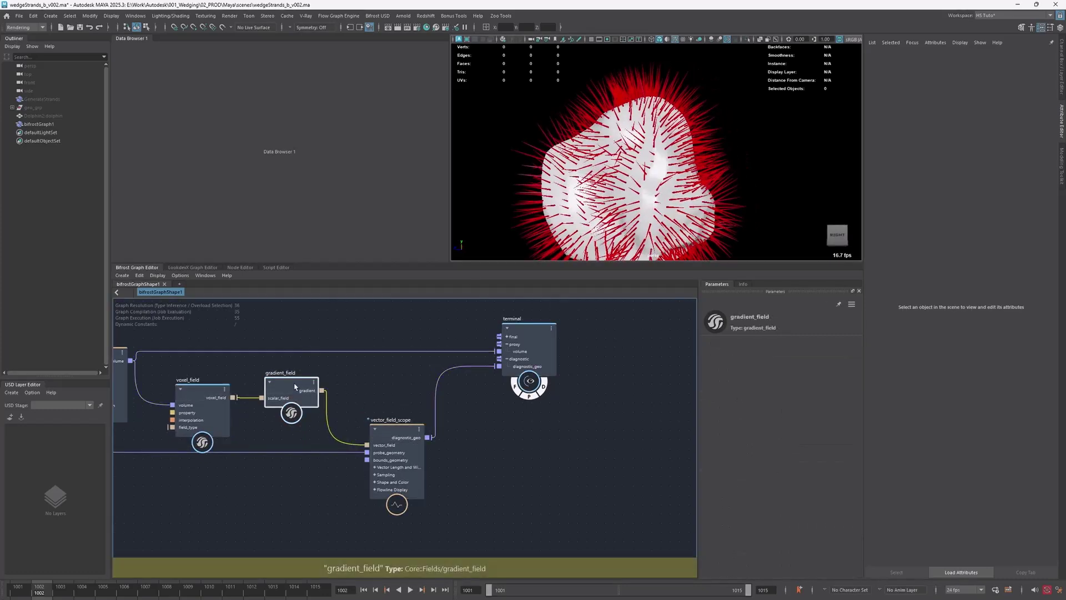
left_click_drag(680, 119, 659, 145, "alt")
scroll(667, 140, "up", 3)
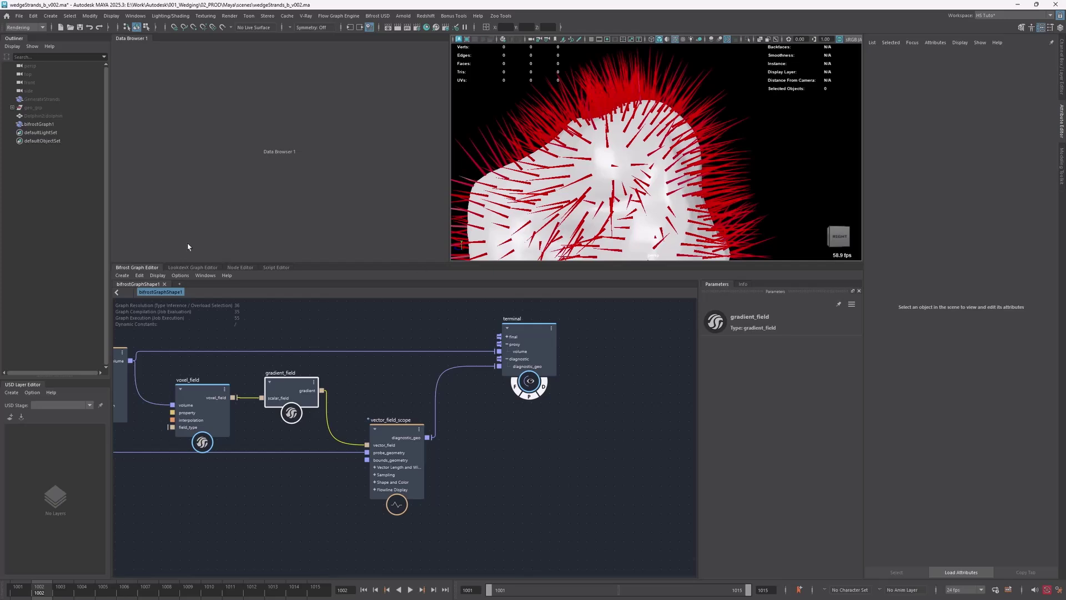
left_click(226, 390)
left_click_drag(287, 395, 296, 394)
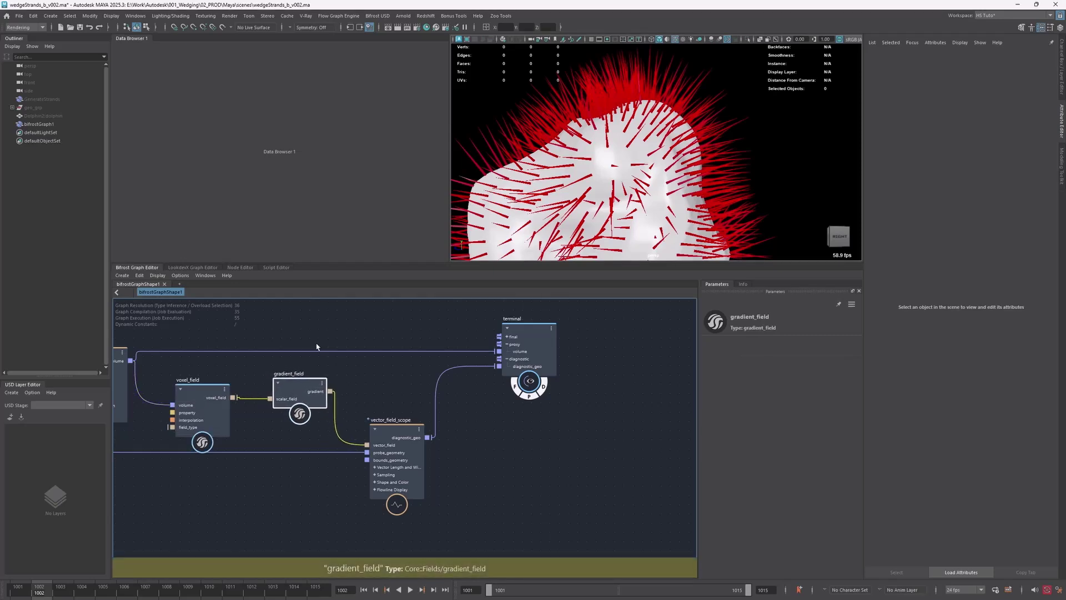
left_click_drag(397, 439, 403, 442)
Examine the direction of the gradient vectors all around the displaced surface, from near and far
right_click_drag(764, 143, 628, 173, "alt")
left_click_drag(628, 172, 588, 146, "alt")
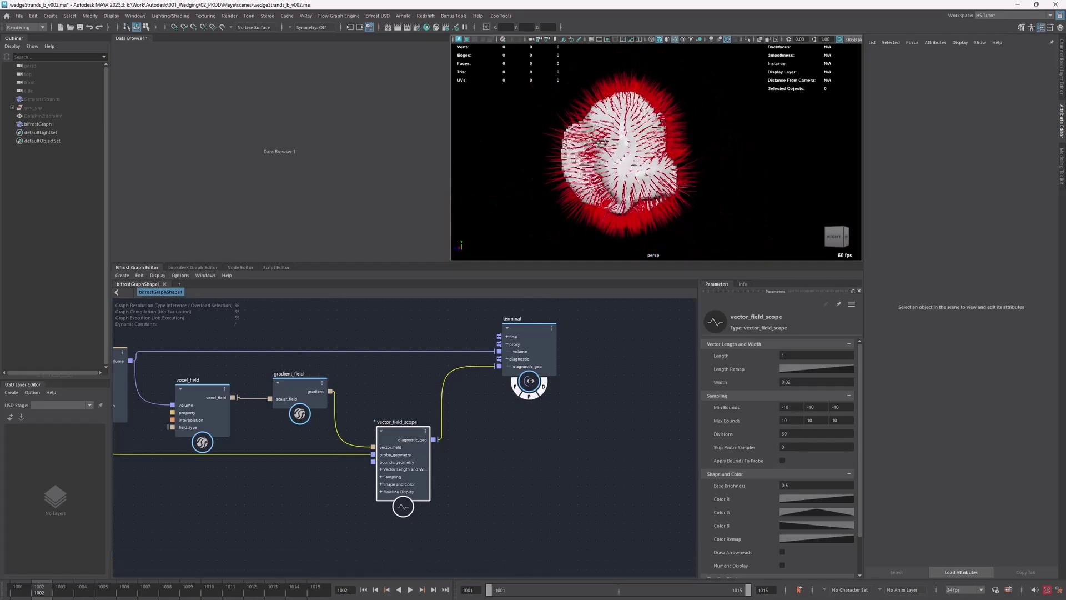
right_click_drag(588, 145, 682, 147, "alt")
left_click_drag(683, 147, 613, 148, "alt")
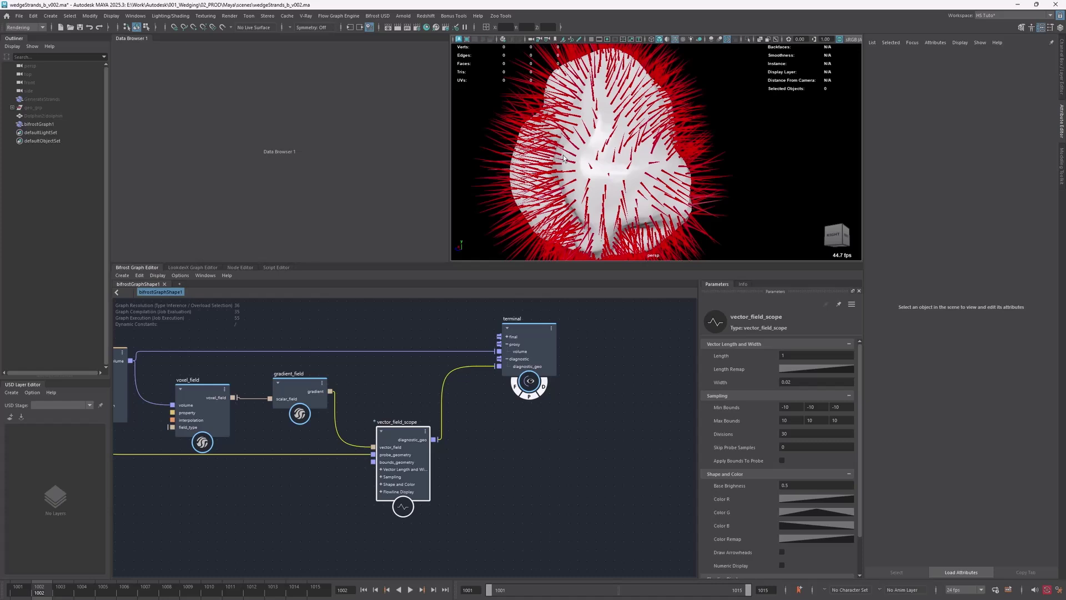
left_click_drag(591, 138, 658, 142, "alt")
left_click_drag(406, 433, 414, 436)
right_click_drag(620, 223, 556, 214, "alt")
left_click_drag(555, 214, 612, 199, "alt")
Spread out vector_field_scope and the terminal, and add a cross node in the space after gradient_field
left_click_drag(406, 439, 422, 477)
left_click_drag(525, 334, 590, 332)
left_click(297, 398)
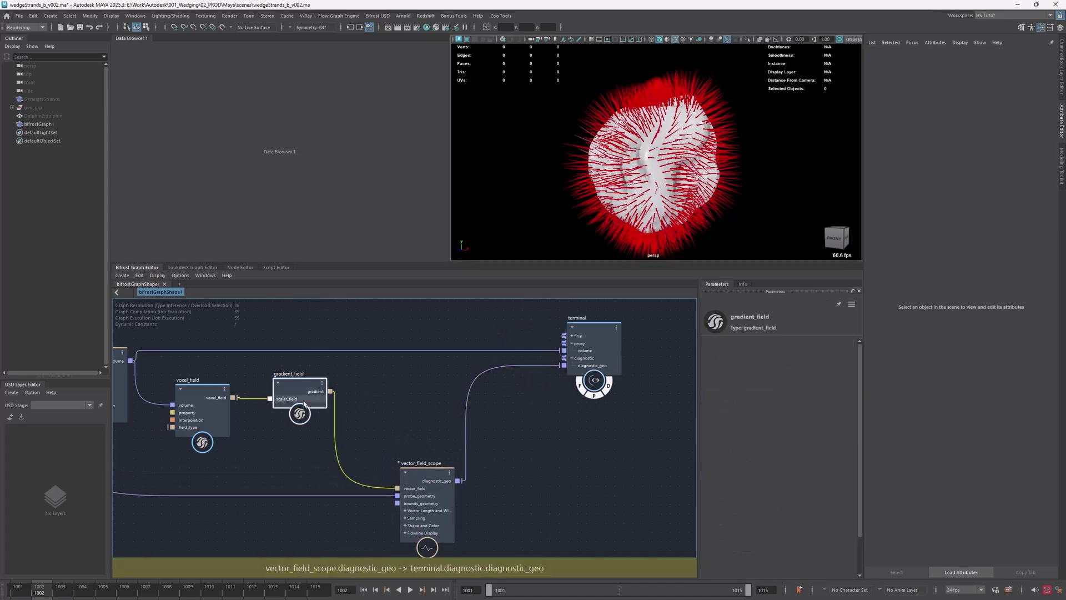
left_click(370, 401)
mouse_move(370, 401)
middle_mouse_down()
mouse_move(409, 409)
mouse_move(388, 409)
middle_mouse_up()
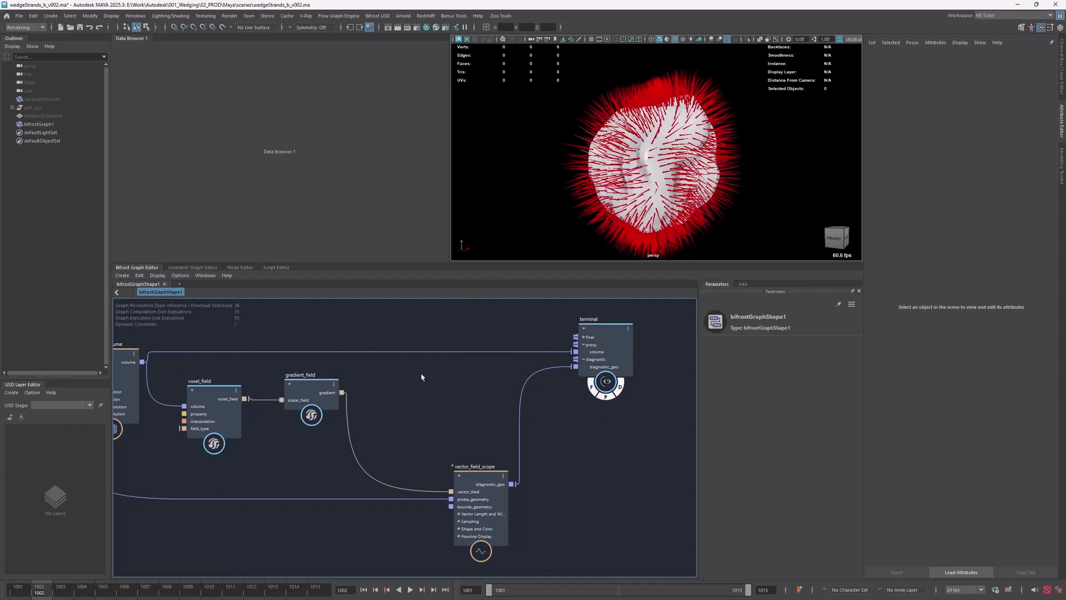
key("Tab")
type("cross")
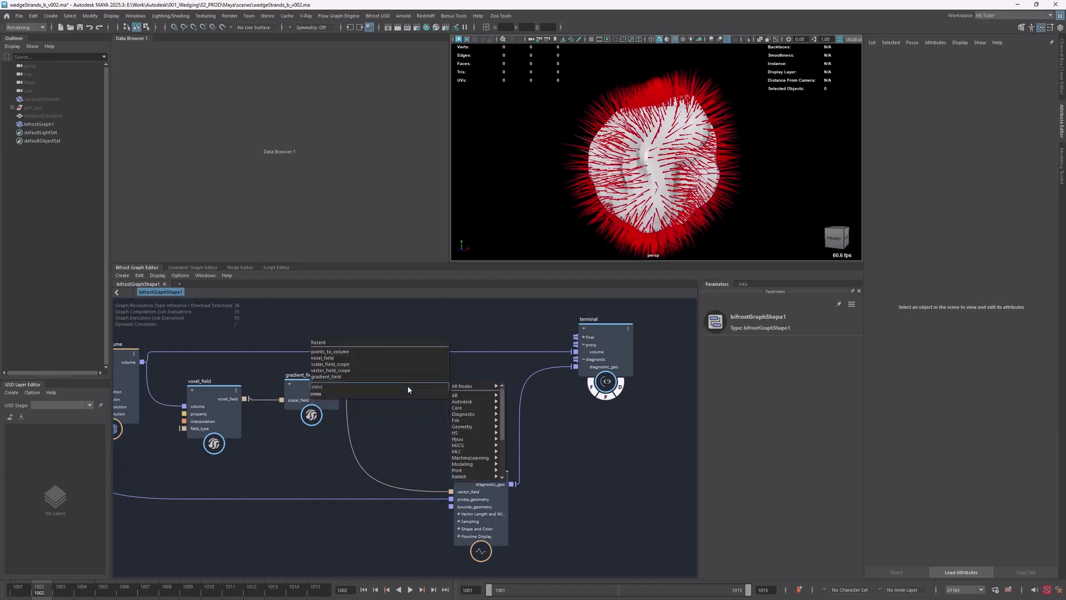
key("Return")
left_click_drag(417, 409, 423, 406)
middle_click_drag(371, 401, 372, 398)
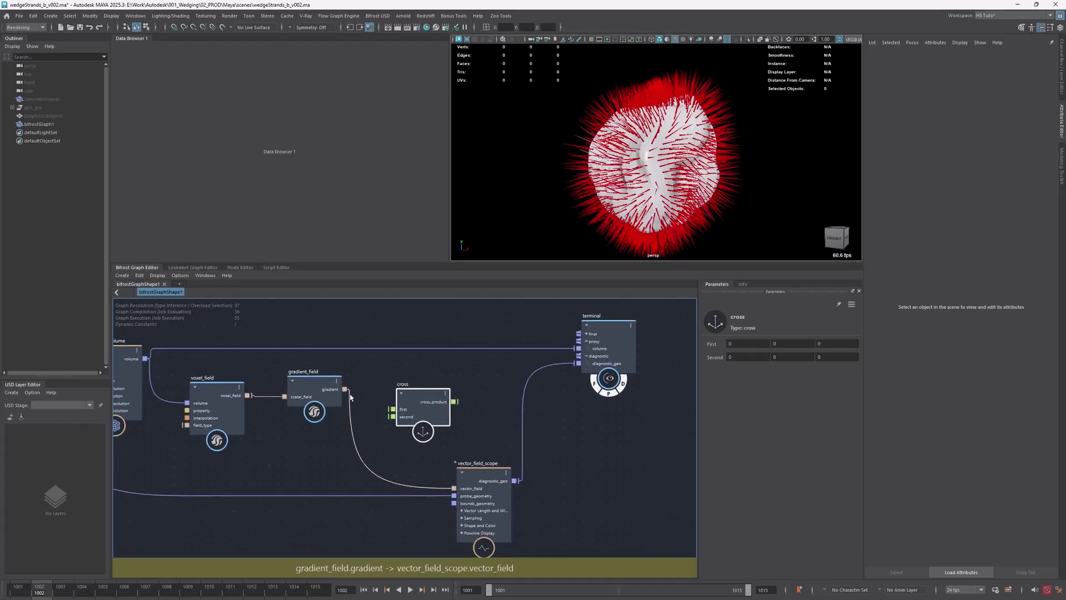
Connect the gradient output of gradient_field to the first input of the cross node
left_click_drag(343, 389, 384, 429)
right_click_drag(392, 439, 447, 431, "alt")
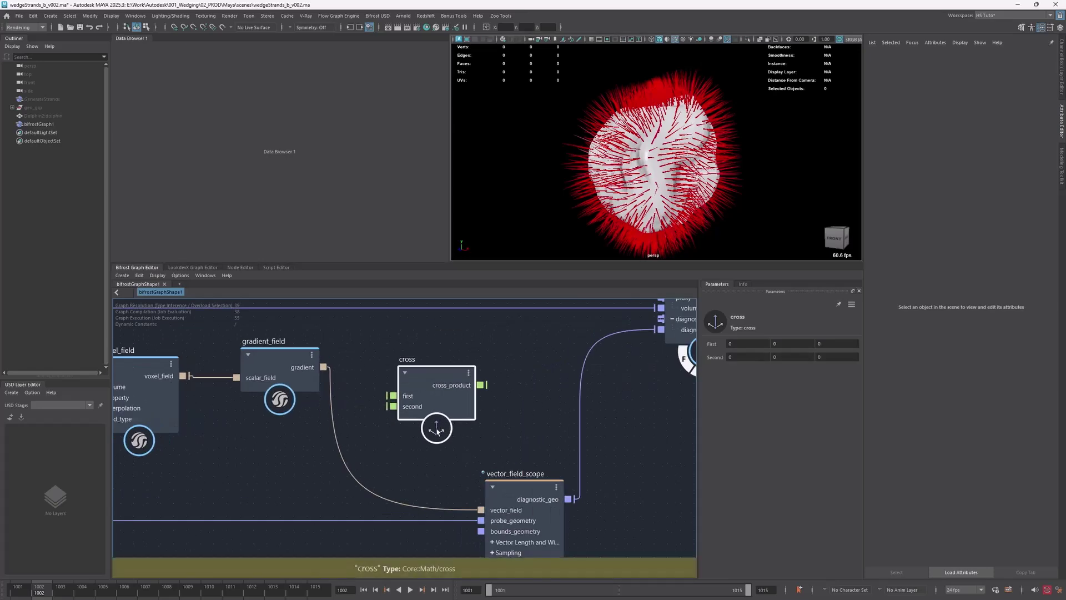
scroll(352, 381, "down", 3)
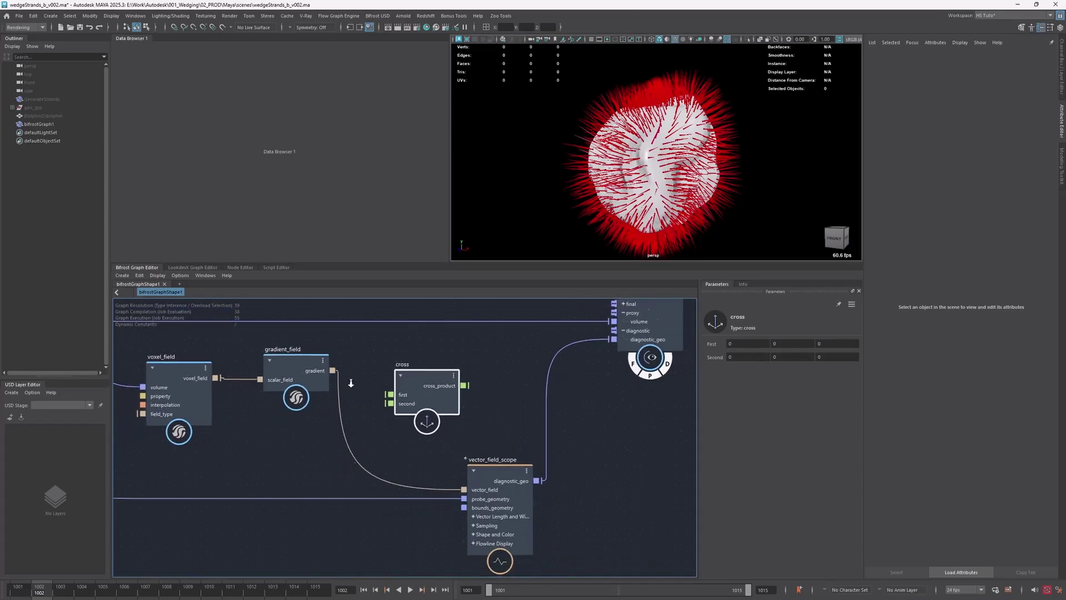
left_click_drag(332, 371, 428, 391)
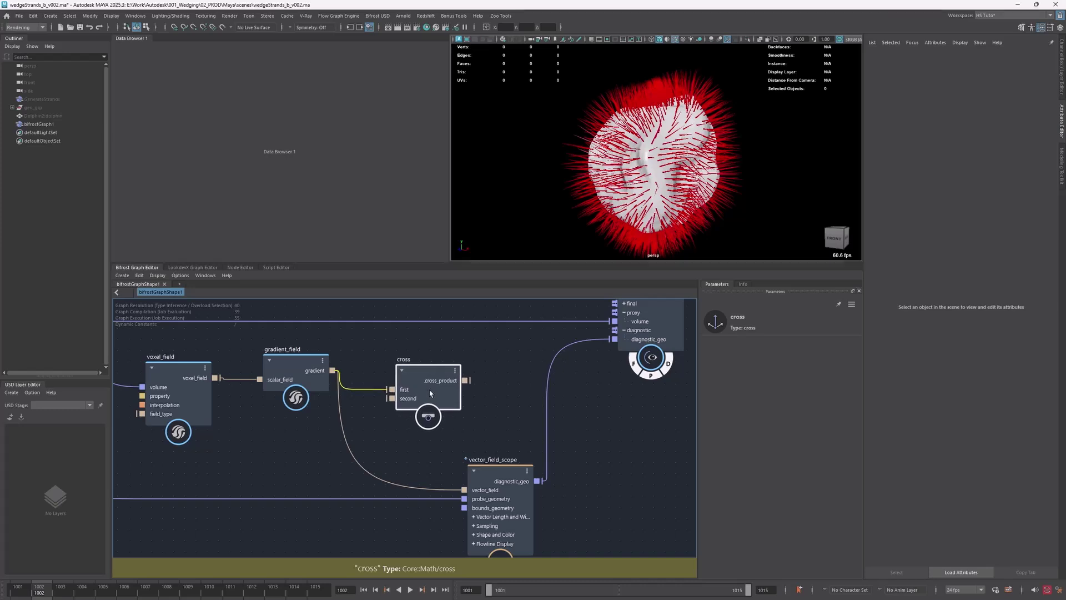
Add a vector_field node with value 0, 1, 0 below gradient_field and connect it to the second input of cross
left_click(305, 439)
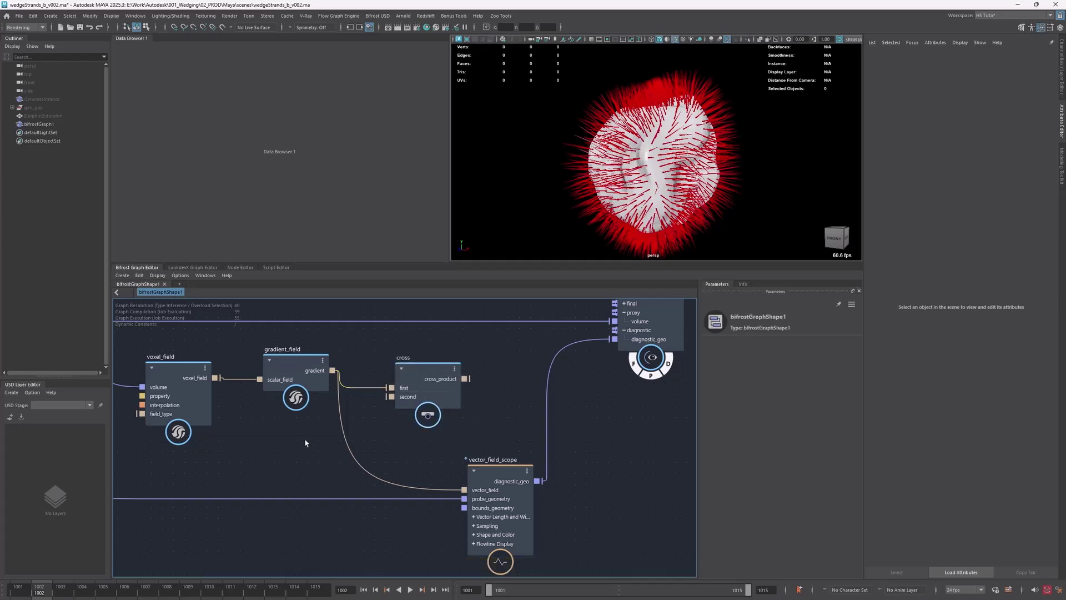
key("Tab")
type("vfie")
key("Down")
key("Down")
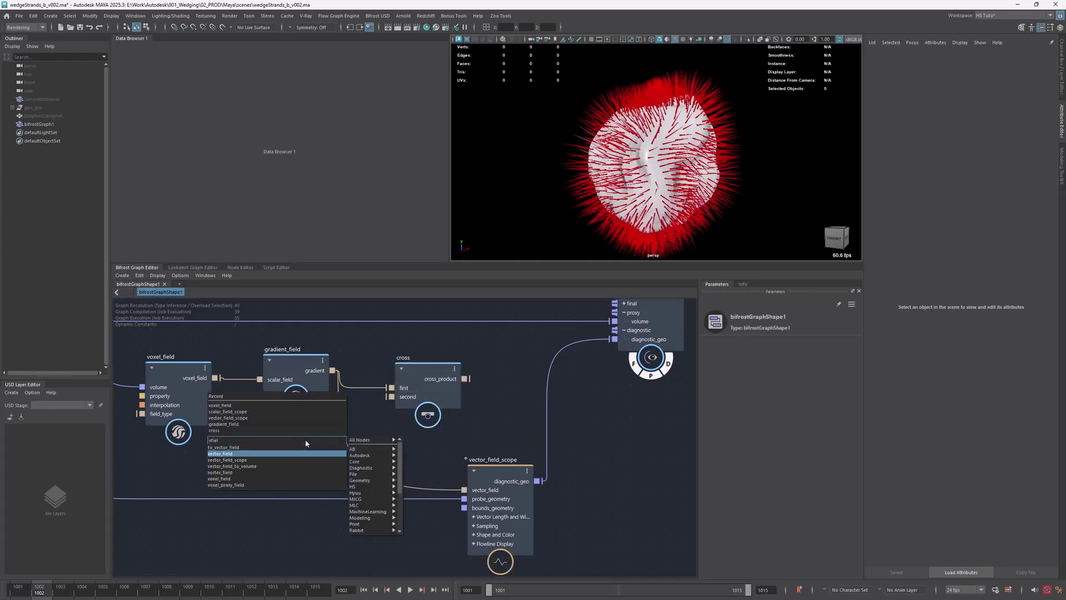
key("Return")
left_click(419, 365)
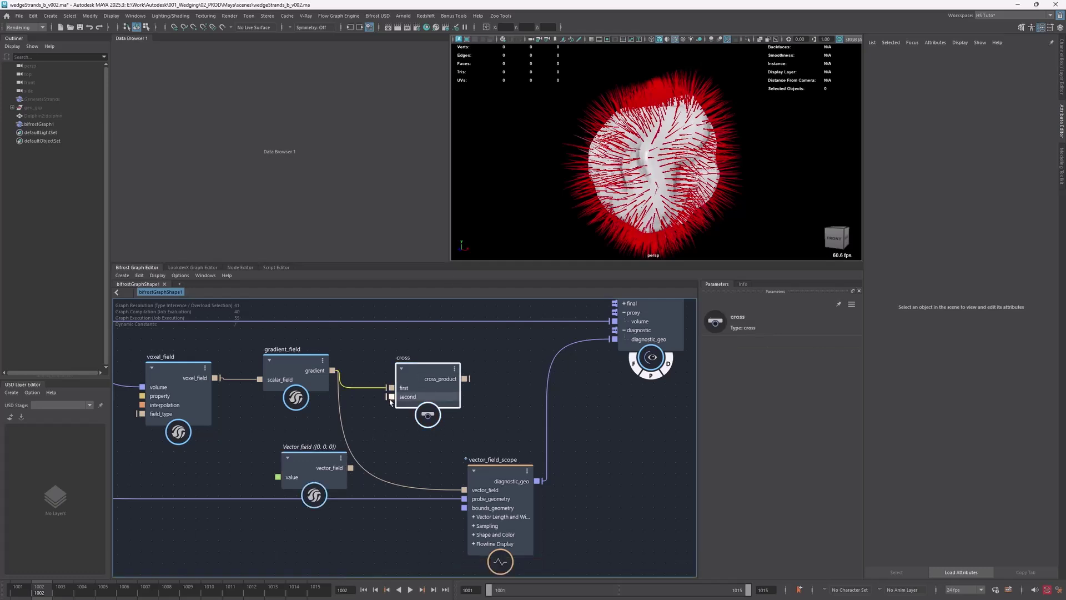
left_click_drag(331, 462, 392, 396)
left_click(775, 344)
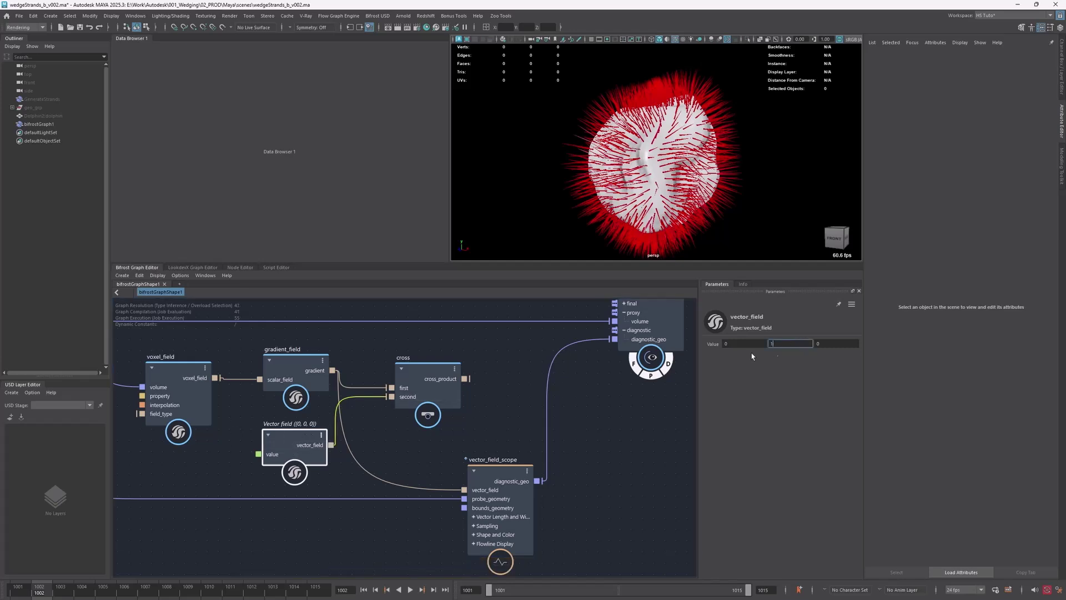
Replace the gradient feeding vector_field_scope with the cross_product output and tidy the cross node's position
left_click_drag(509, 479, 537, 476)
left_click(515, 413)
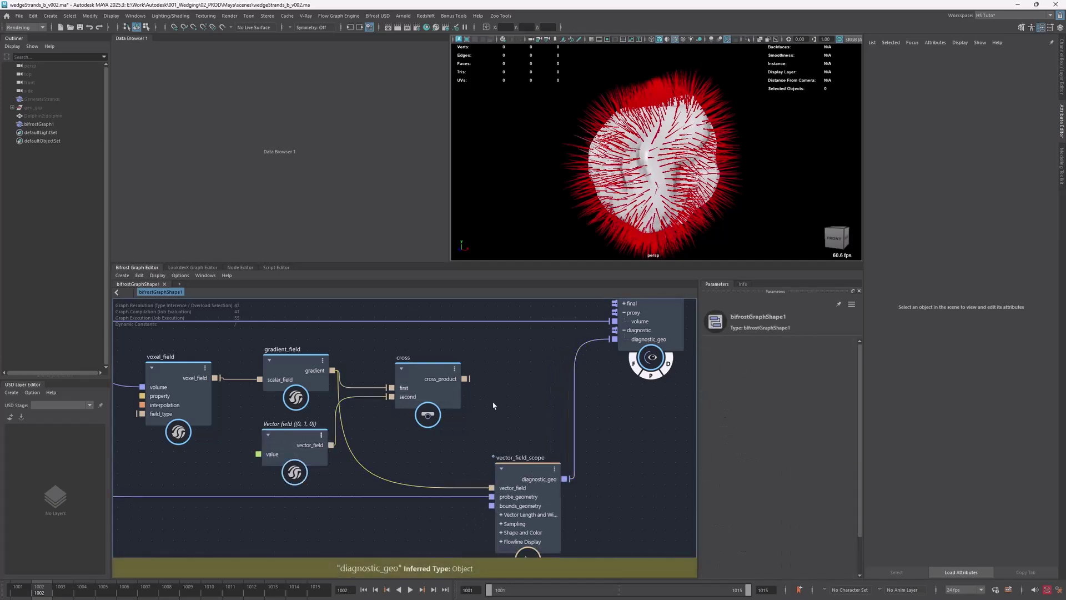
left_click_drag(465, 380, 491, 488)
left_click_drag(443, 375, 429, 390)
Hide the terminal's proxy output and inspect the cross-product vectors on their own
left_click_drag(637, 165, 638, 201, "alt")
left_click(651, 375)
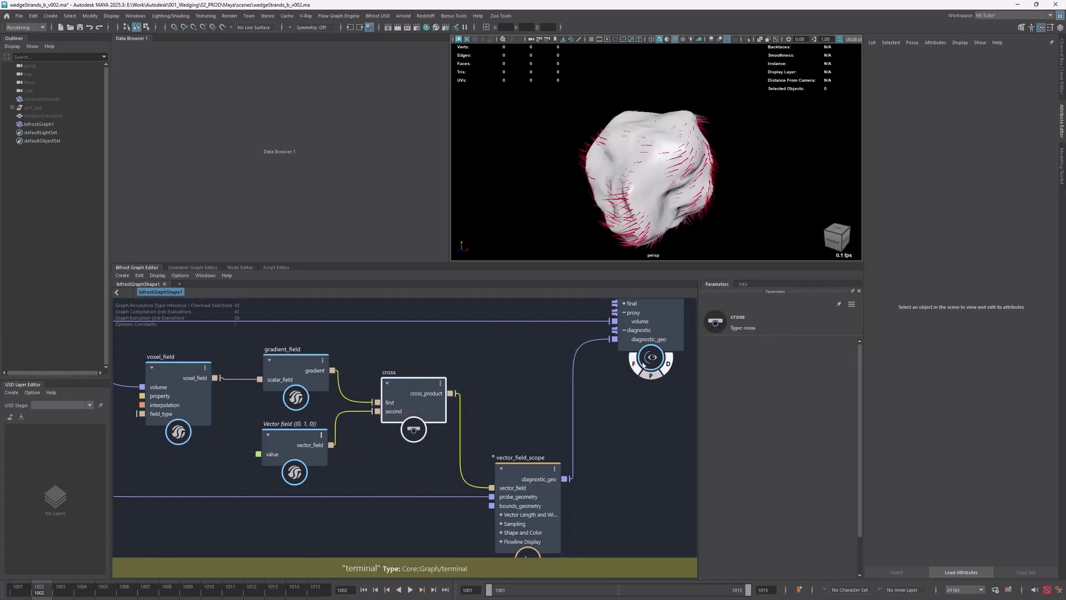
left_click_drag(699, 169, 680, 151, "alt")
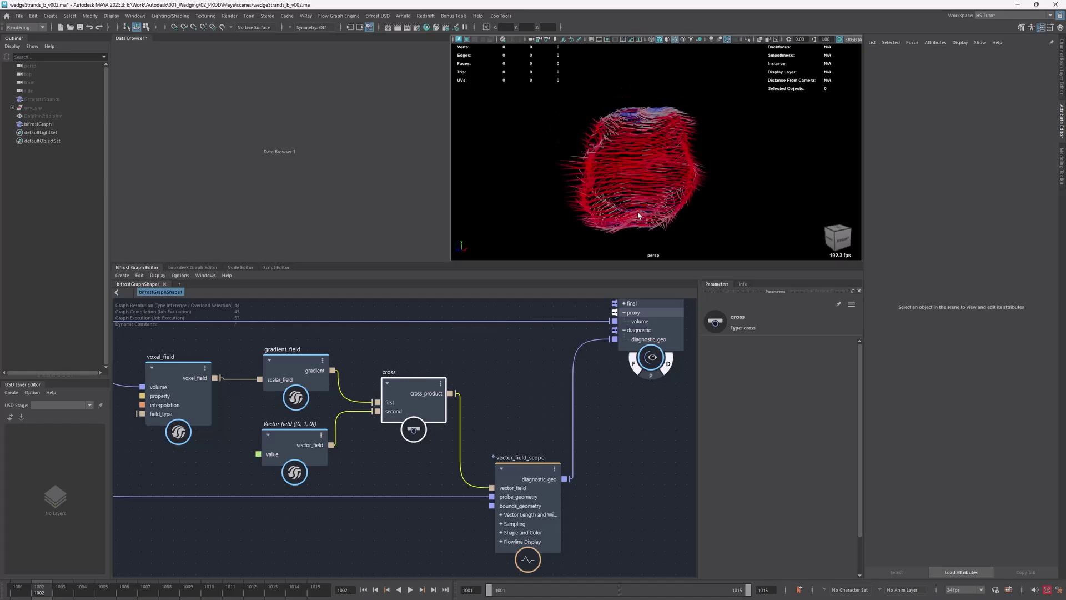
Enable Draw Arrowheads on vector_field_scope and inspect the direction in which the vectors circulate
left_click(534, 489)
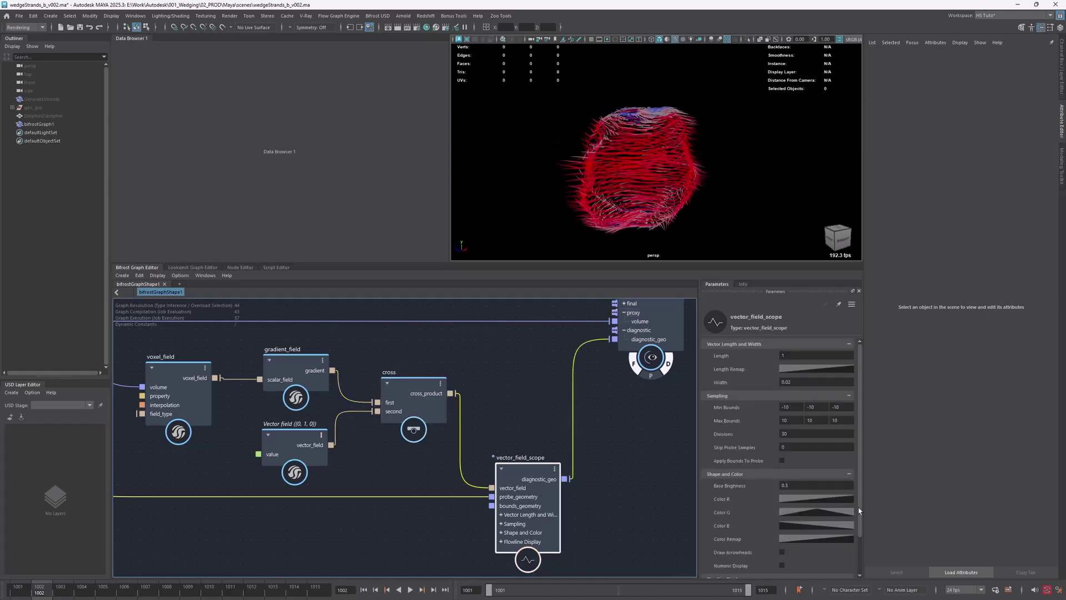
scroll(858, 511, "down", 2)
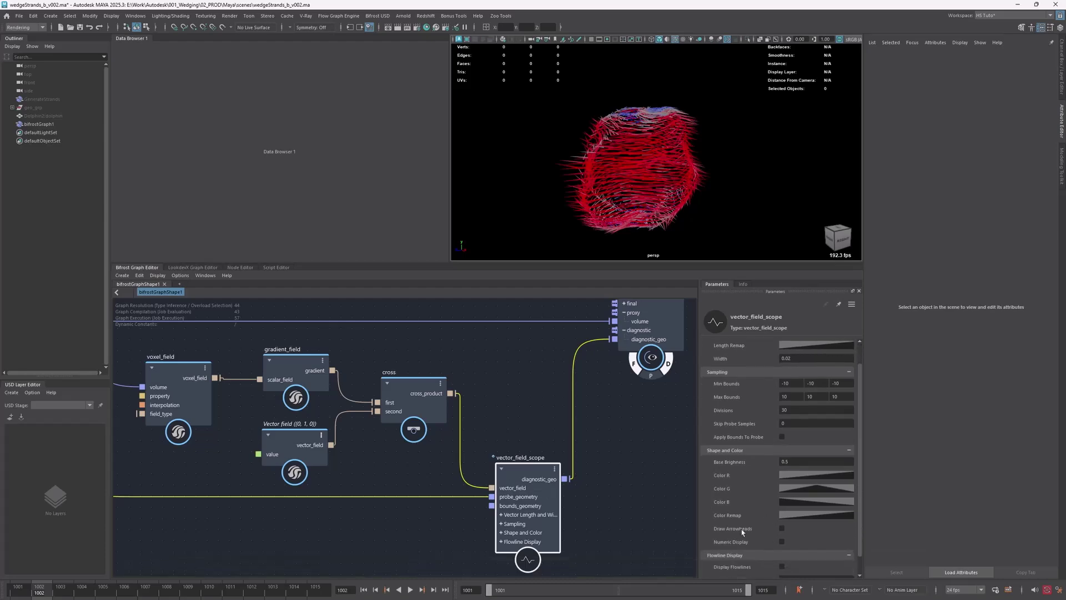
left_click(781, 528)
left_click_drag(627, 161, 597, 167, "alt")
right_click_drag(597, 168, 627, 180, "alt")
left_click_drag(627, 180, 639, 182, "alt")
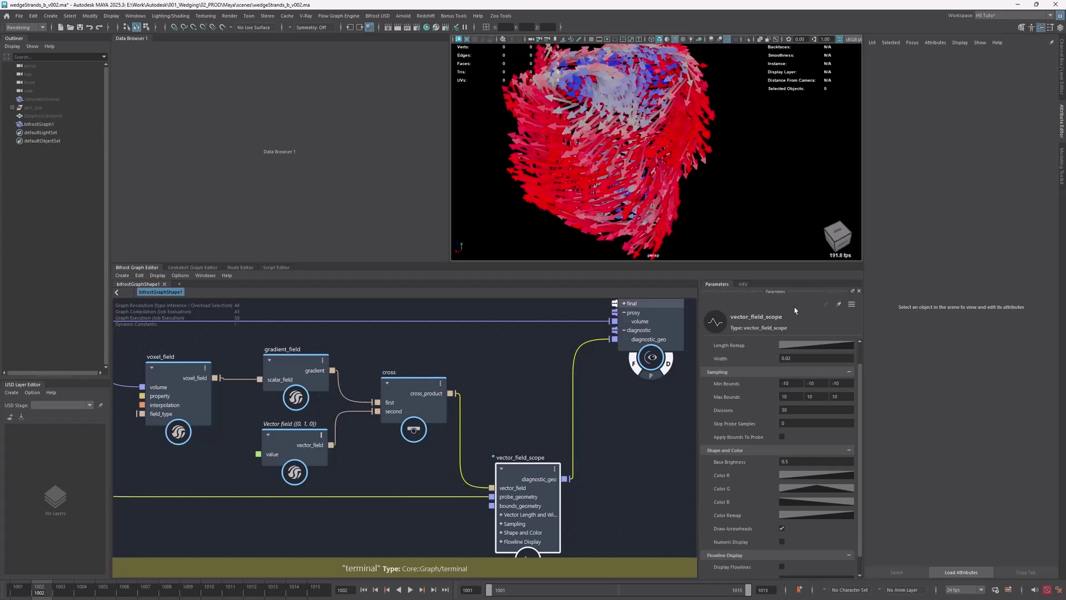
Set the Width of vector_field_scope to 0.005 and view the thinner vectors from several angles
left_click(800, 358)
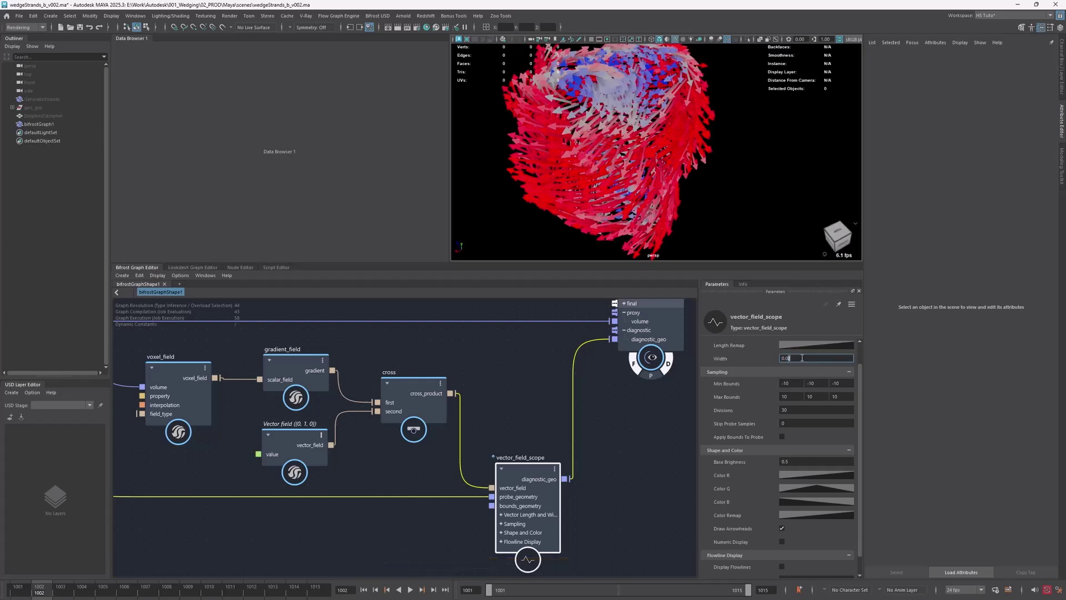
key("BackSpace")
type("05")
key("Return")
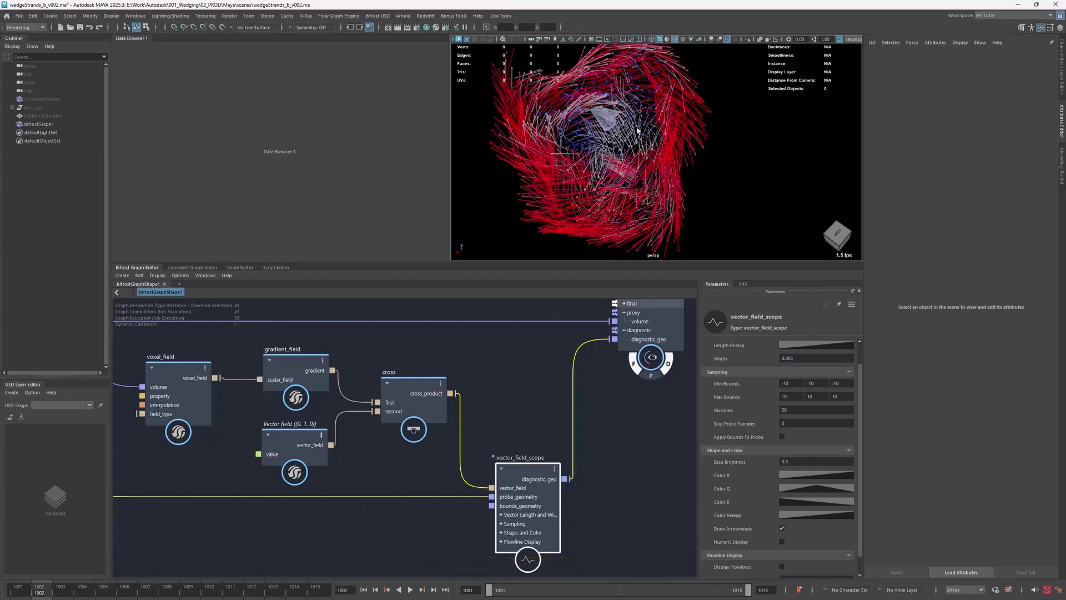
left_click_drag(685, 147, 587, 134, "alt")
mouse_move(727, 109)
left_mouse_down("alt")
mouse_move(721, 119)
mouse_move(750, 136)
mouse_move(716, 125)
left_mouse_up("alt")
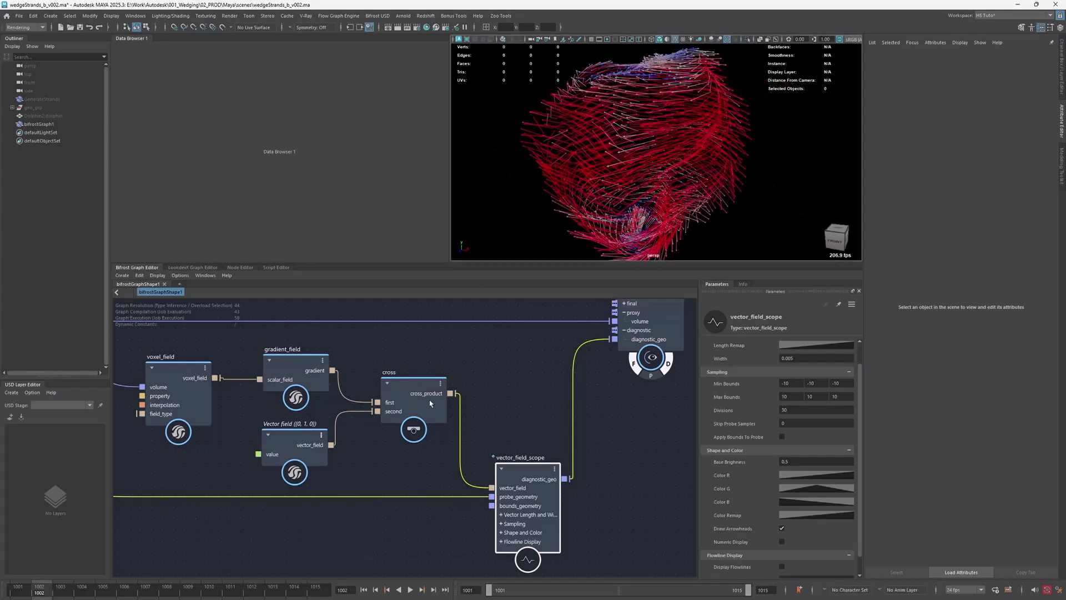
Add a normalize node in the space between cross and vector_field_scope
left_click(497, 448)
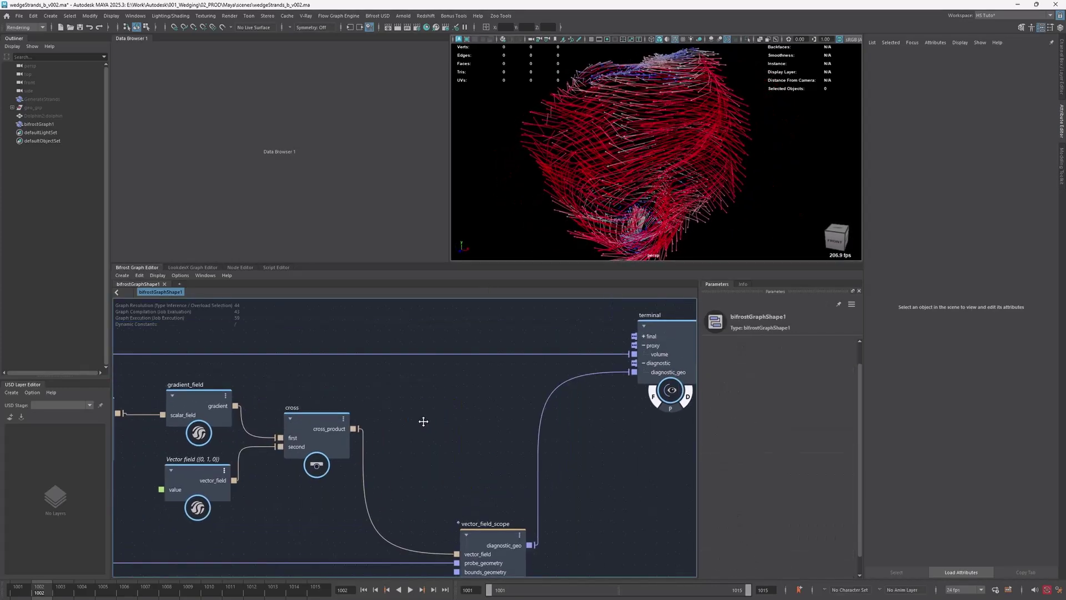
middle_click_drag(424, 421, 422, 406, "alt")
scroll(659, 150, "down", 4)
left_click_drag(659, 150, 605, 171, "alt")
middle_click_drag(423, 370, 486, 369, "alt")
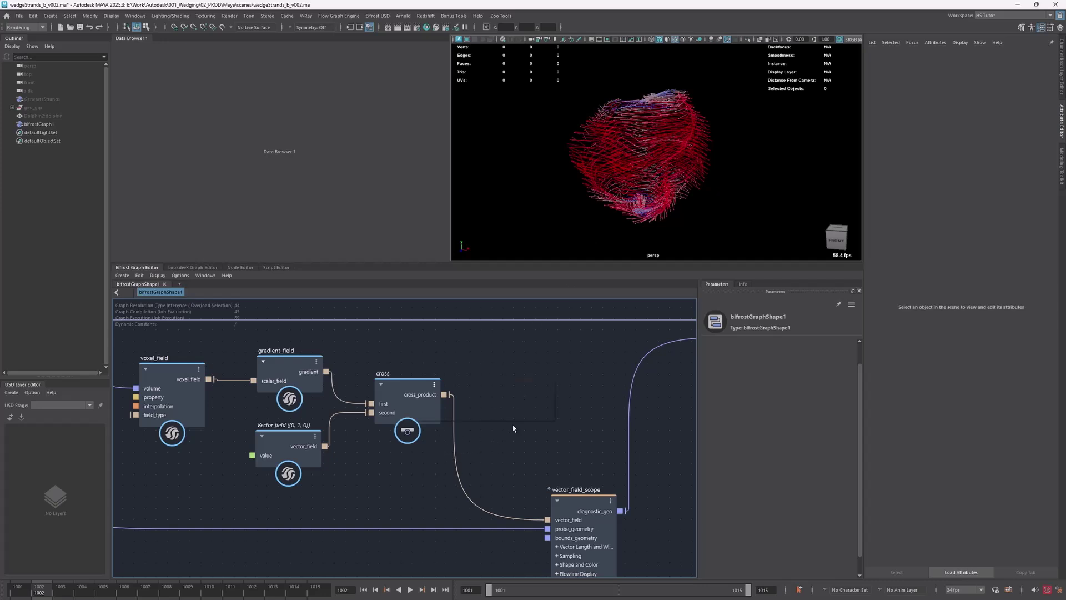
key("Tab")
type("normalize")
key("Return")
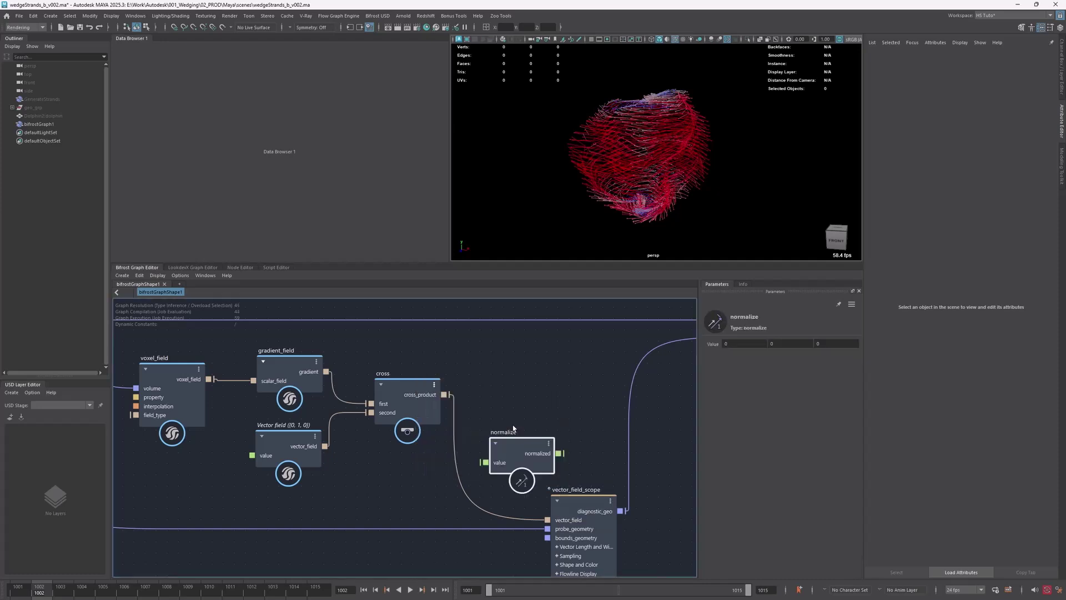
Shift vector_field_scope for room and insert normalize between the cross_product output and the scope's vector_field input
left_click_drag(573, 515, 606, 513)
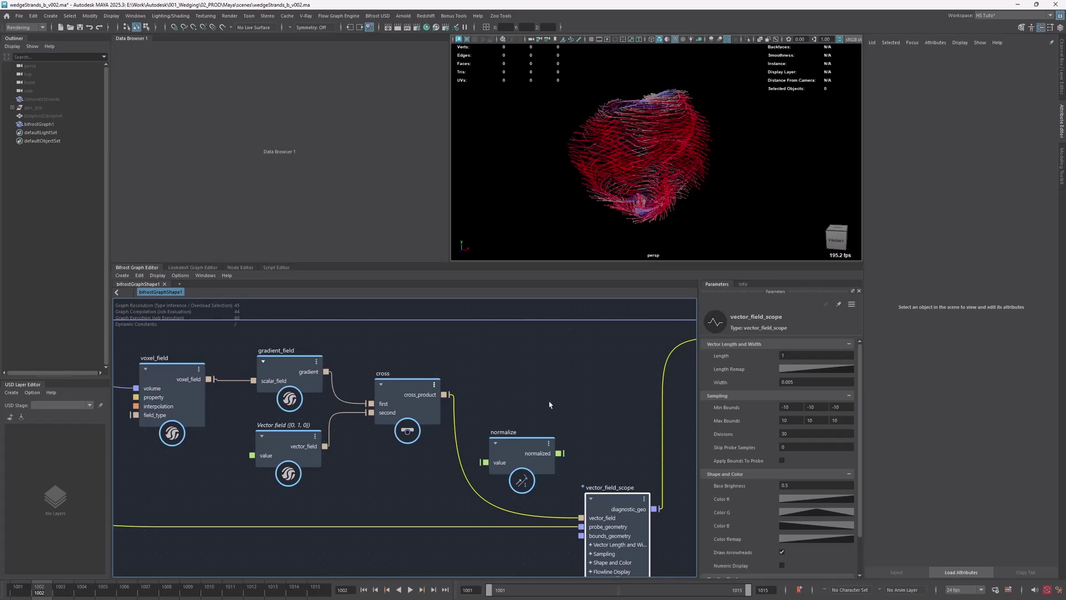
left_click_drag(521, 459, 487, 469)
mouse_move(516, 402)
left_mouse_down()
mouse_move(497, 398)
mouse_move(508, 393)
left_mouse_up()
left_click(588, 383)
scroll(437, 409, "down", 3)
middle_click_drag(464, 457, 386, 417, "alt")
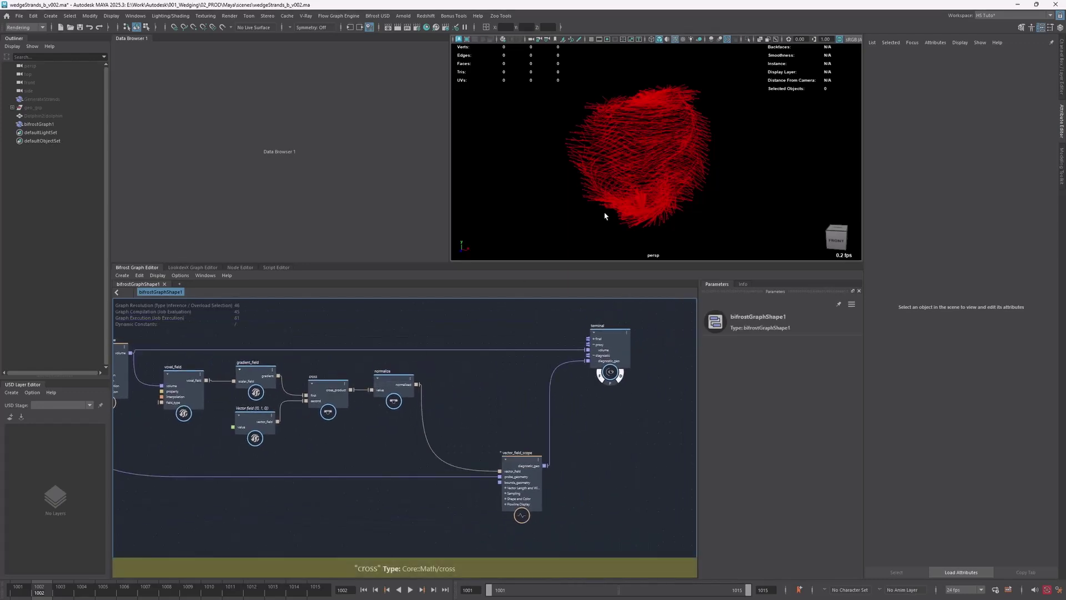
Enable Display Flowlines on vector_field_scope and inspect the flowlines around the shape
left_click(521, 466)
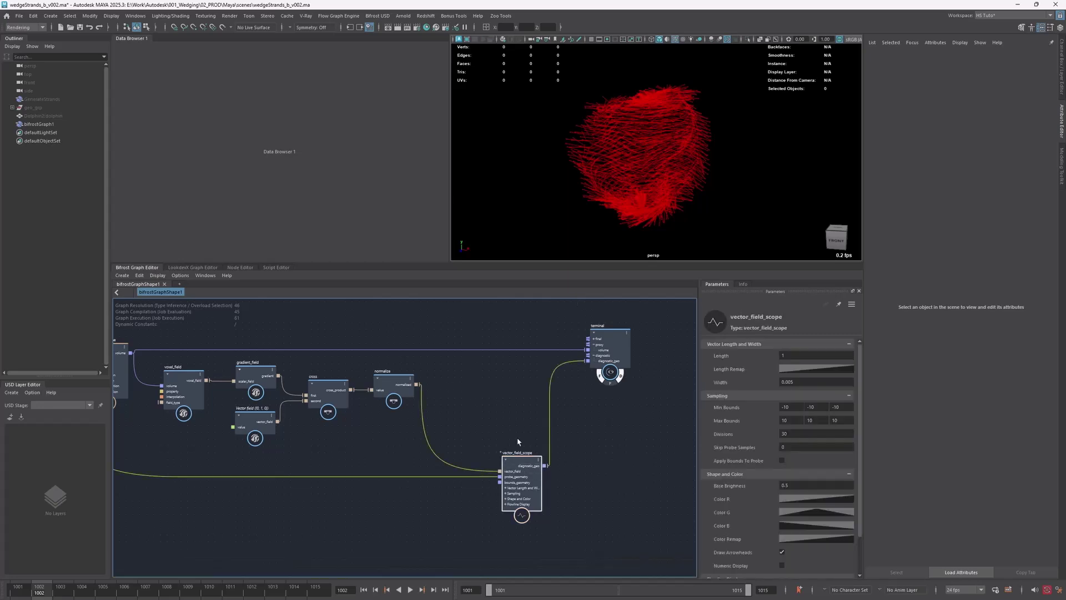
left_click(744, 474)
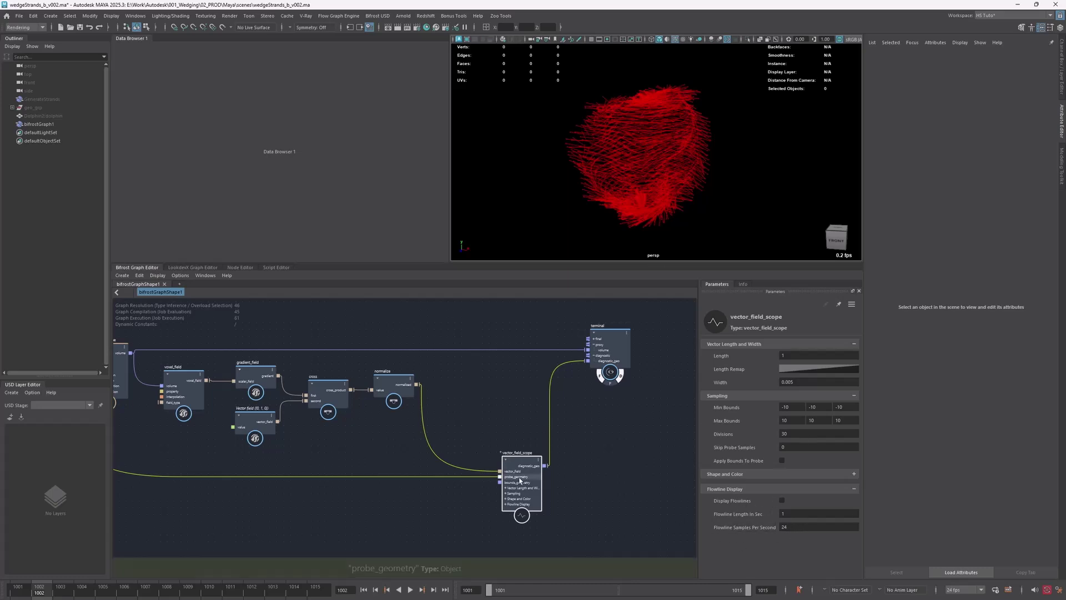
left_click_drag(463, 364, 443, 428)
left_click(512, 459)
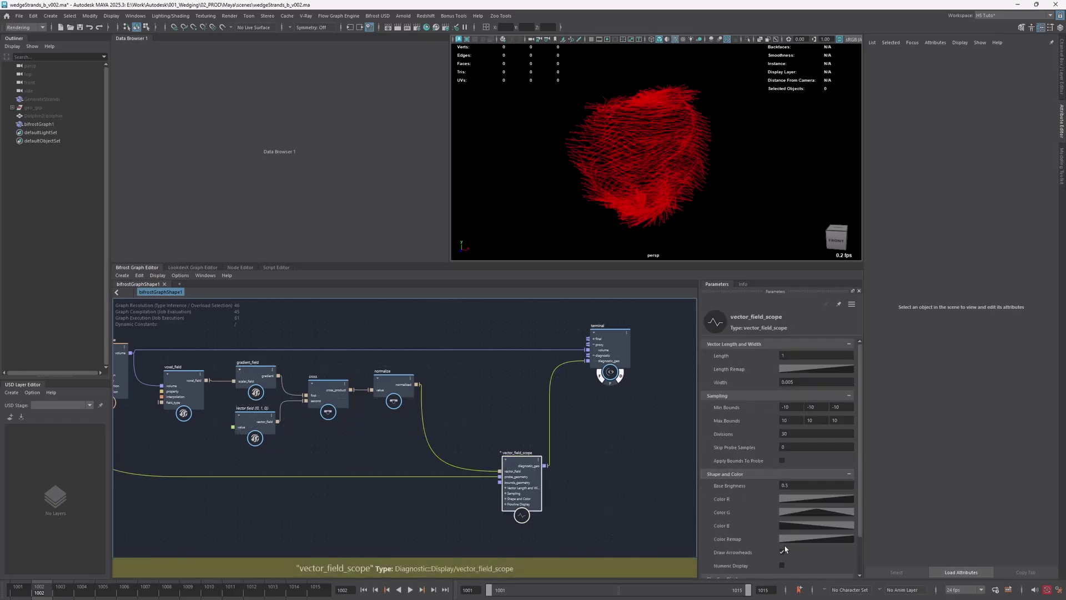
left_click(787, 473)
left_click(782, 502)
mouse_move(628, 94)
left_mouse_down("alt")
mouse_move(635, 111)
mouse_move(693, 128)
mouse_move(747, 97)
mouse_move(644, 165)
left_mouse_up("alt")
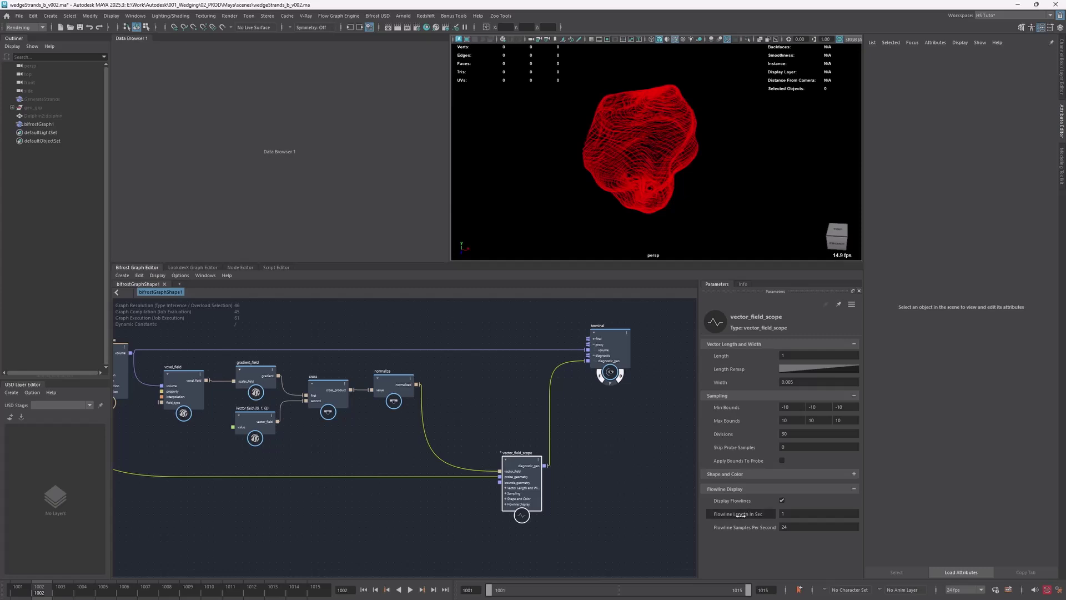
left_click_drag(638, 178, 641, 159, "alt")
Set Flowline Length in Sec to 5 on vector_field_scope and orbit around the longer flowlines
left_click(800, 513)
key("Return")
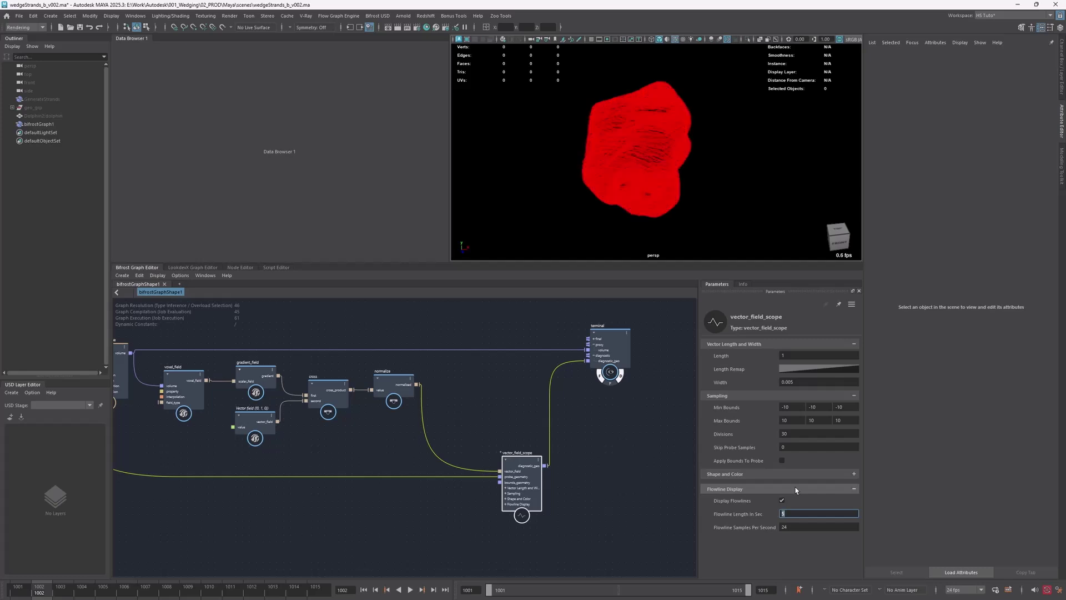
left_click_drag(567, 167, 745, 145, "alt")
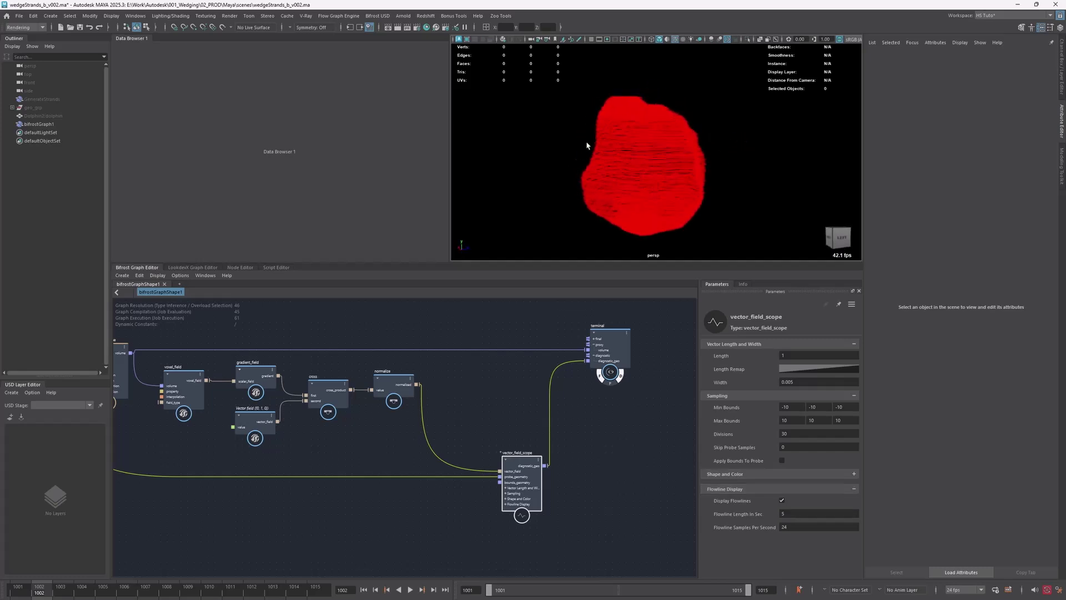
left_click_drag(694, 177, 638, 165, "alt")
Spread out the terminal and vector_field_scope nodes and add a watchpoint to the diagnostic_geo connection between them
left_click(756, 474)
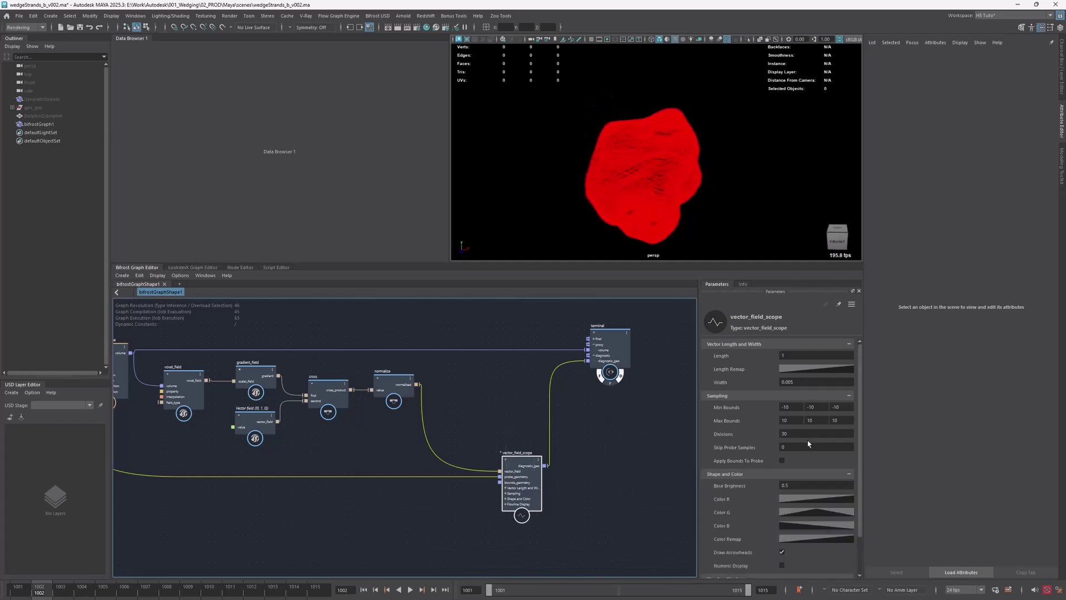
left_click_drag(608, 332, 655, 329)
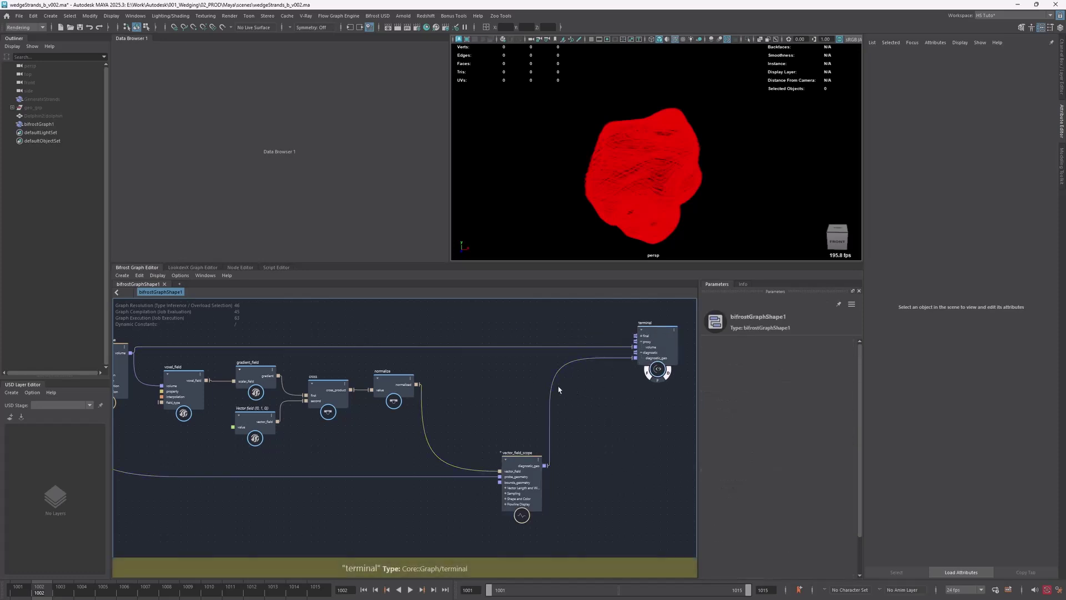
left_click_drag(527, 461, 518, 462)
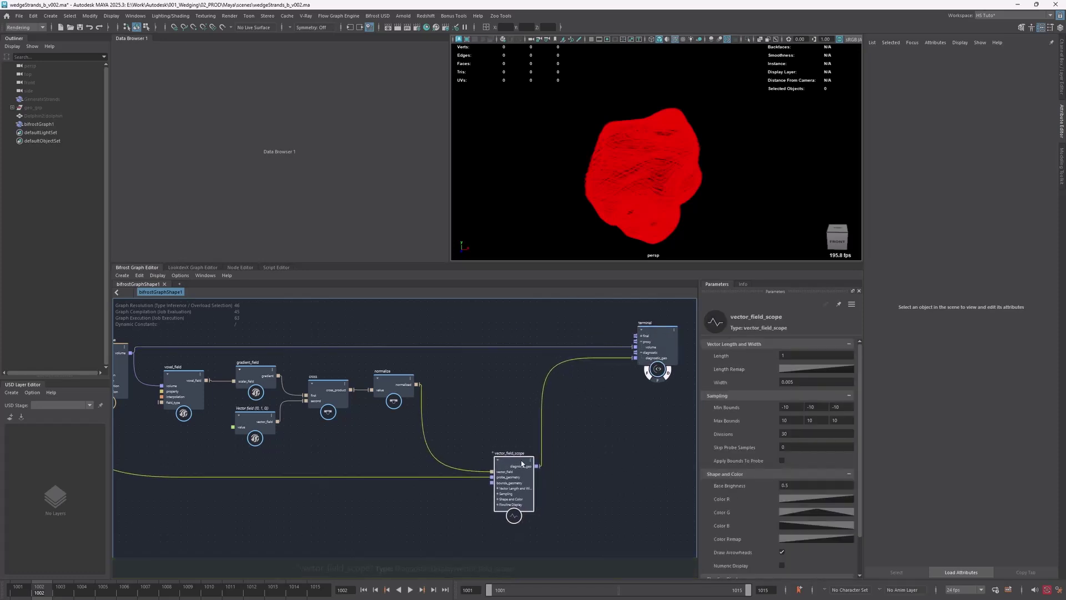
right_click(546, 385)
left_click(583, 426)
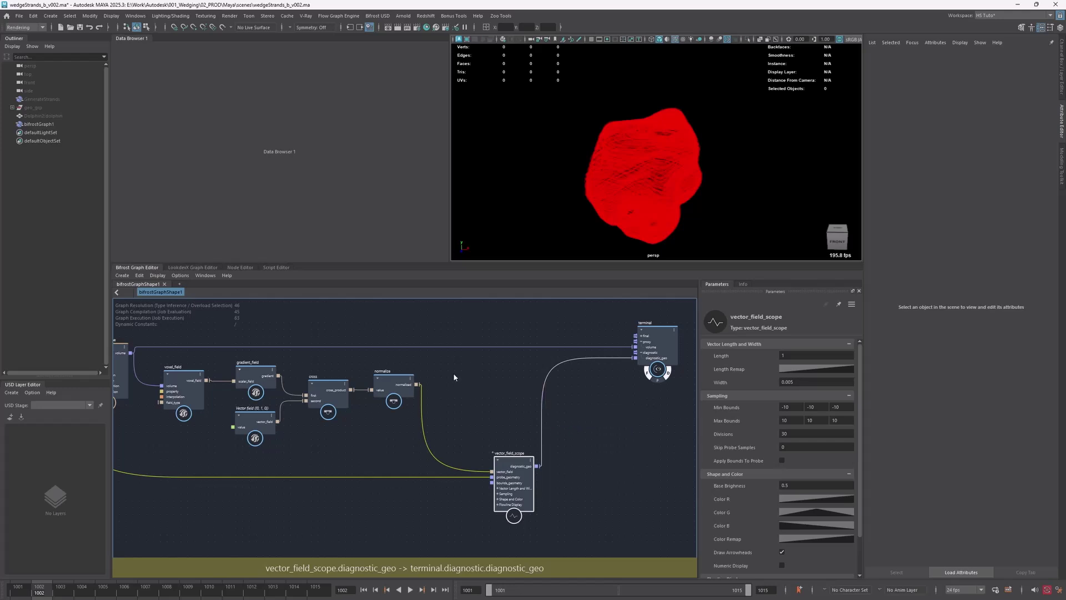
Examine the point properties of diagnostic_geo in the Data Browser, including the data values of point_ratio
left_click(145, 75)
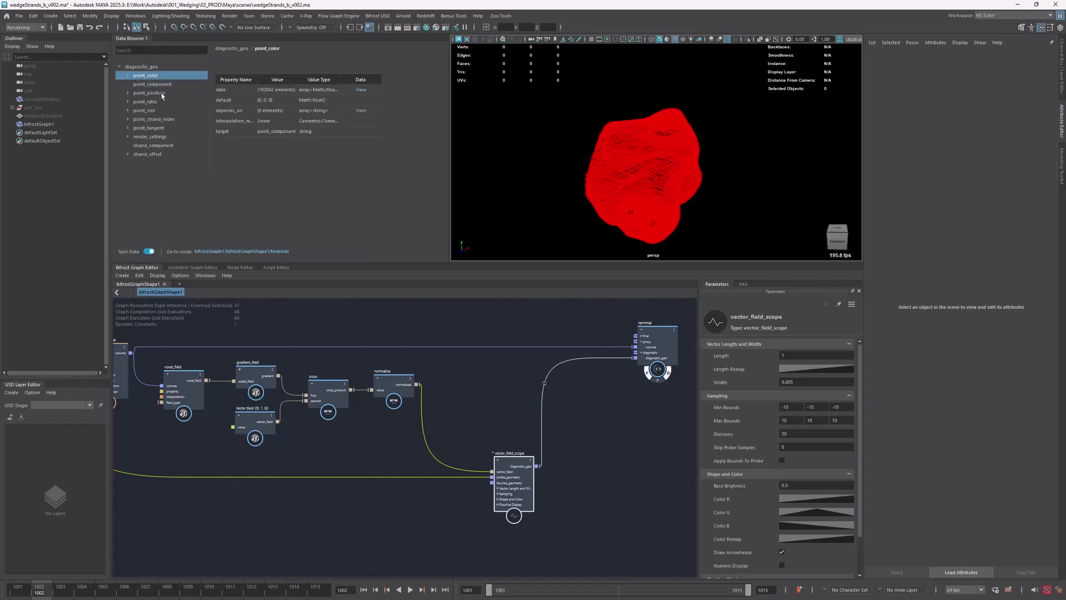
left_click(164, 92)
left_click(164, 111)
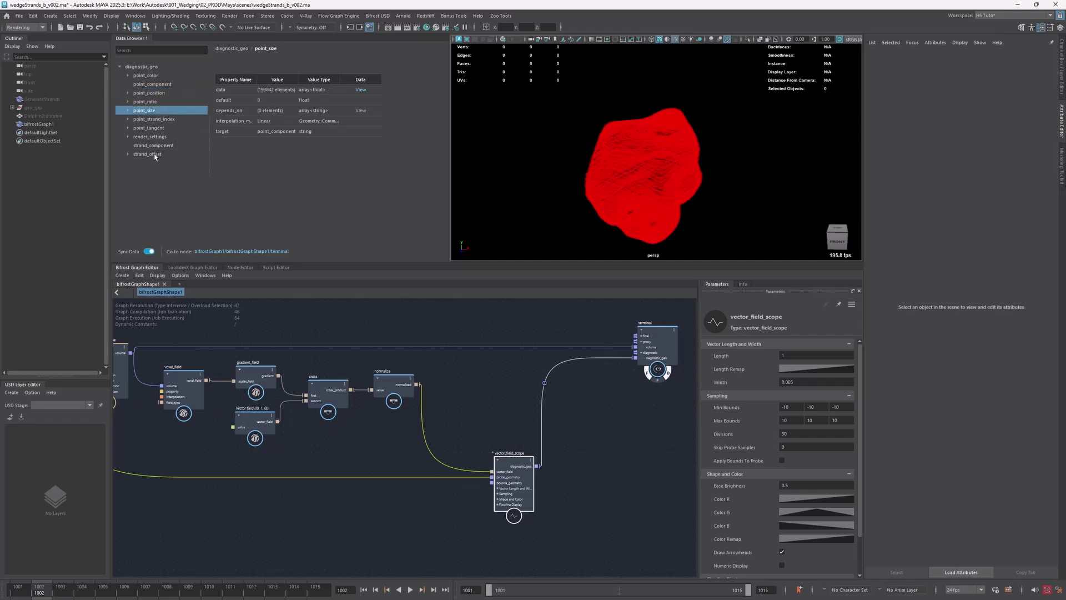
left_click(169, 120)
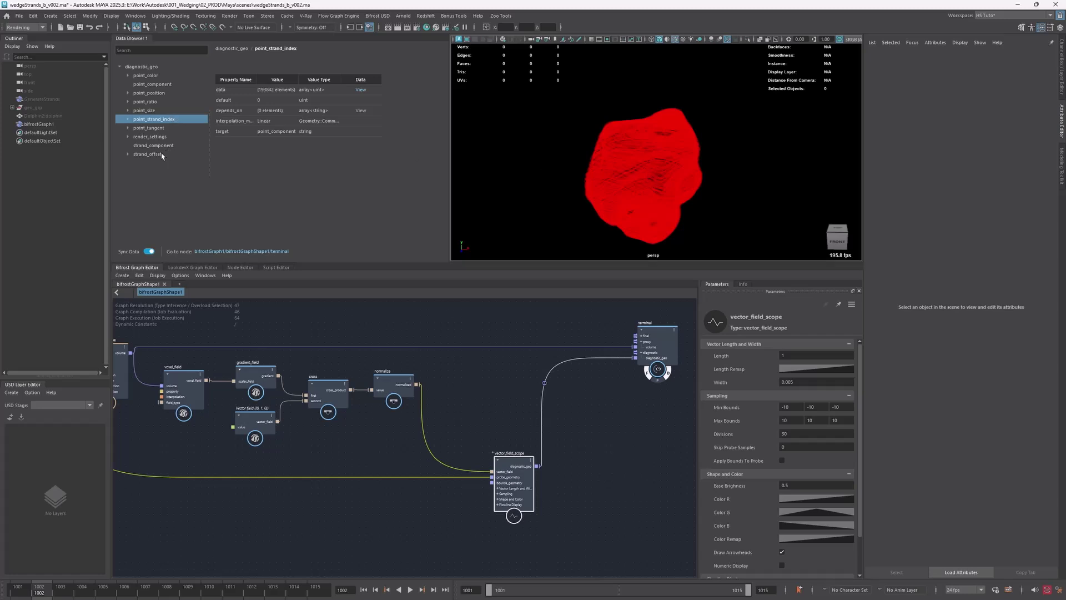
left_click(156, 129)
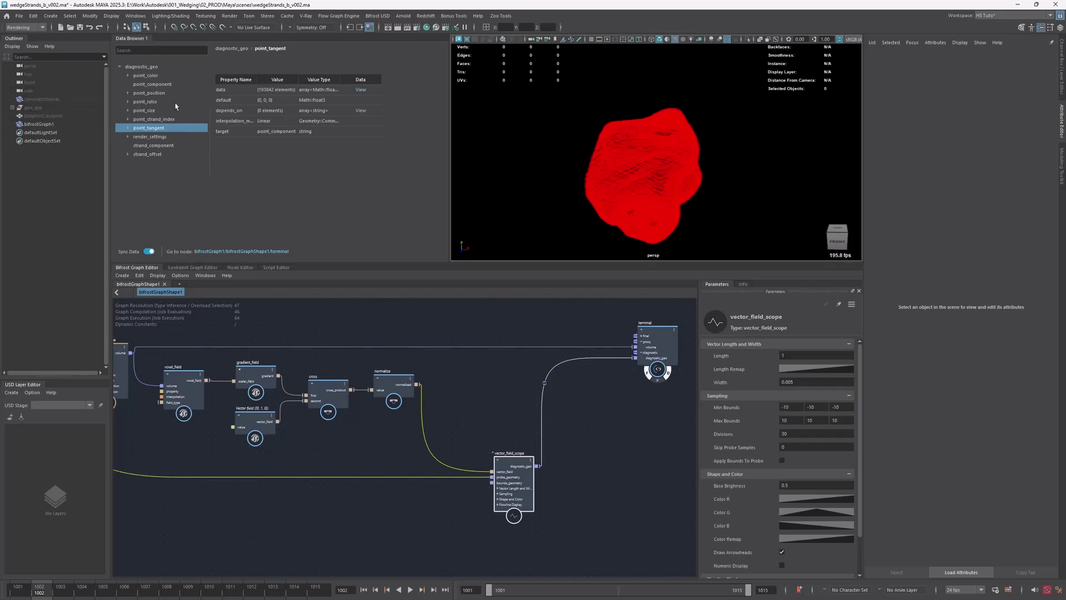
left_click(145, 102)
left_click(128, 102)
left_click(146, 111)
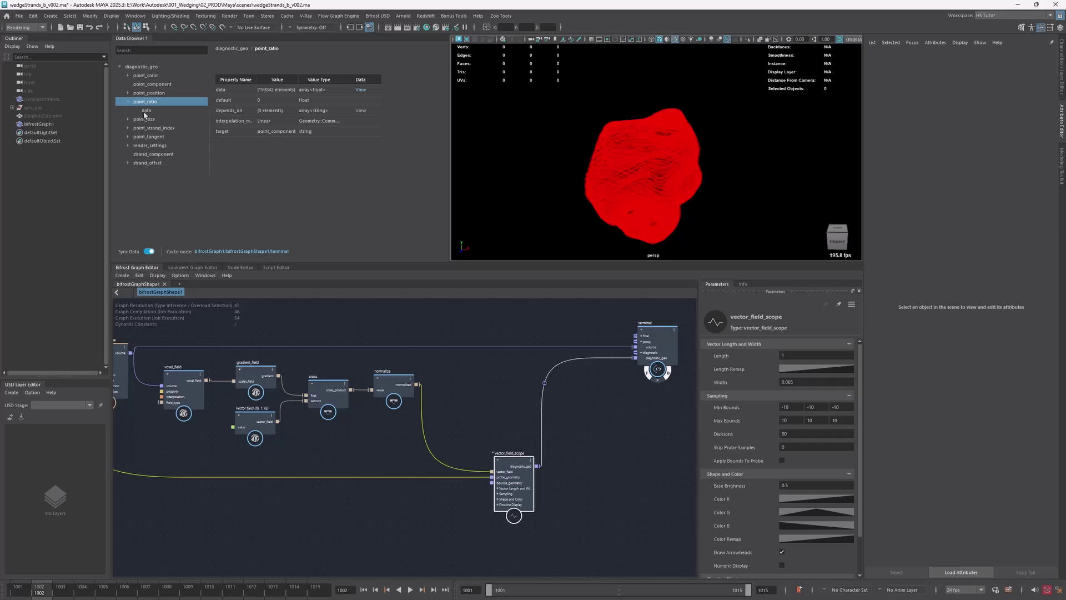
left_click(285, 90)
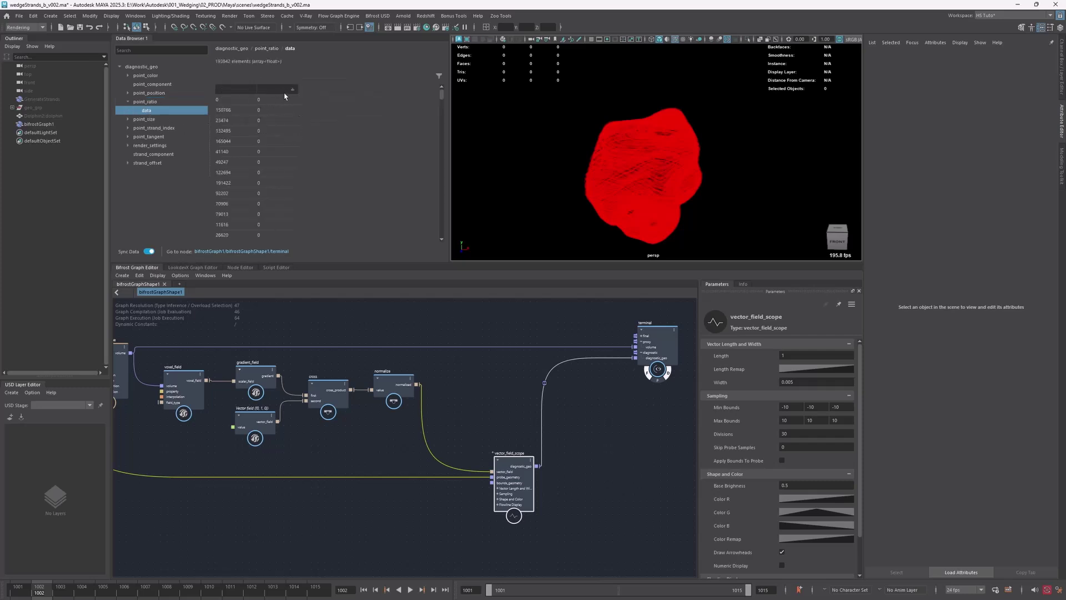
left_click_drag(555, 153, 639, 162, "alt")
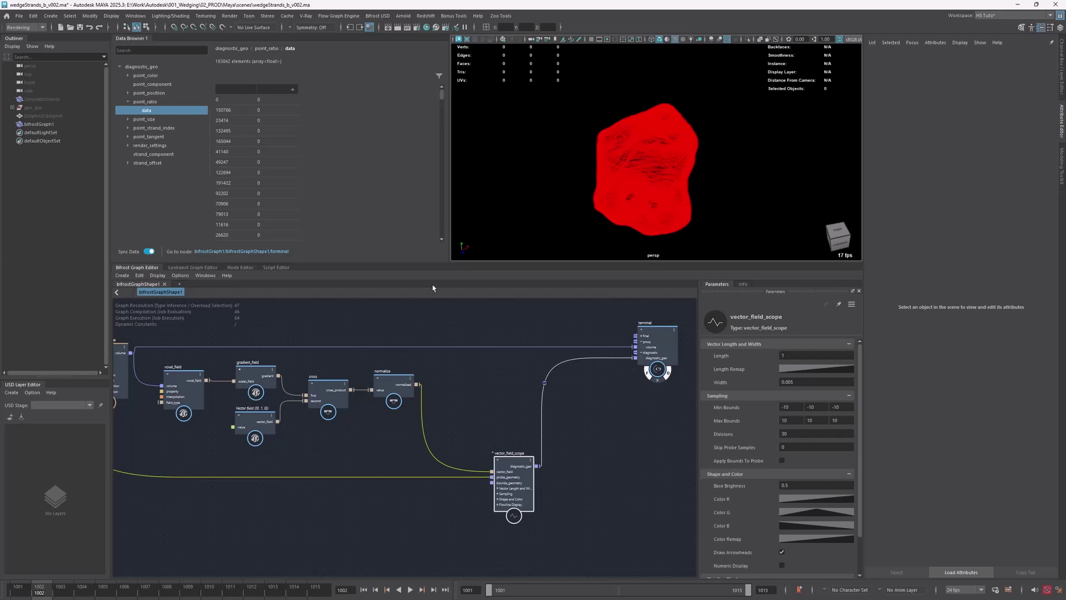
Add an assign_diagnostic_material node and insert it through its geometry input between vector_field_scope and the terminal's diagnostic_geo
left_click(517, 384)
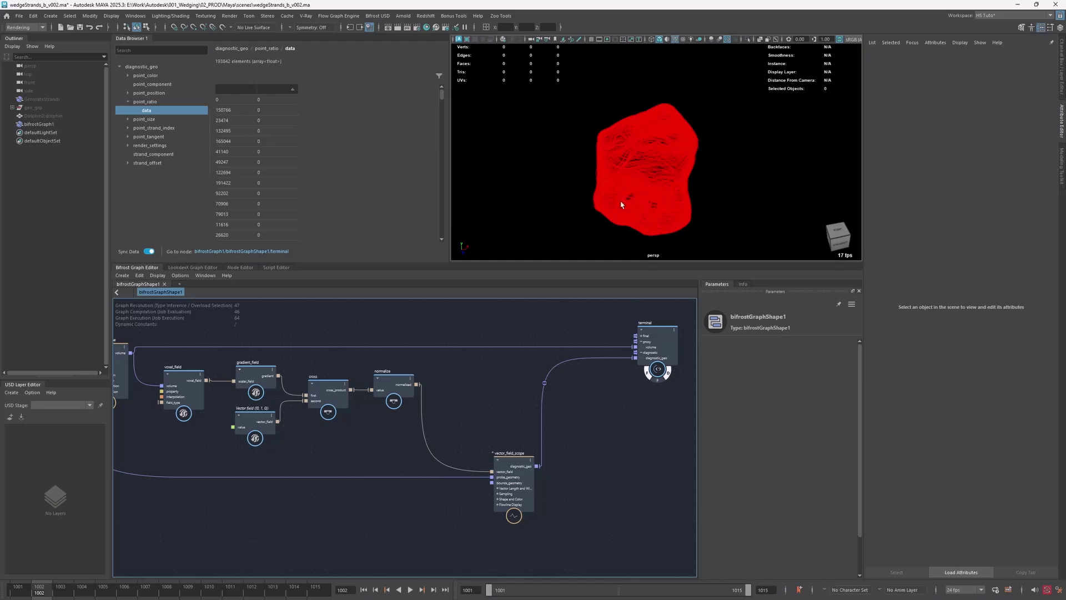
left_click_drag(622, 212, 607, 162, "alt")
key("Tab")
type("ass")
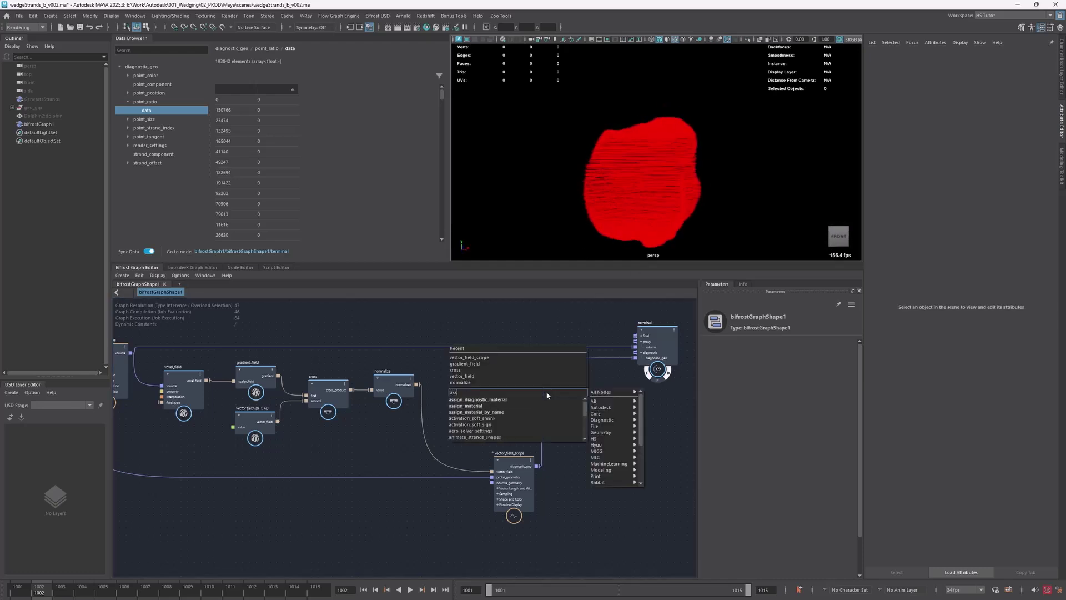
type("d")
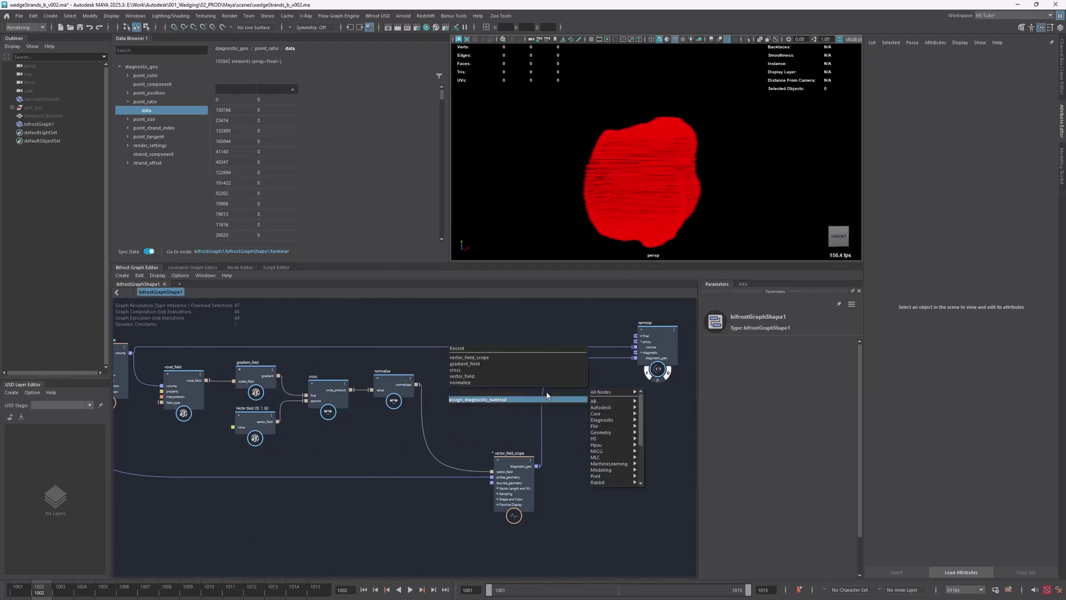
left_click(547, 398)
left_click_drag(566, 404, 567, 378)
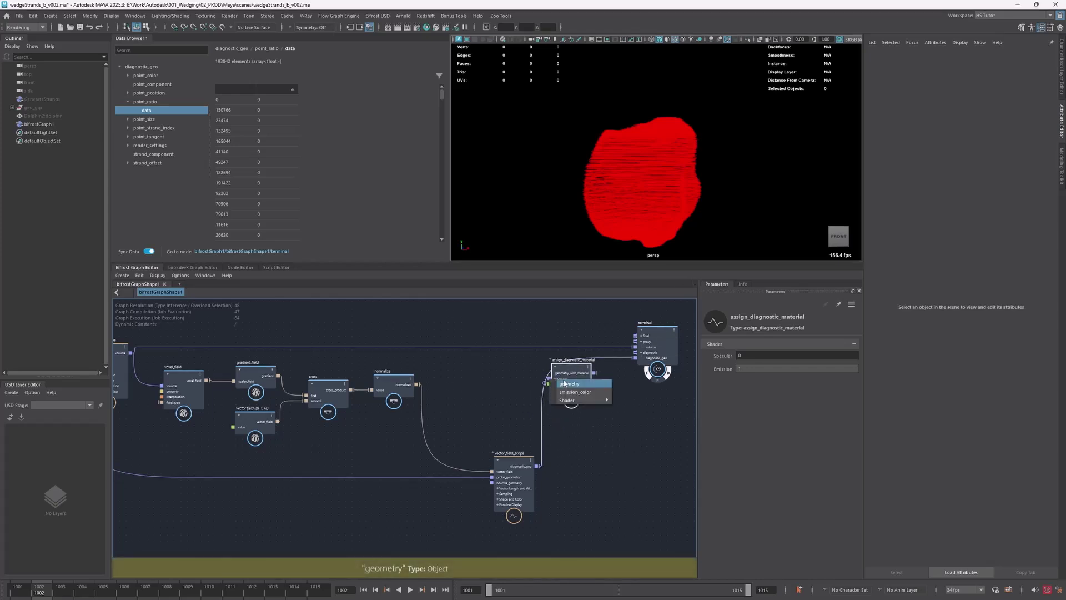
left_click(626, 175)
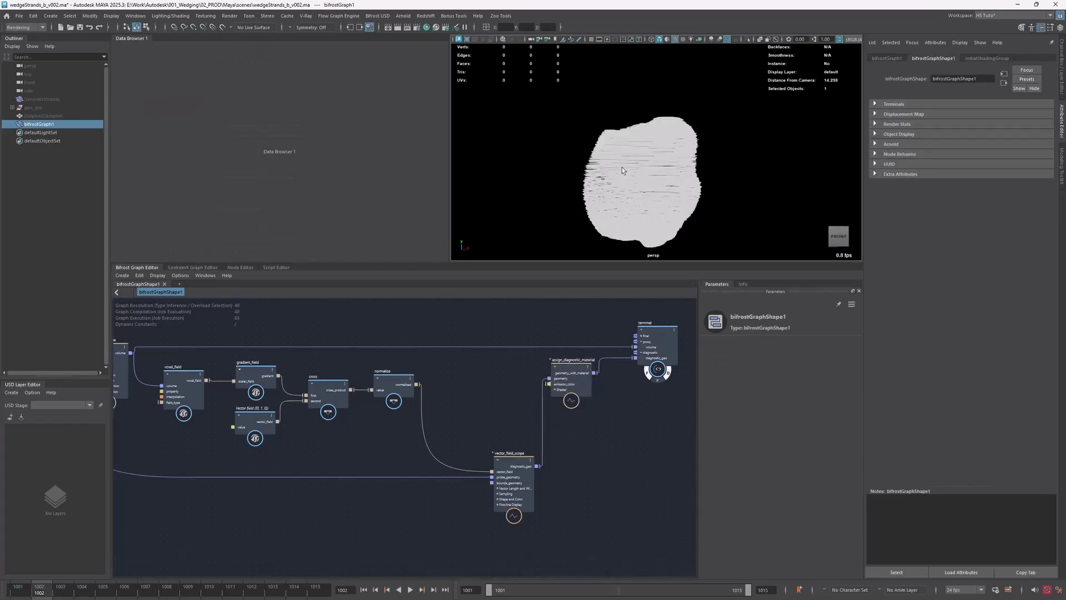
left_click_drag(571, 367, 580, 385)
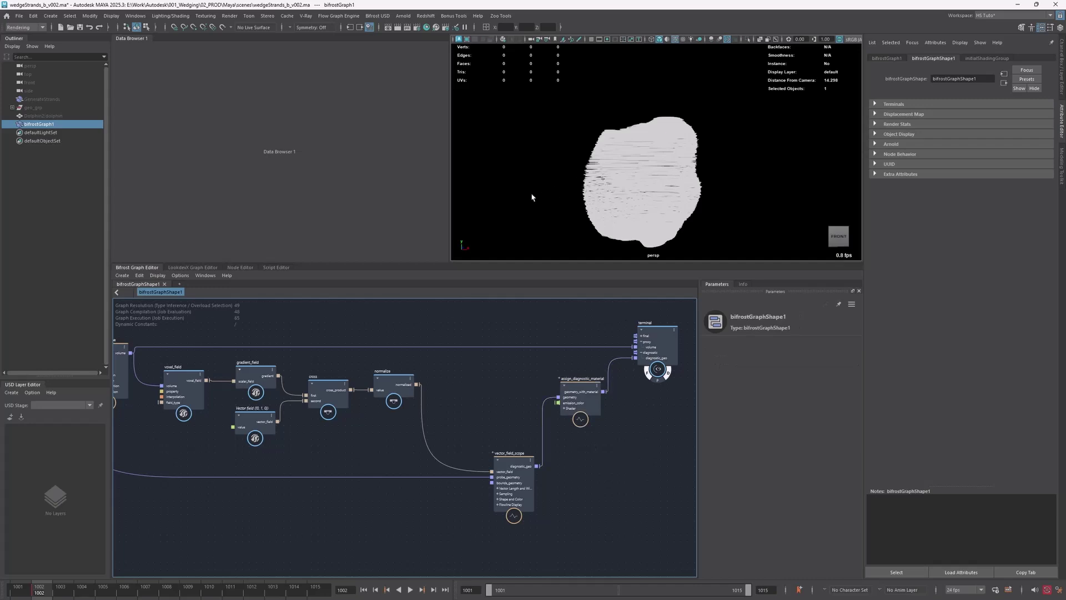
Change the data type of assign_diagnostic_material's emission_color input to accept a property name and set it to point_ratio
right_click(579, 409)
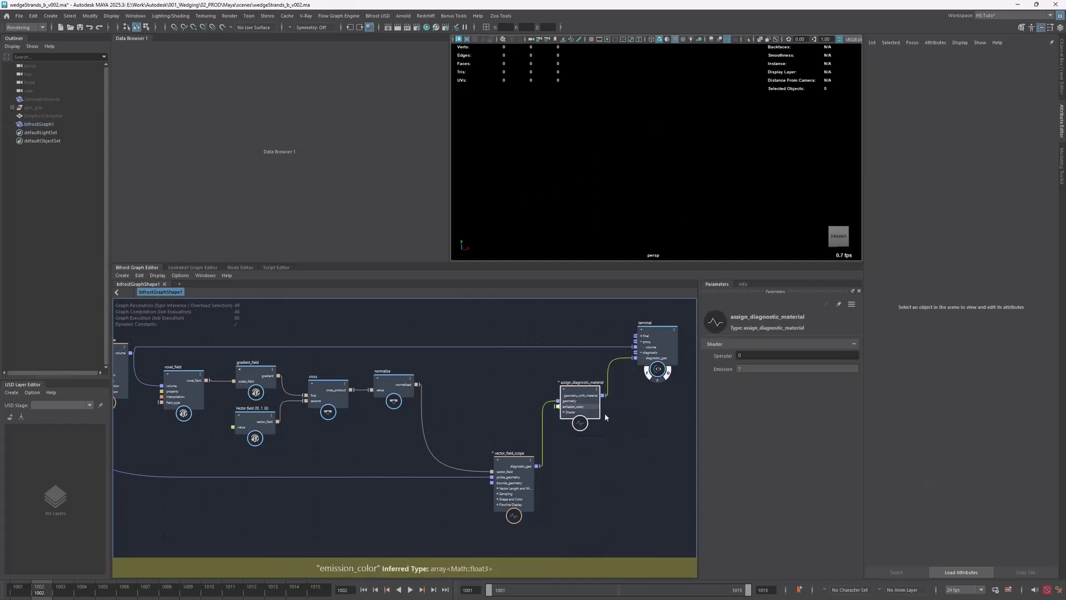
left_click(584, 412)
left_click(473, 313)
left_click(551, 362)
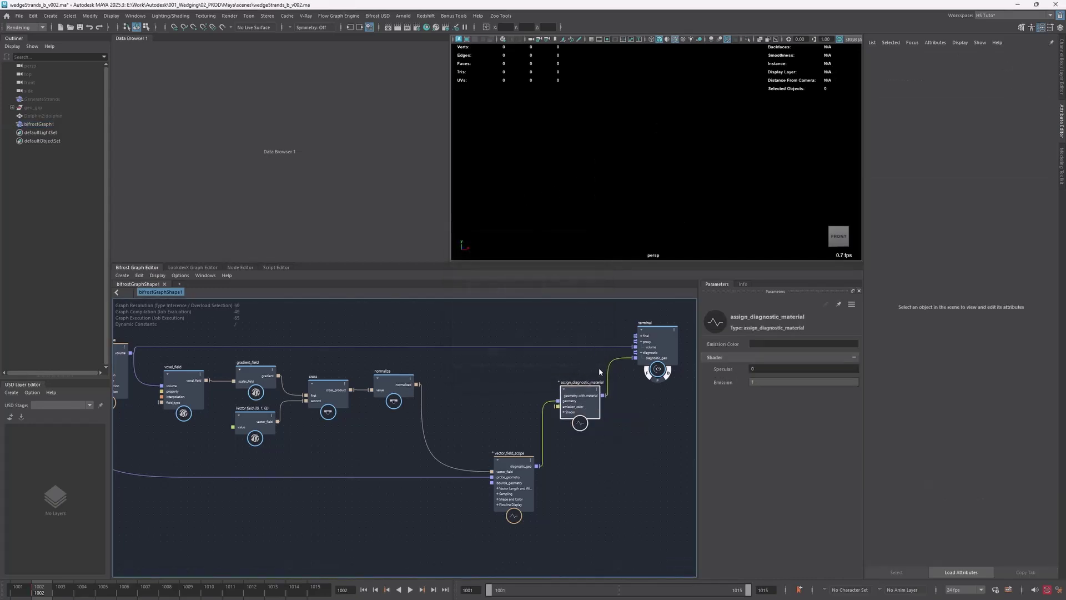
left_click(788, 342)
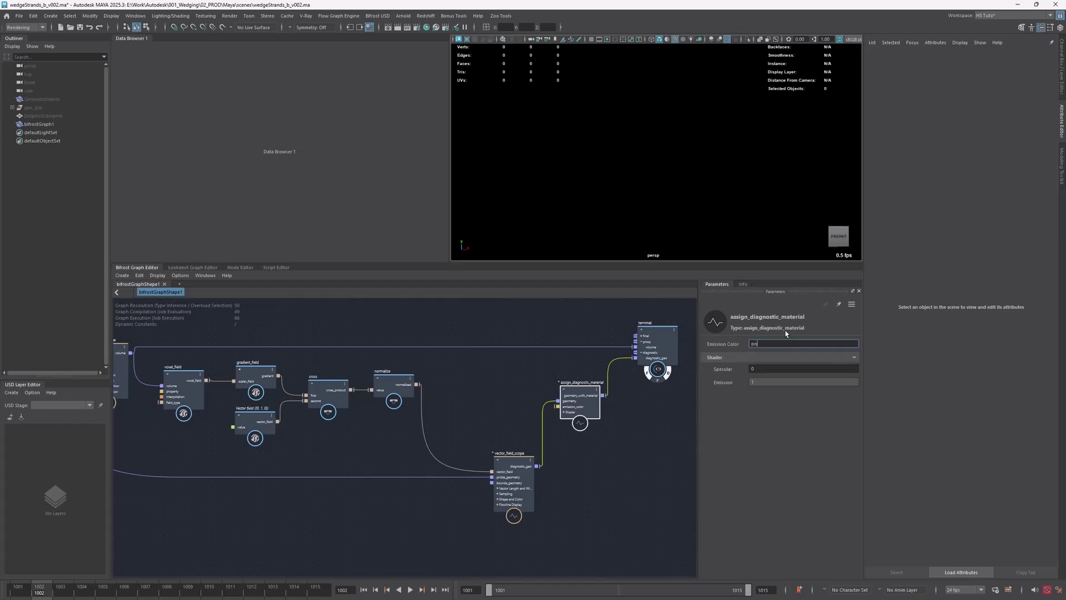
key("Return")
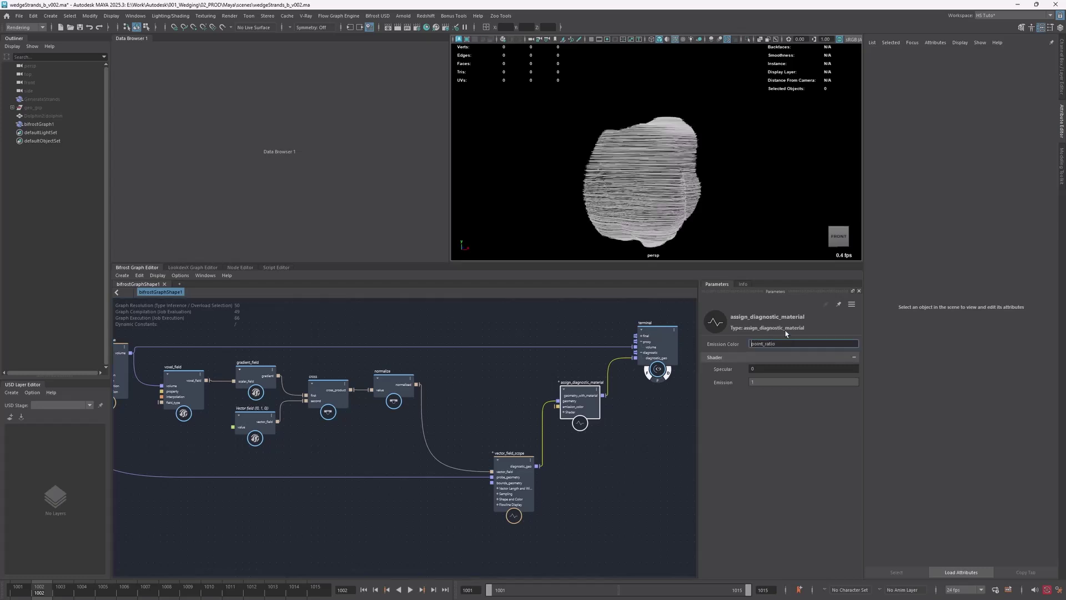
Change the vector_field value to -0.05286, -1, 0 and view the resulting flowlines from another side
left_click_drag(677, 148, 638, 183, "alt")
middle_click_drag(639, 183, 644, 168, "alt")
right_click_drag(644, 169, 694, 165, "alt")
left_click_drag(694, 164, 674, 166, "alt")
right_click_drag(675, 167, 646, 172, "alt")
mouse_move(646, 172)
left_mouse_down("alt")
mouse_move(709, 143)
mouse_move(797, 172)
mouse_move(576, 172)
mouse_move(605, 151)
mouse_move(649, 158)
left_mouse_up("alt")
left_click(471, 392)
left_click(255, 420)
mouse_move(737, 343)
left_mouse_down()
mouse_move(515, 343)
mouse_move(942, 343)
mouse_move(690, 342)
mouse_move(717, 342)
left_mouse_up()
left_click(789, 344)
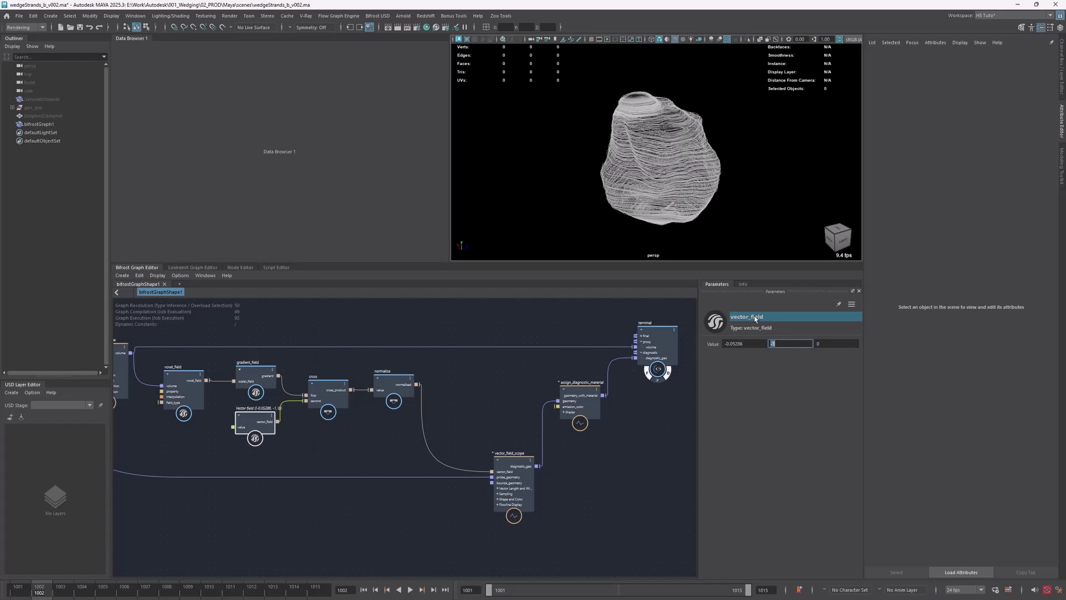
middle_click_drag(337, 428, 388, 427, "alt")
left_click_drag(631, 161, 661, 136, "alt")
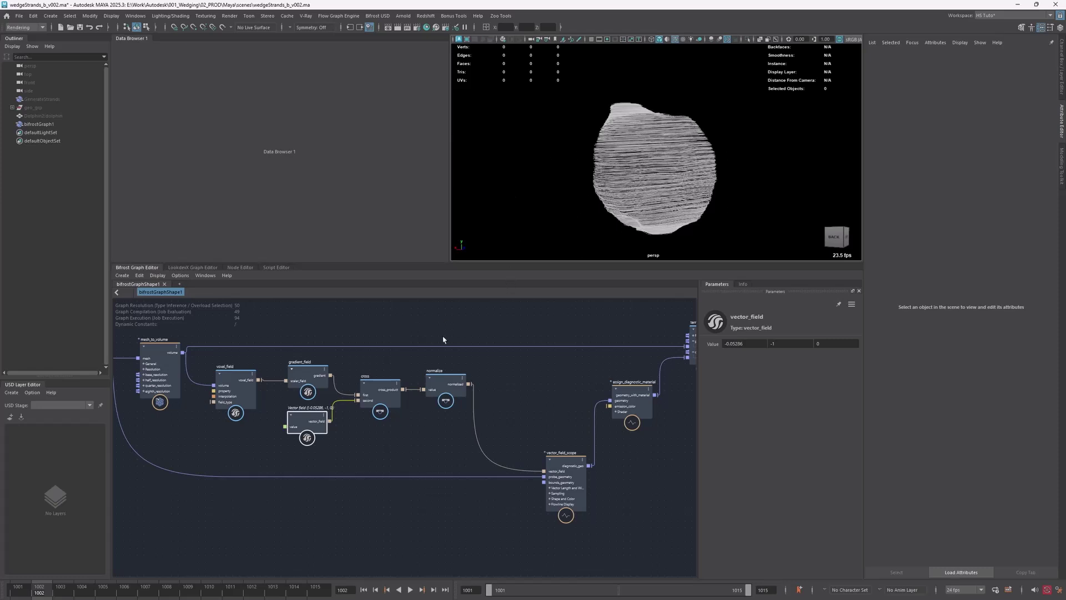
Replace the vector_field node with a new position_field node feeding the second input of cross
left_click(374, 374)
key("Tab")
type("positio")
left_click(369, 430)
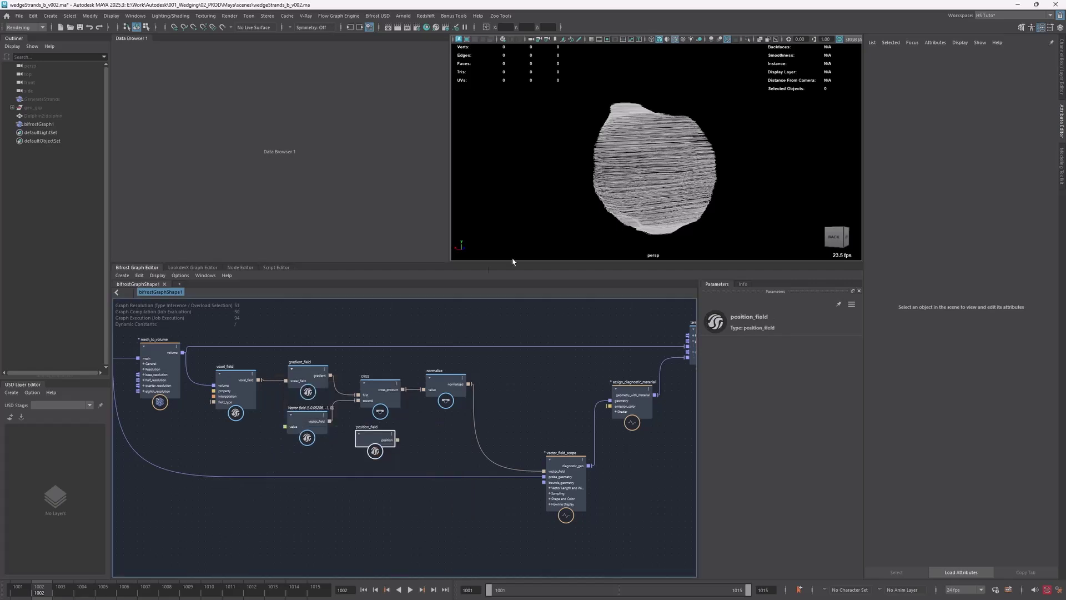
left_click_drag(335, 403, 328, 411)
left_click_drag(312, 420, 269, 432)
left_click_drag(373, 437, 358, 404)
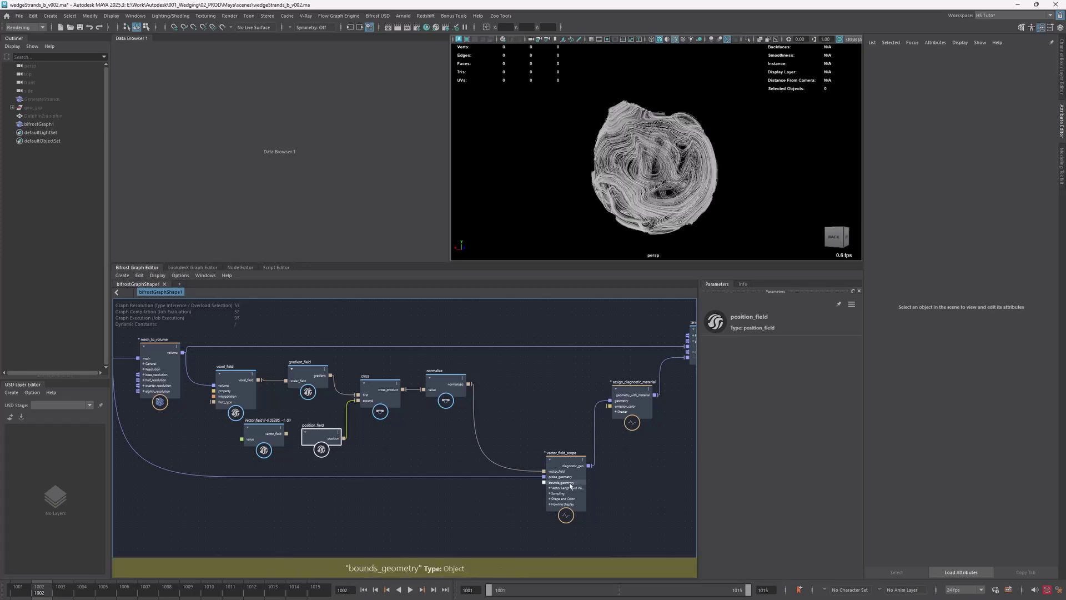
left_click_drag(276, 437, 307, 436)
key("Delete")
left_click(352, 509)
key("Tab")
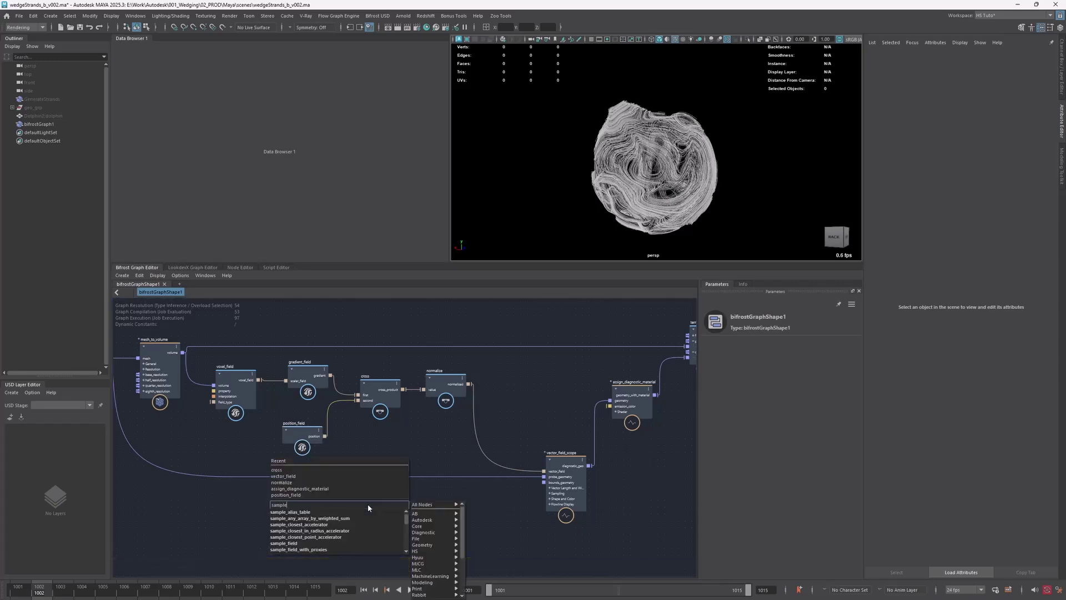
key("Escape")
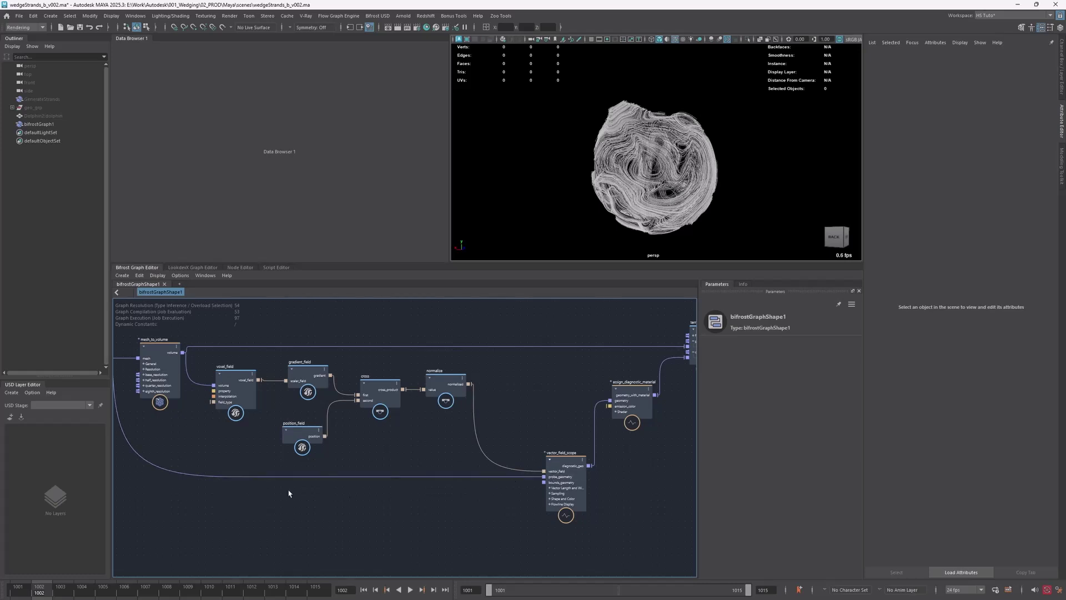
Examine the position_field-driven flowlines in the viewport from several sides
middle_click_drag(224, 457, 326, 454, "alt")
left_click(396, 474)
middle_click_drag(605, 341, 509, 349, "alt")
mouse_move(680, 114)
left_mouse_down("alt")
mouse_move(687, 104)
mouse_move(681, 122)
left_mouse_up("alt")
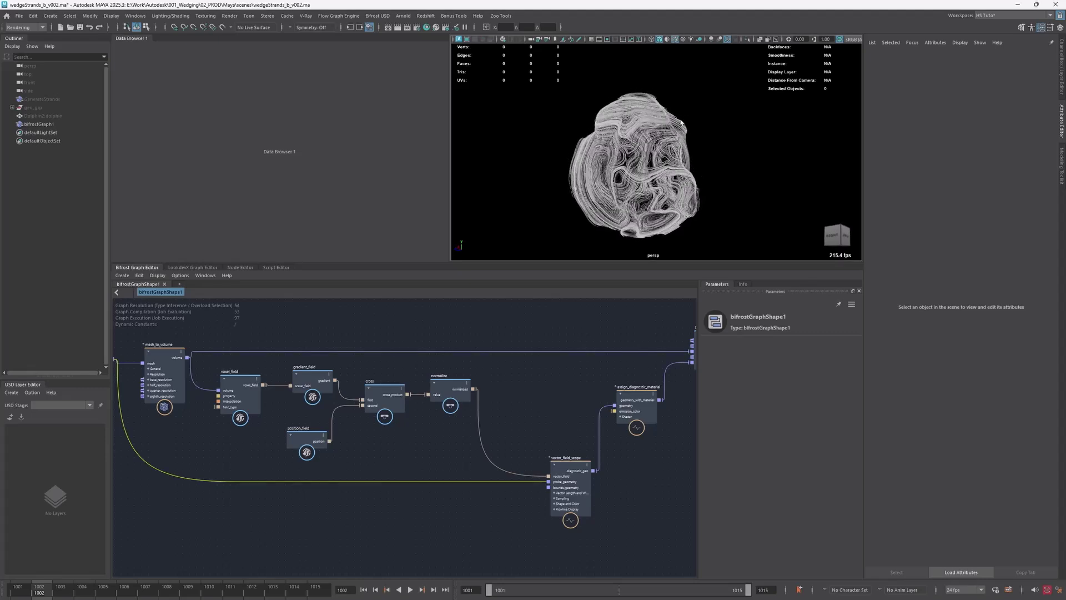
left_click_drag(635, 165, 547, 191, "alt")
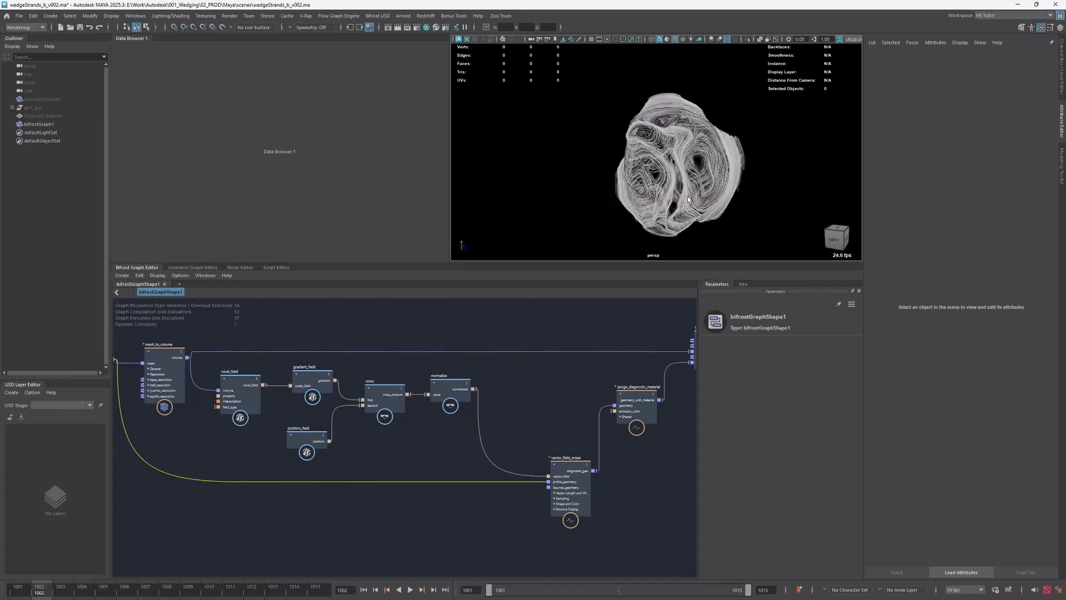
left_click_drag(654, 178, 595, 249, "alt")
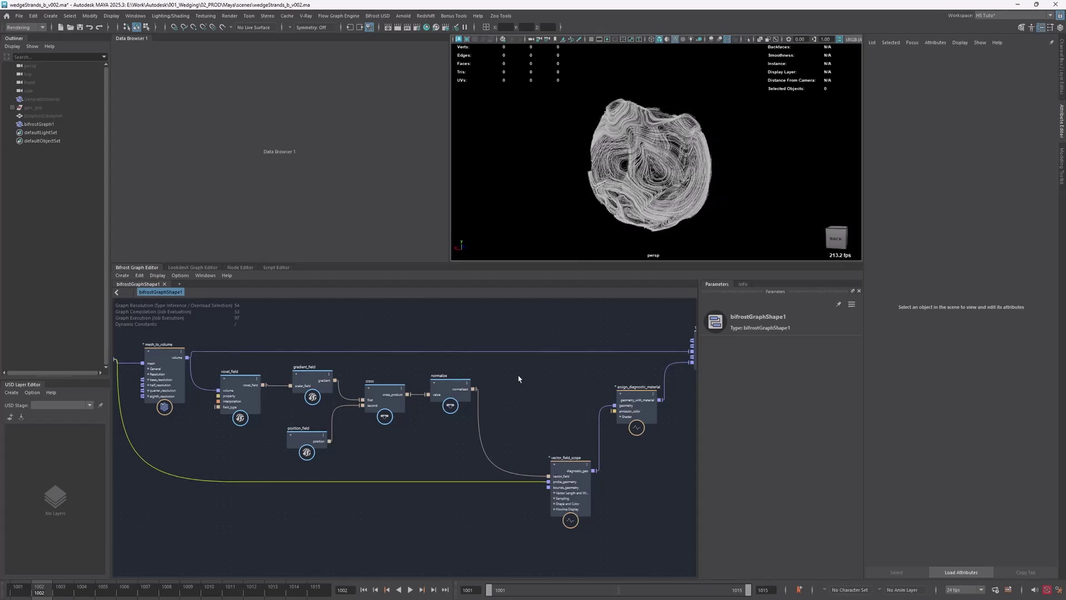
scroll(520, 371, "down", 3)
left_click_drag(605, 183, 628, 197, "alt")
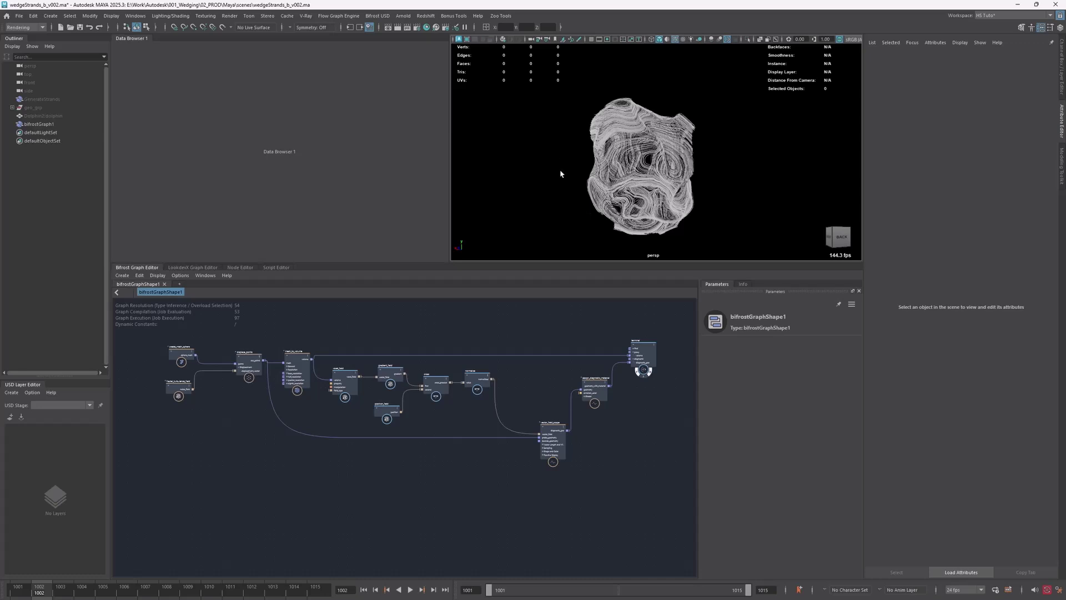
Move assign_diagnostic_material beside vector_field_scope, and shift the sphere, turbulence and displace_points nodes away from mesh_to_volume
left_click_drag(594, 388, 595, 428)
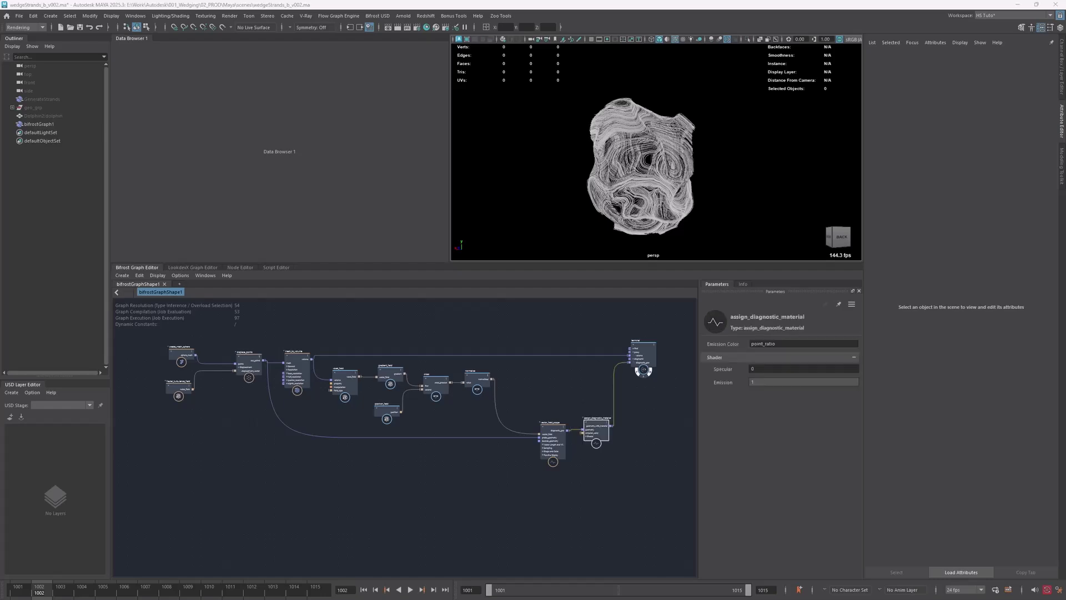
left_click_drag(617, 168, 639, 238, "alt")
left_click(540, 387)
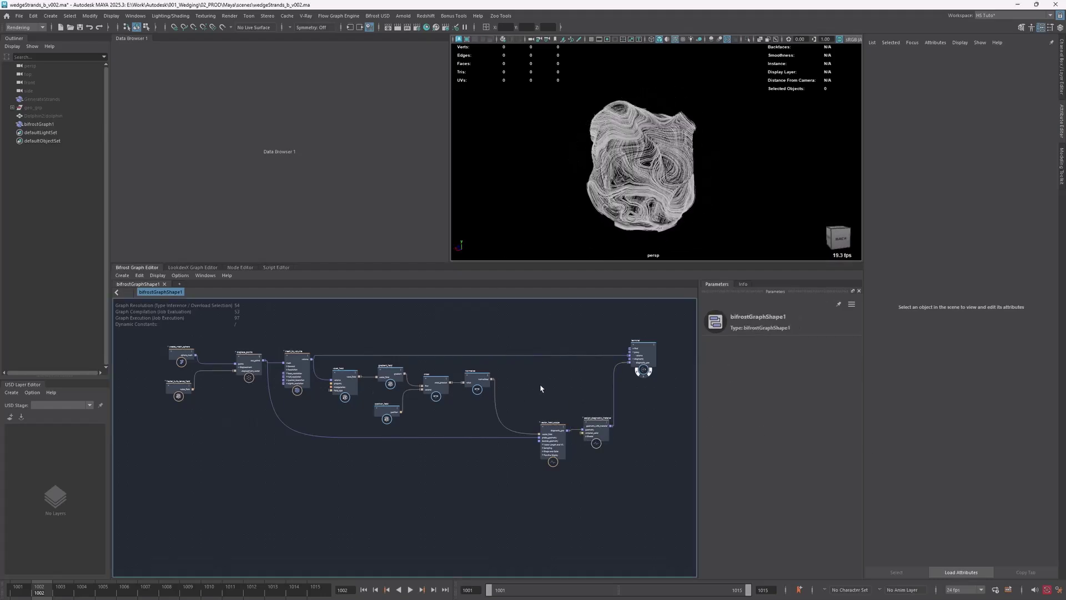
middle_click_drag(540, 388, 625, 385, "alt")
left_click_drag(247, 416, 299, 368)
left_click(402, 416)
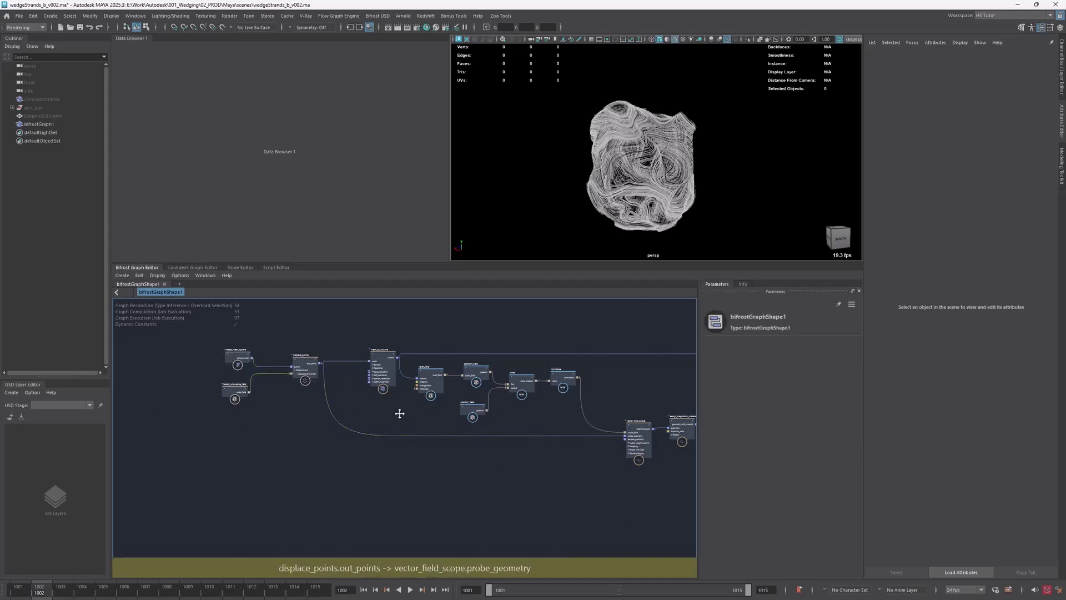
middle_click_drag(402, 417, 339, 407, "alt")
left_click_drag(202, 334, 159, 349)
left_click(159, 352)
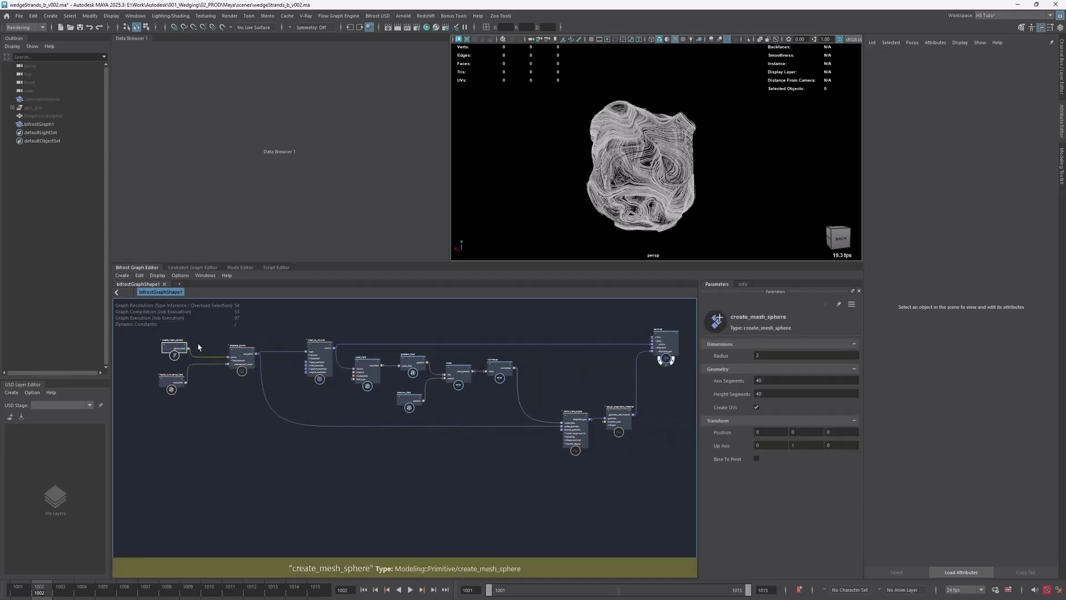
Add a create_mesh_torus node above create_mesh_sphere and connect its torus_mesh output to the points input of displace_points
middle_click_drag(216, 341, 261, 393)
left_click(236, 352)
key("Tab")
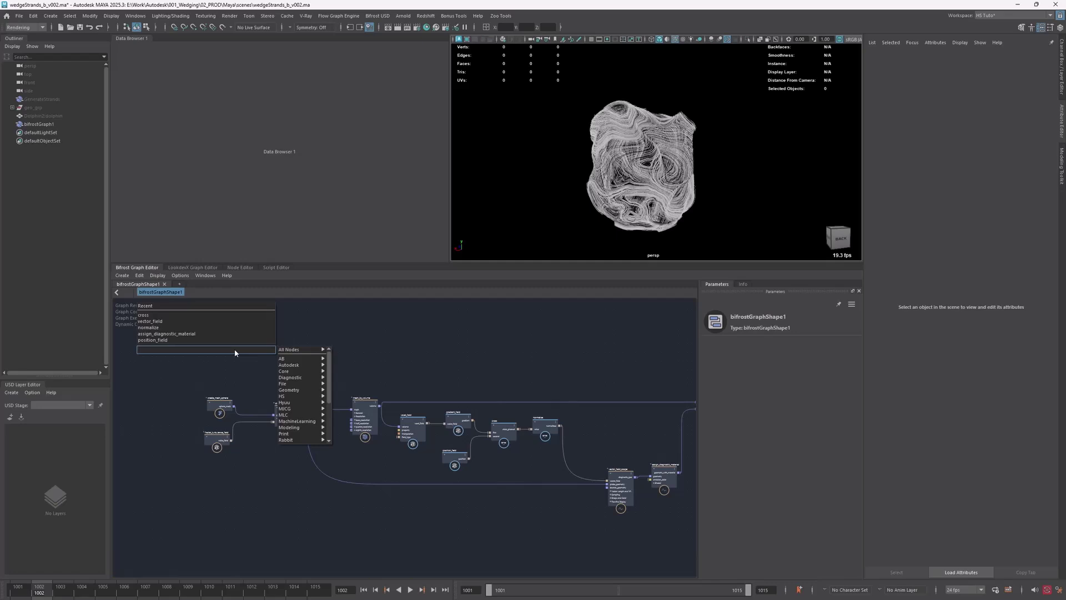
type("mtorus")
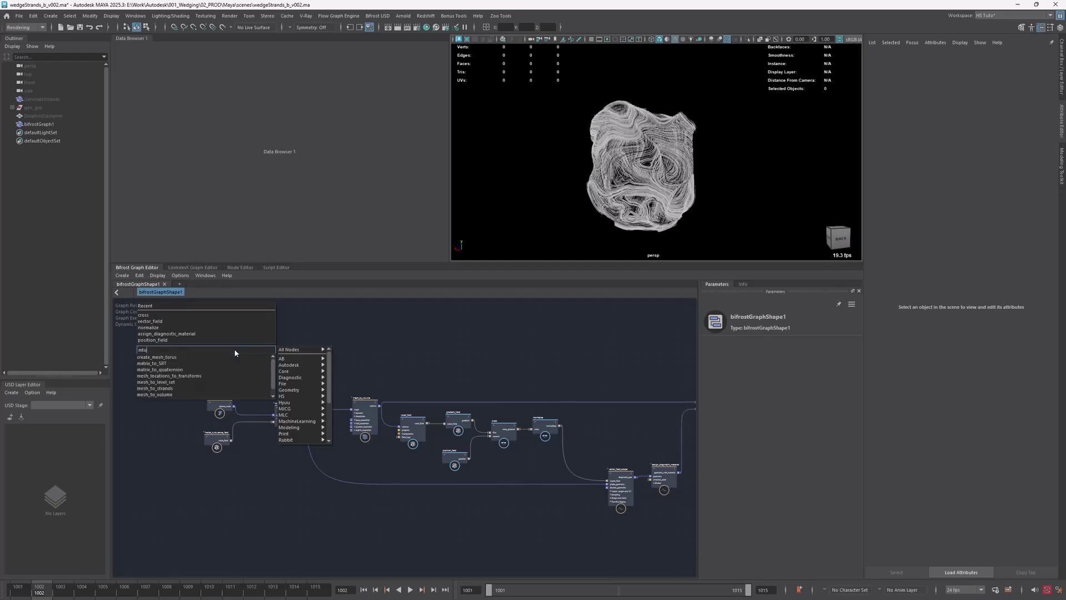
key("Down")
key("Return")
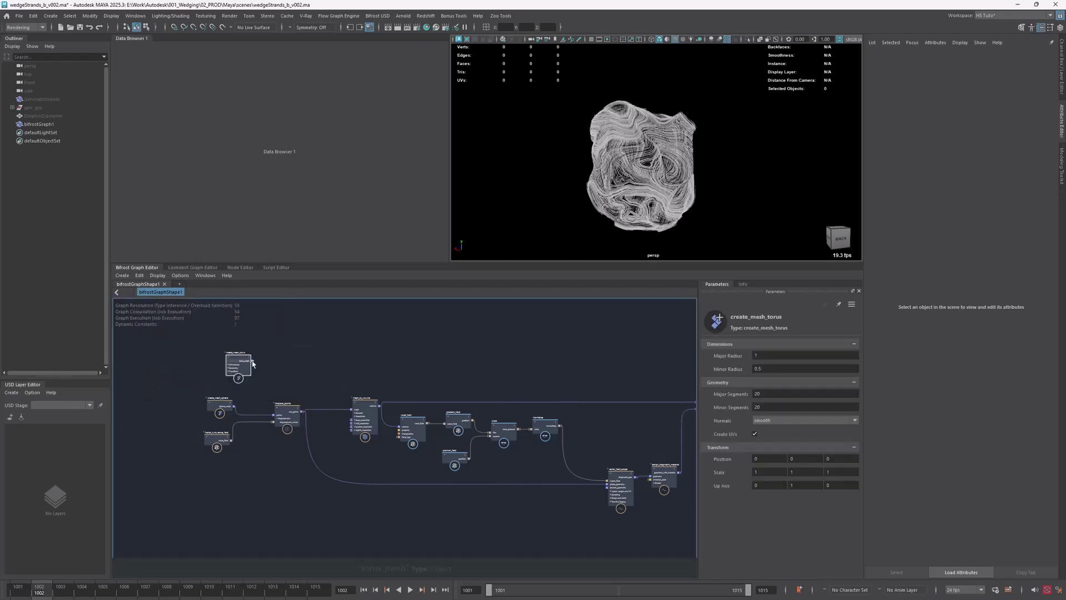
left_click_drag(250, 371, 236, 371)
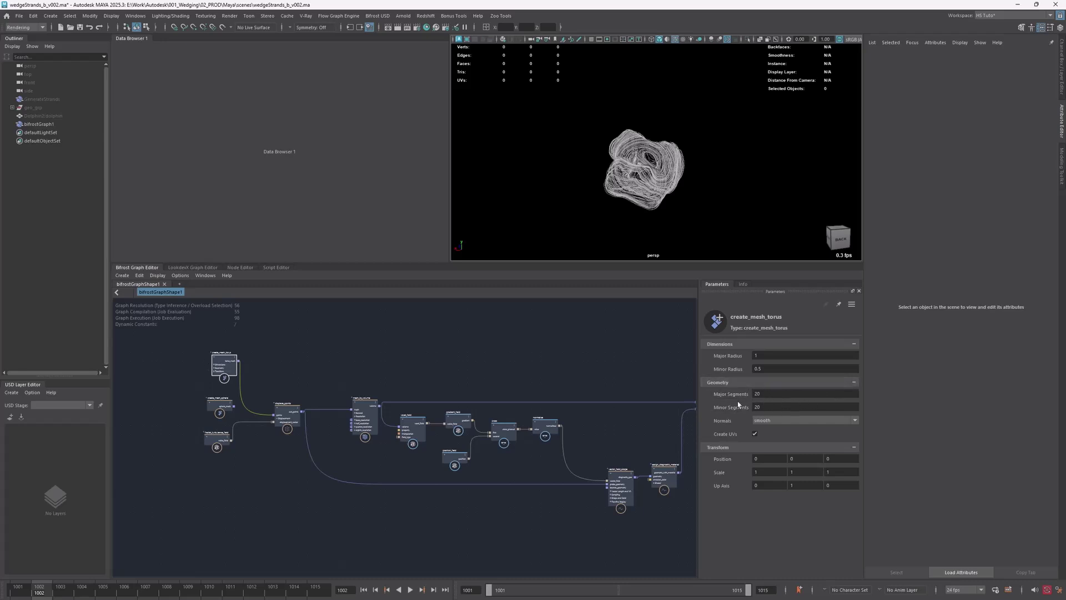
Show the point_component count of the displace_points input mesh in Data Browser 1, and reconnect create_mesh_sphere to that input for comparison
right_click(241, 387)
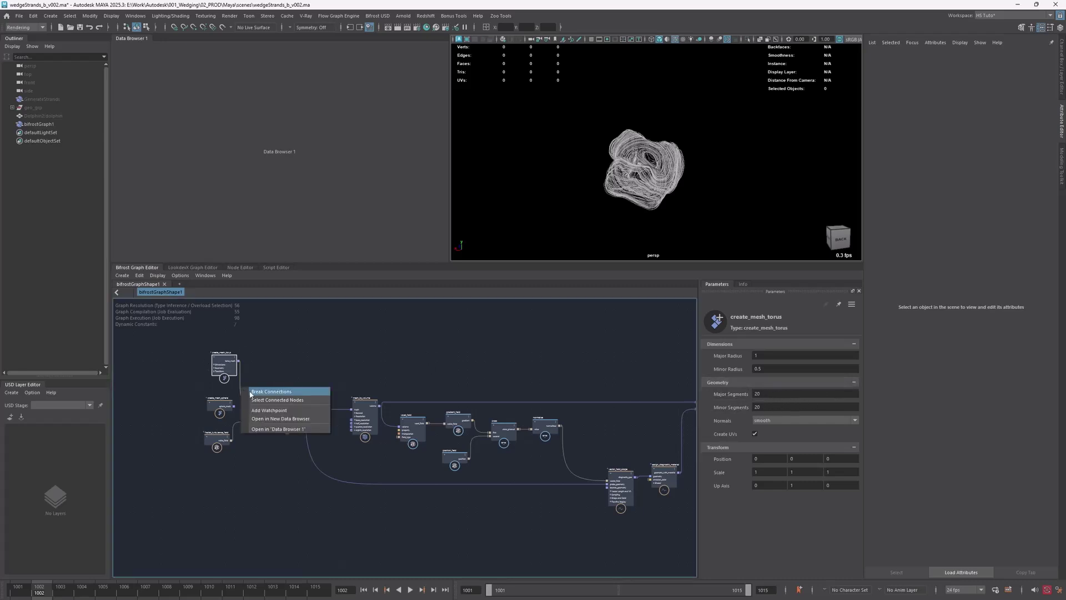
left_click(272, 428)
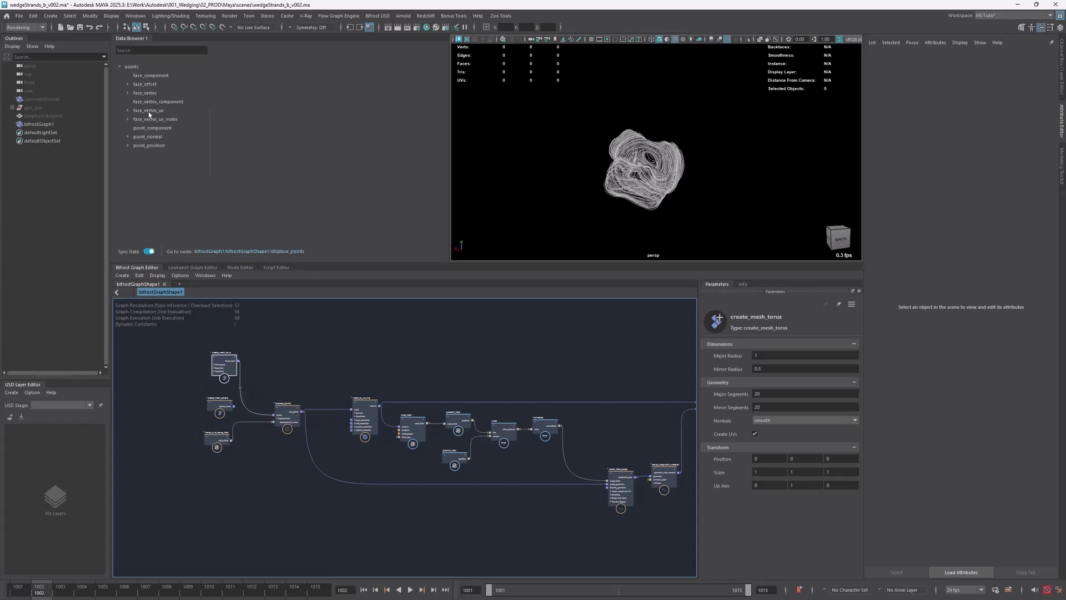
left_click(151, 127)
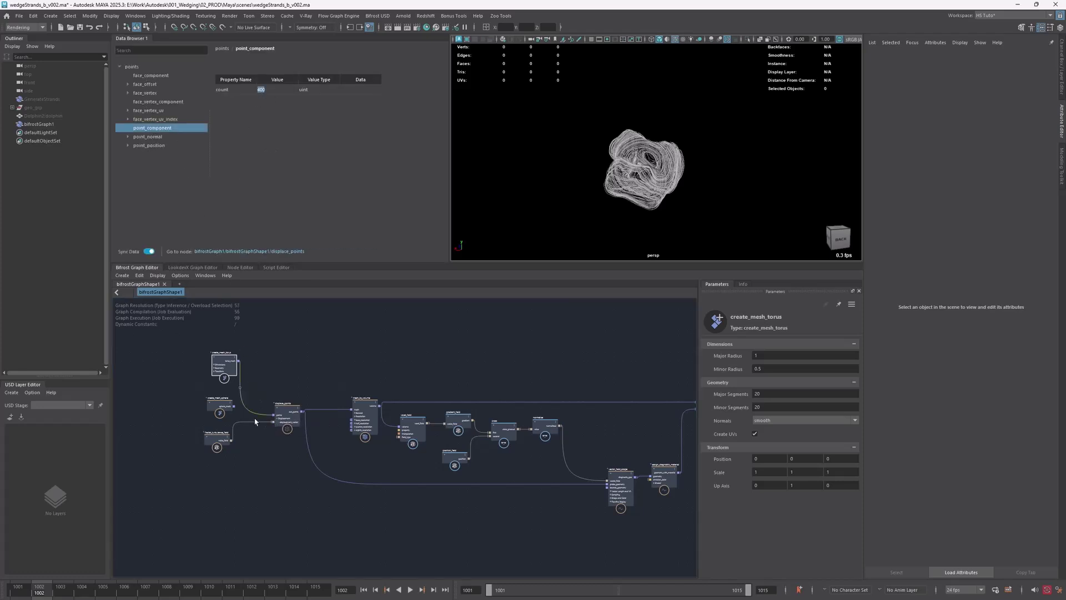
left_click_drag(234, 406, 274, 415)
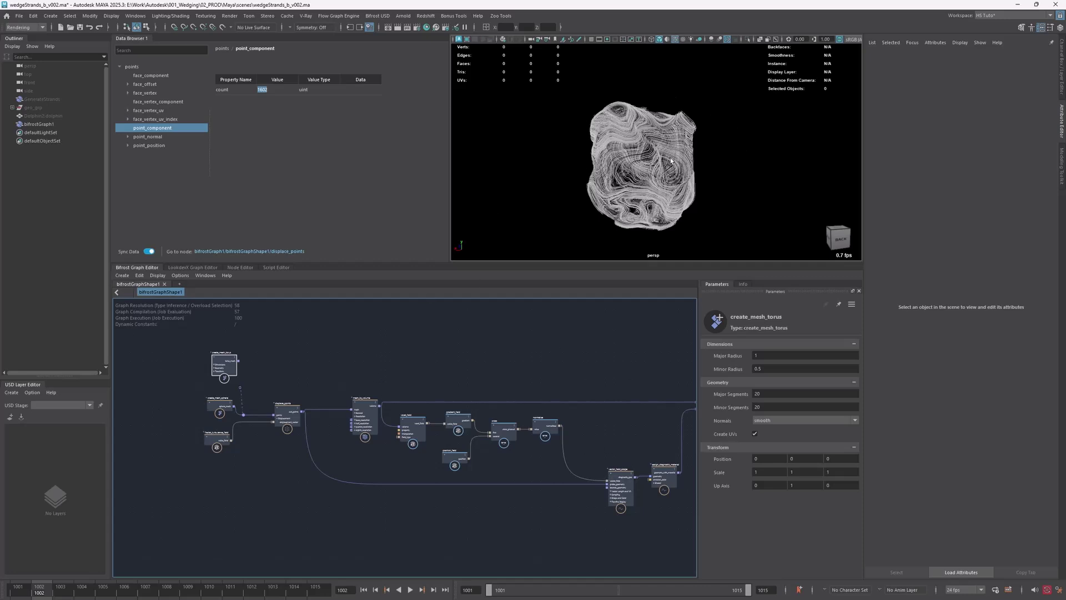
Add a scatter_points node below position_field in the graph
middle_click_drag(428, 492, 425, 472, "alt")
right_click_drag(425, 472, 472, 479, "alt")
left_click(446, 484)
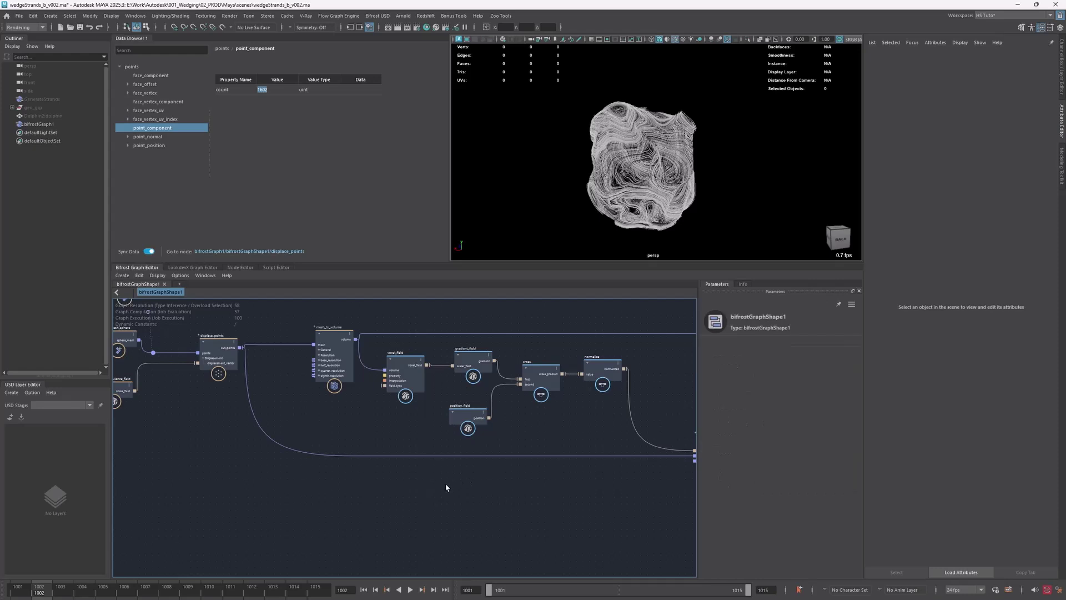
key("Tab")
type("sc")
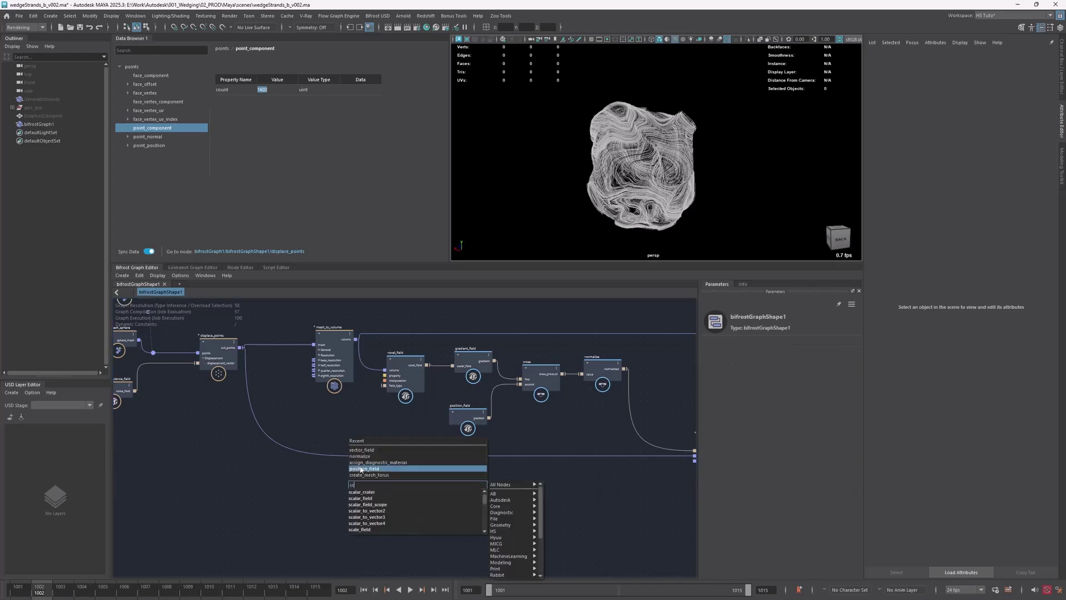
type("at")
key("Down")
key("Down")
key("Down")
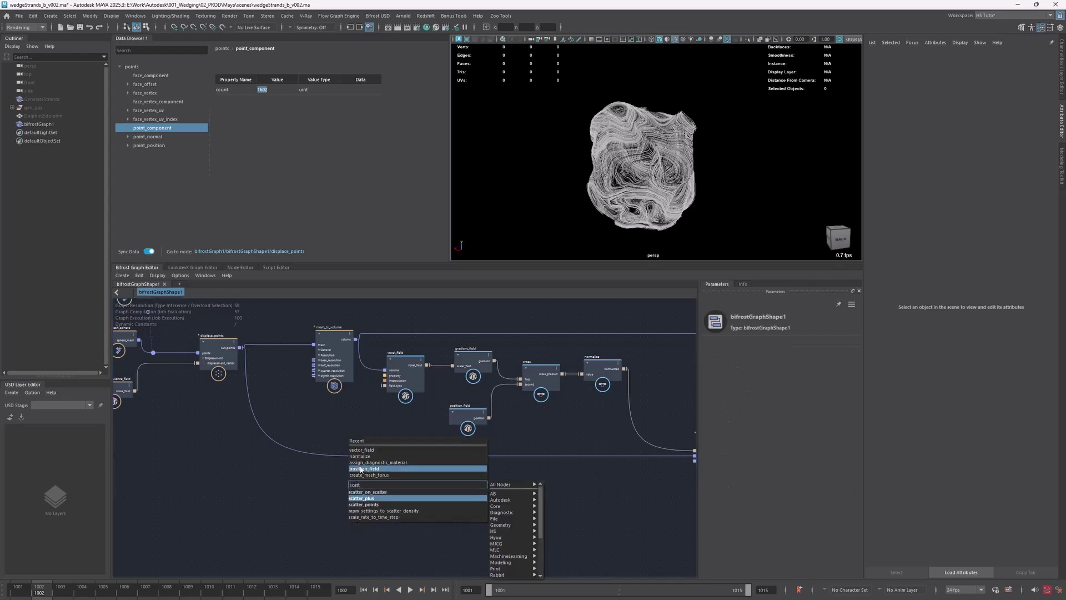
key("Return")
Insert scatter_points into the connection from displace_points to the probe_geometry input of vector_field_scope
left_click_drag(447, 509, 458, 466)
left_click(487, 476)
left_click(503, 480)
left_click(498, 479)
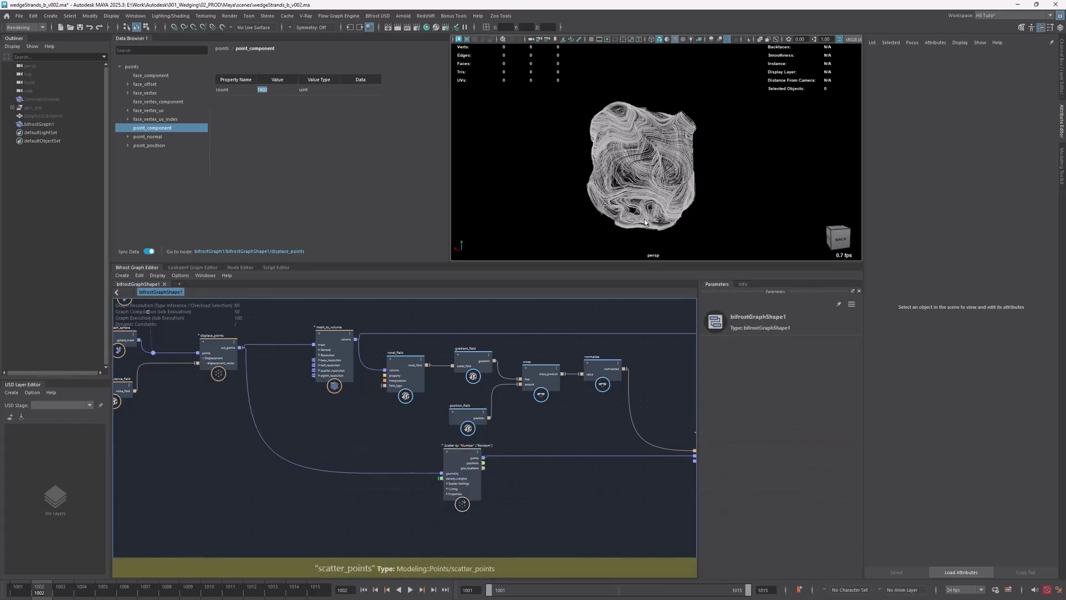
left_click_drag(469, 459, 450, 456)
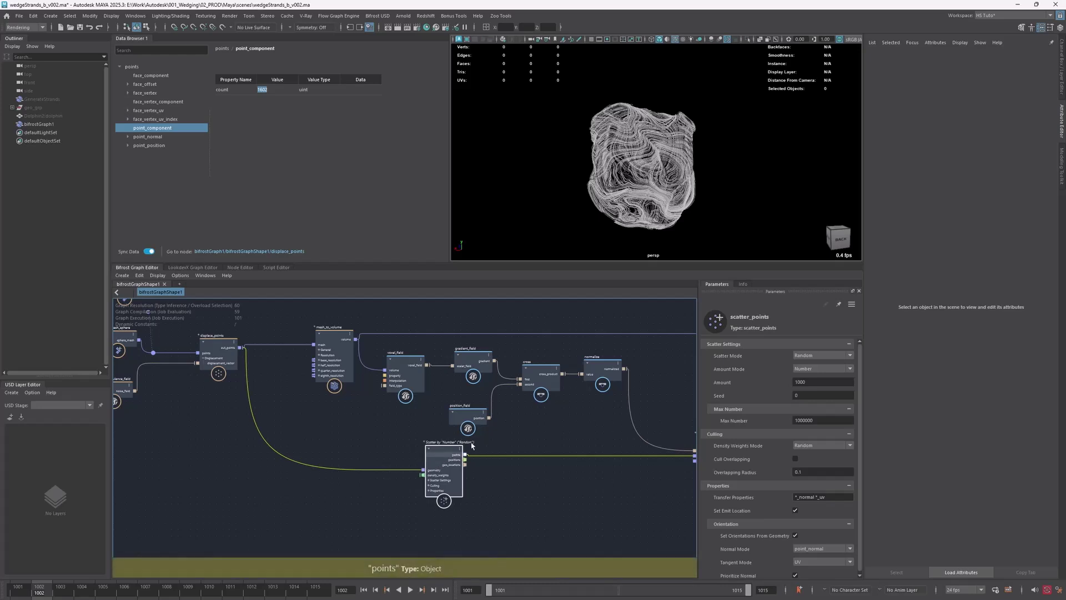
Try scatter_points Amount values of 5000 and 50000 and view the flowline density
middle_click_drag(226, 337, 297, 381, "alt")
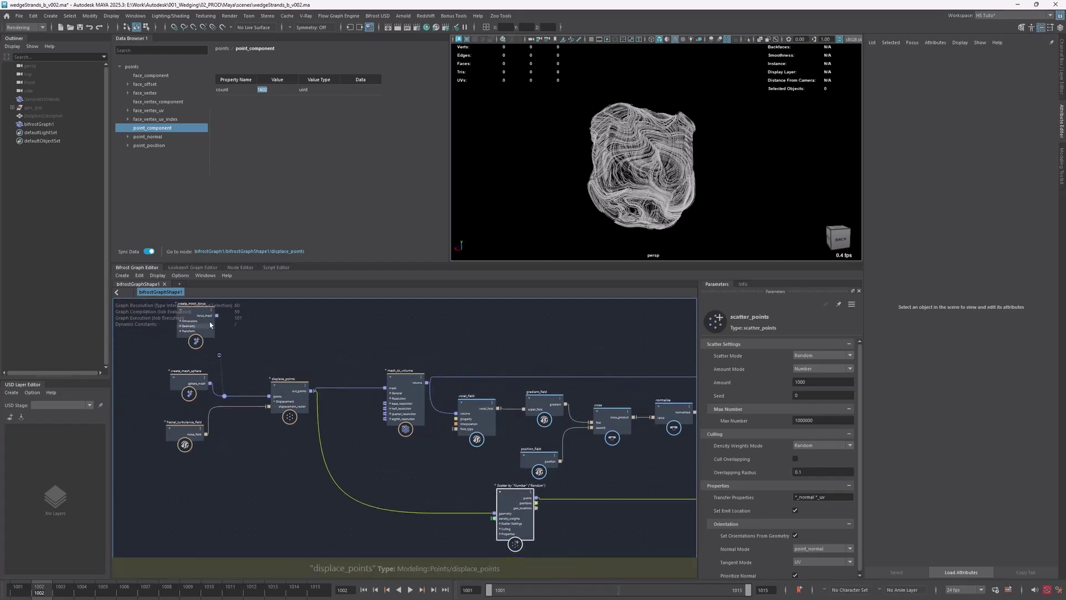
middle_click_drag(558, 493, 493, 488)
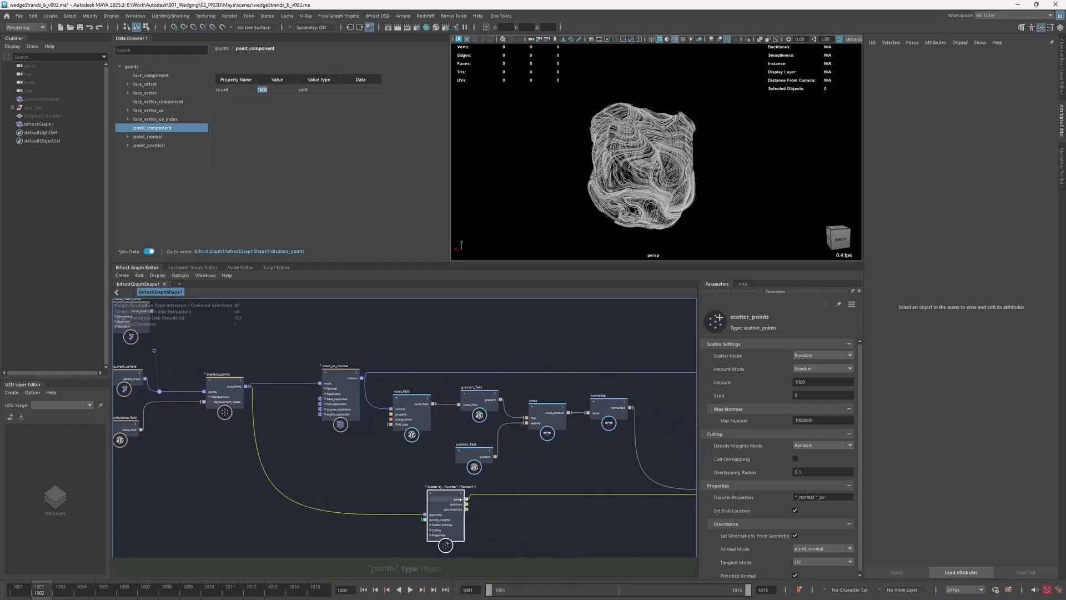
double_click(818, 381)
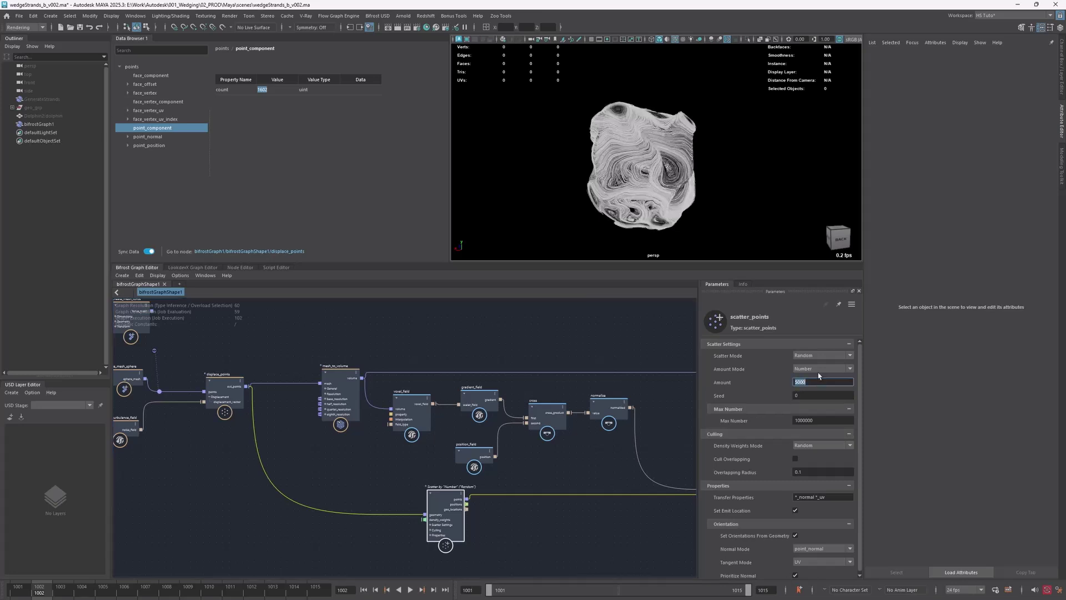
key("Return")
key("5")
double_click(796, 383)
left_click_drag(798, 383, 739, 372)
left_click_drag(648, 184, 717, 168, "alt")
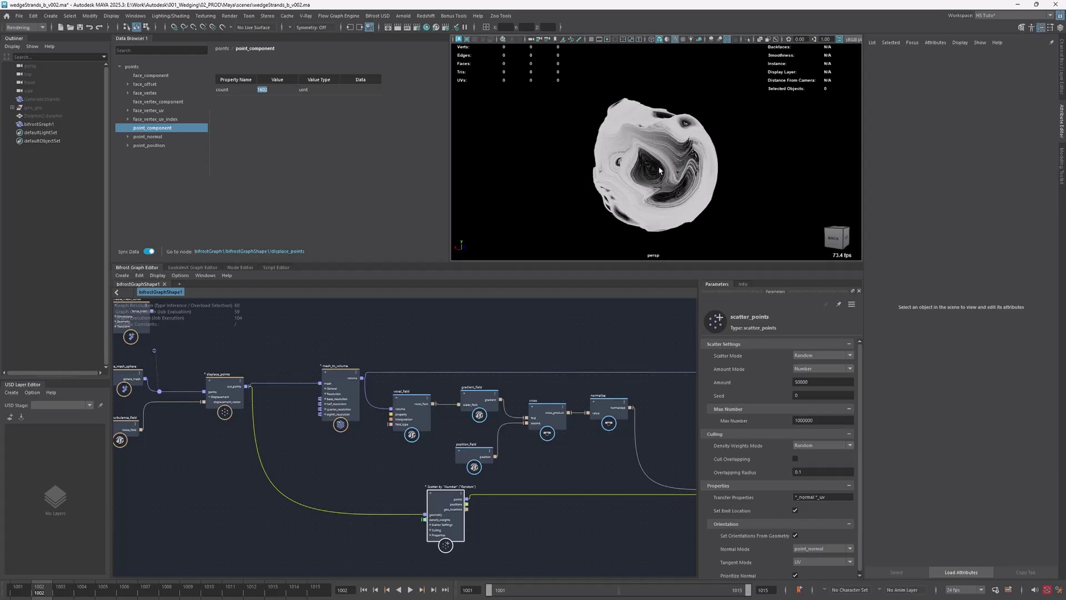
Set the scatter_points Amount to 10000
left_click(797, 383)
key("Return")
left_click_drag(634, 115, 762, 141, "alt")
Try create_mesh_torus as the points input of displace_points instead of the sphere, and view the flowlines
middle_click_drag(212, 339, 302, 376, "alt")
left_click_drag(242, 347, 294, 428)
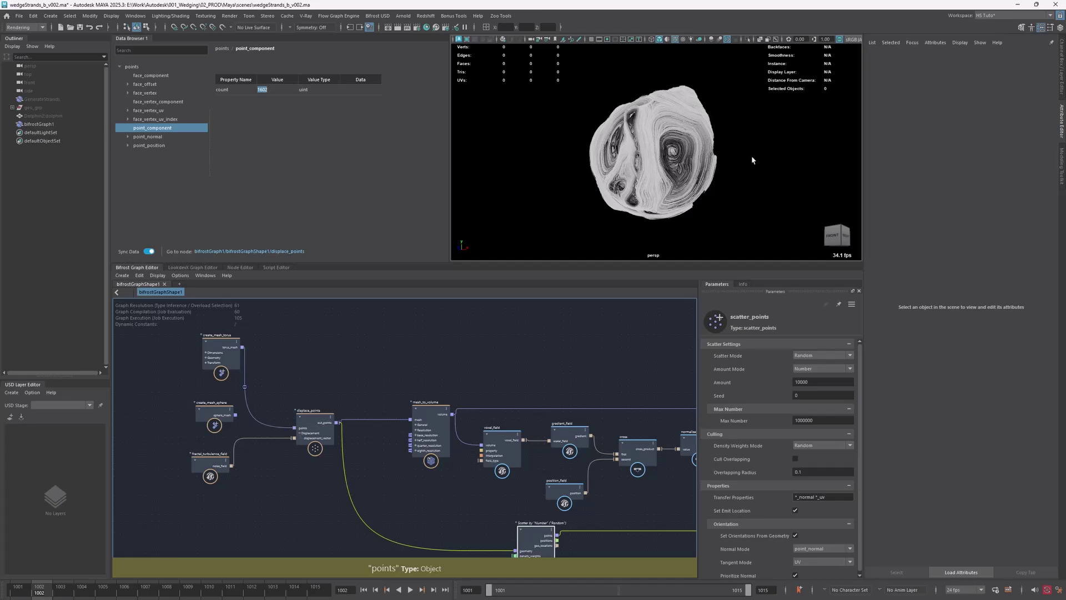
left_click_drag(647, 156, 571, 169, "alt")
middle_click_drag(690, 197, 620, 205, "alt")
left_click_drag(621, 204, 610, 168, "alt")
Collapse the scatter_points node so that only its connected ports show
left_click_drag(539, 541, 544, 541)
key("2")
scroll(544, 143, "up", 5)
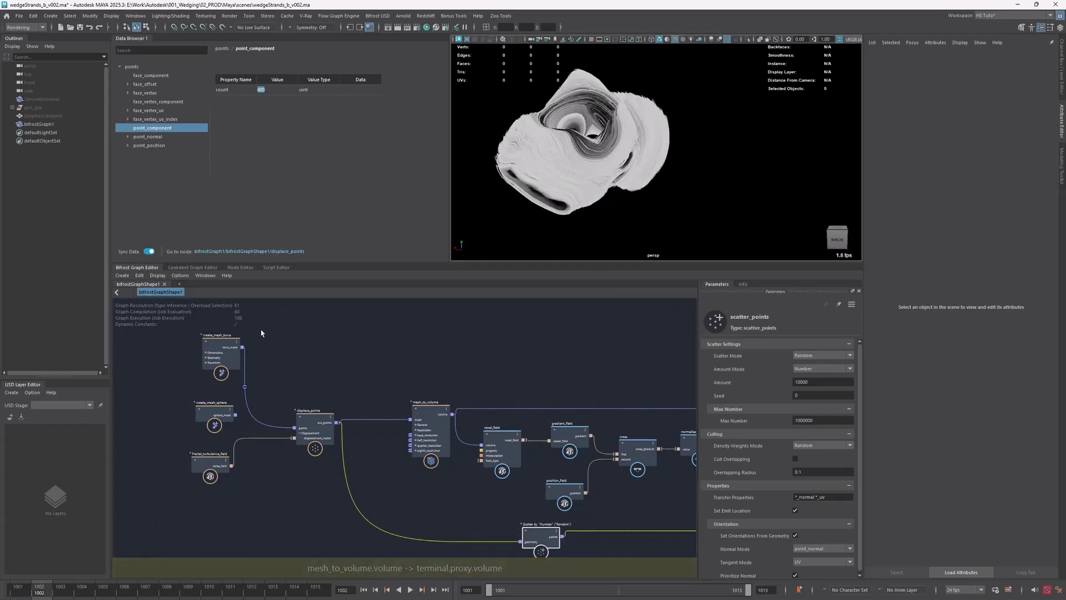
Reconnect create_mesh_sphere to the points input of displace_points, and move mesh_to_volume closer to displace_points
left_click_drag(235, 415, 299, 429)
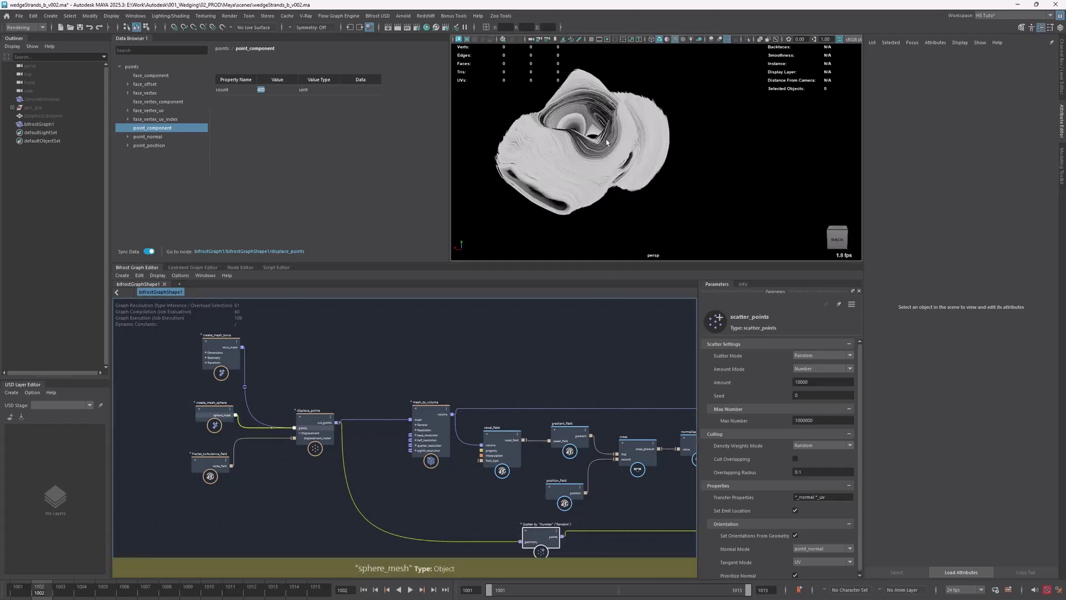
left_click_drag(604, 166, 694, 156, "alt")
middle_click_drag(694, 159, 750, 157, "alt")
mouse_move(750, 157)
right_mouse_down("alt")
mouse_move(906, 131)
mouse_move(745, 142)
right_mouse_up("alt")
left_click_drag(744, 143, 716, 138, "alt")
right_click_drag(716, 139, 386, 219, "alt")
left_click_drag(438, 407, 415, 408)
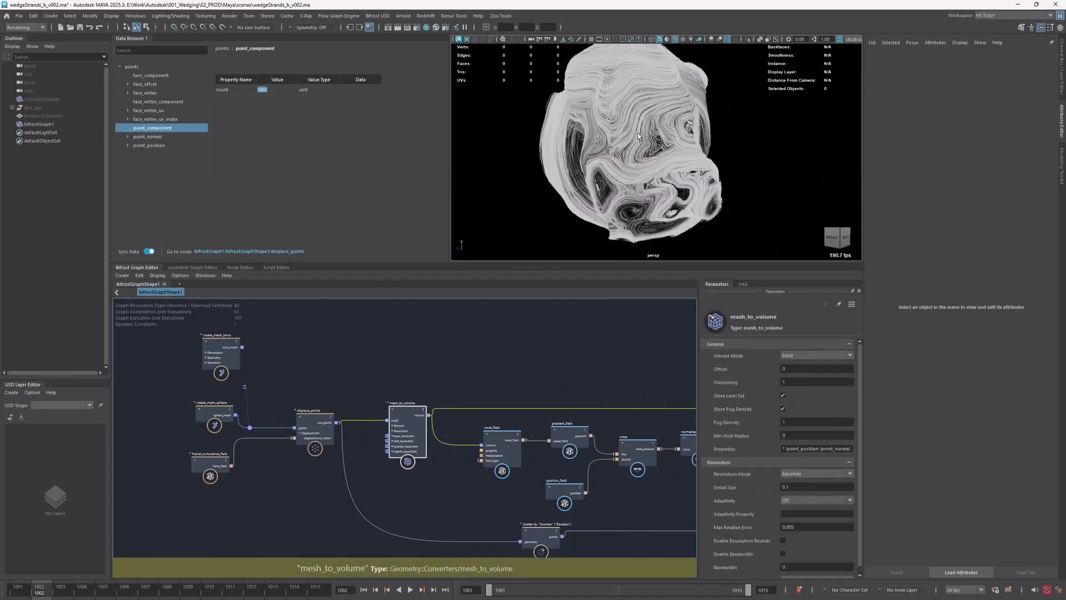
Try the volume output of mesh_to_volume as the geometry input of scatter_points, and inspect the resulting flowlines up close
middle_click_drag(470, 391, 409, 343)
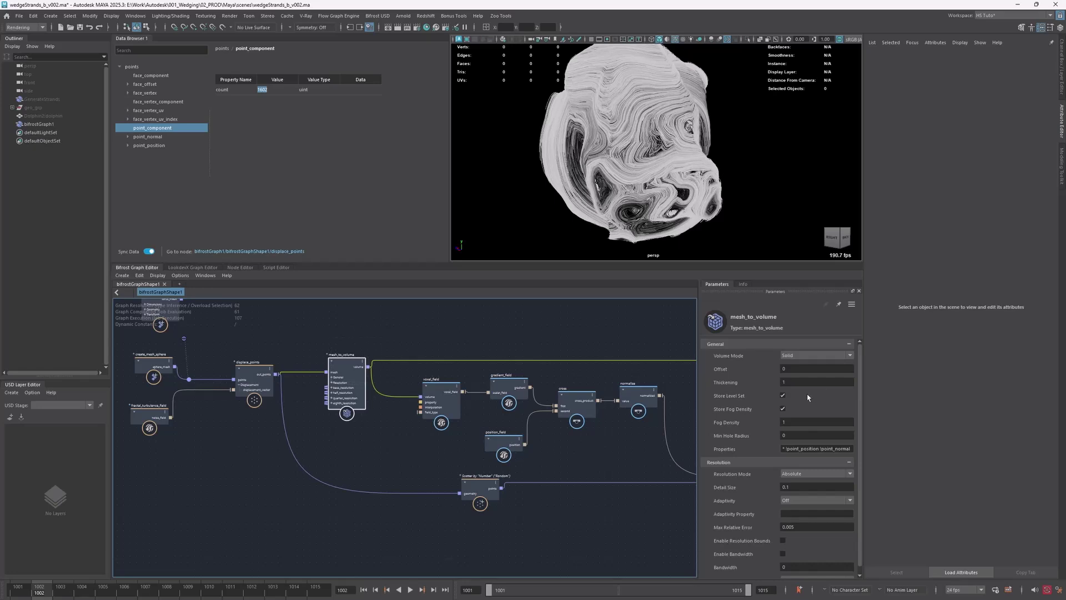
left_click_drag(368, 367, 460, 493)
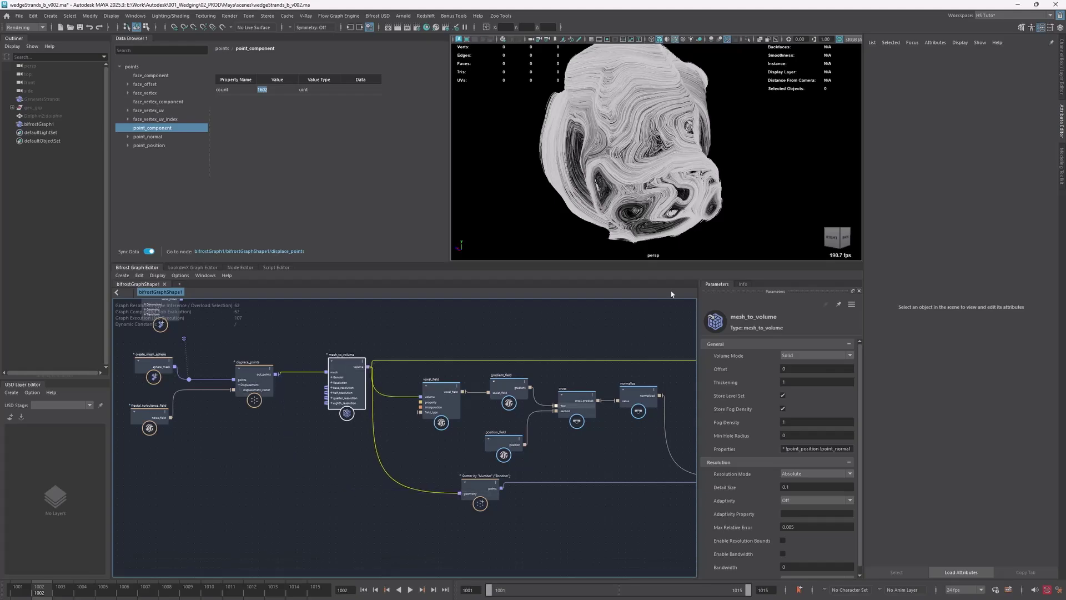
left_click_drag(582, 157, 531, 157, "alt")
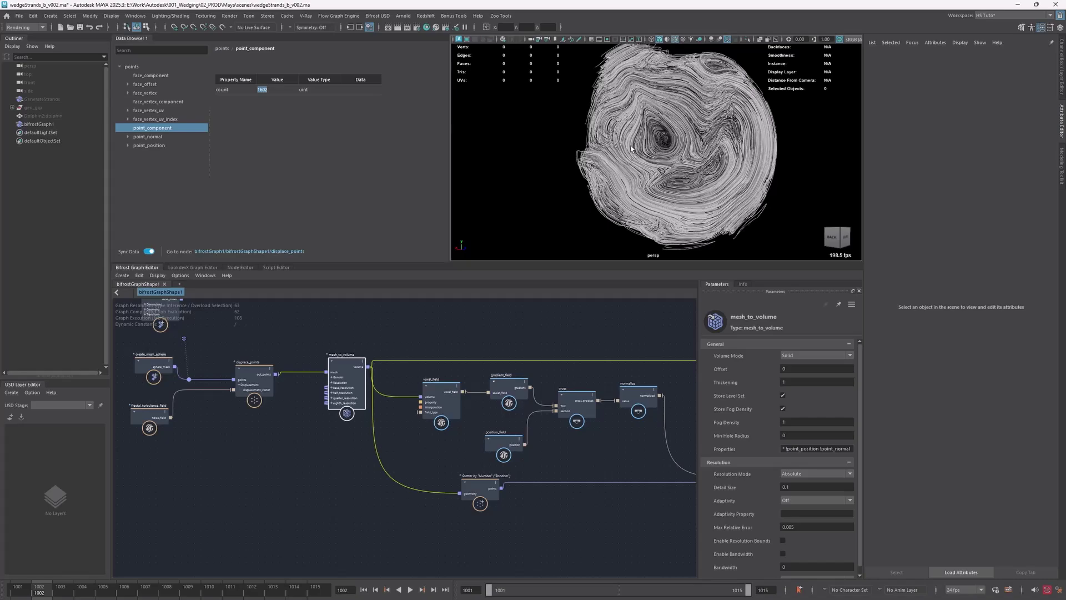
scroll(629, 156, "up", 10)
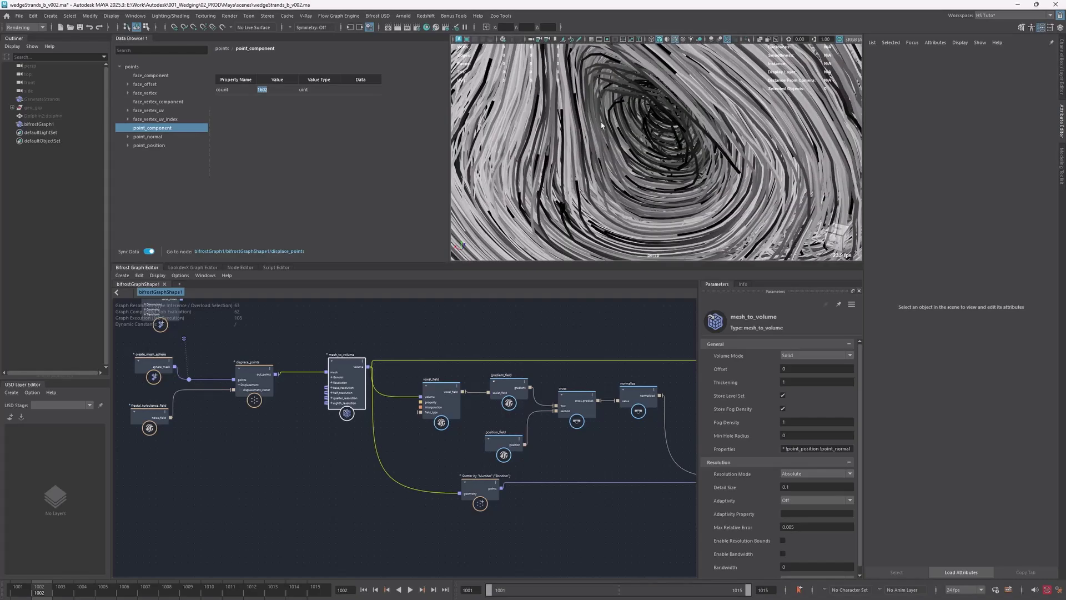
scroll(601, 125, "up", 10)
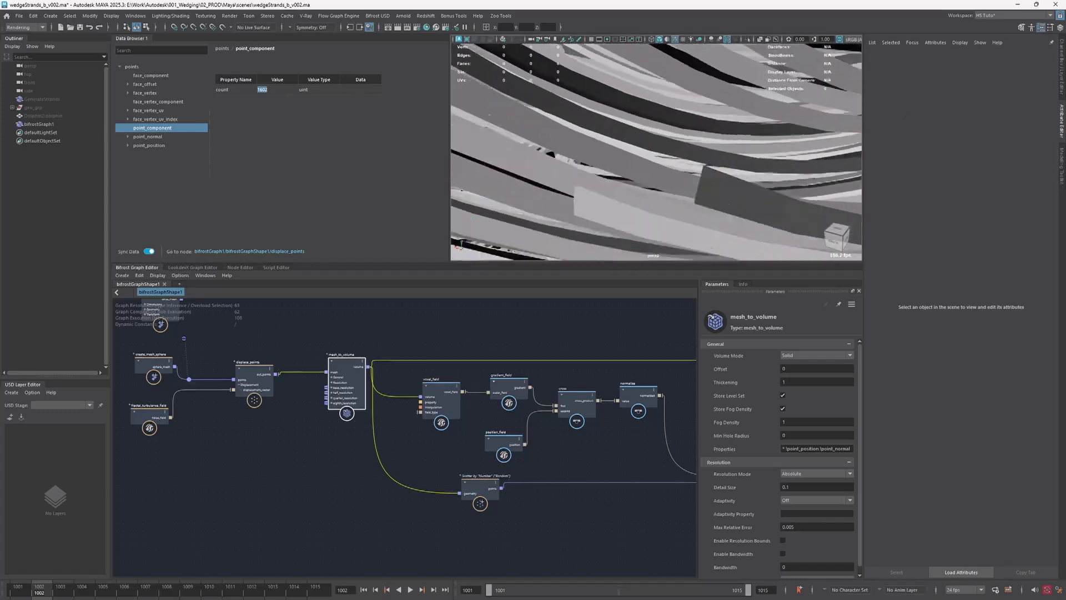
right_click_drag(729, 203, 344, 145, "alt")
mouse_move(610, 116)
left_mouse_down("alt")
mouse_move(850, 123)
mouse_move(698, 112)
mouse_move(625, 119)
left_mouse_up("alt")
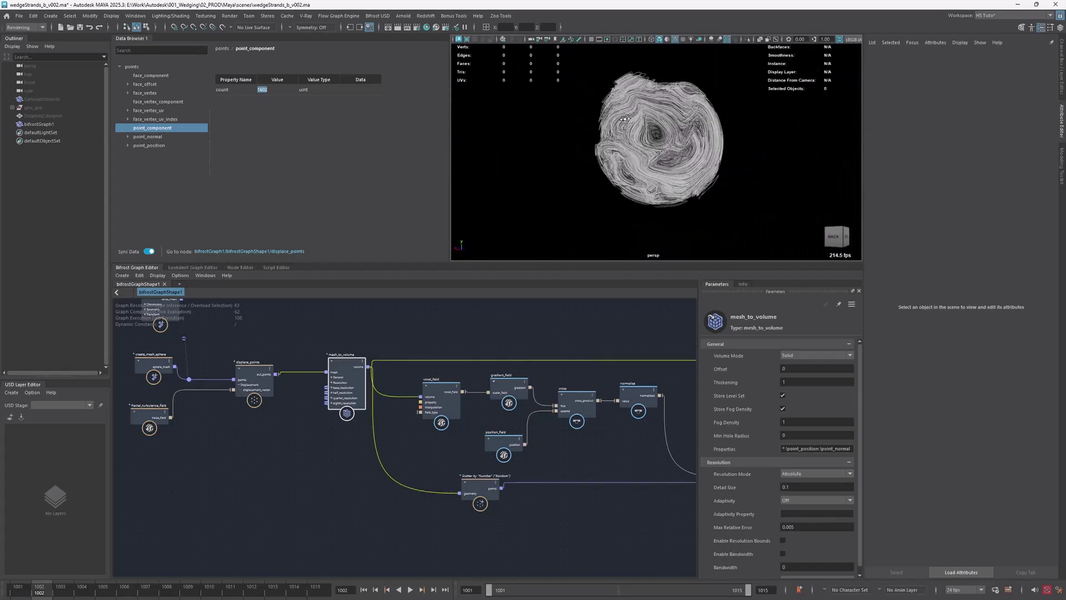
Reconnect out_points of displace_points to the geometry input of scatter_points
left_click(403, 424)
left_click_drag(277, 374, 461, 493)
left_click_drag(631, 145, 670, 156, "alt")
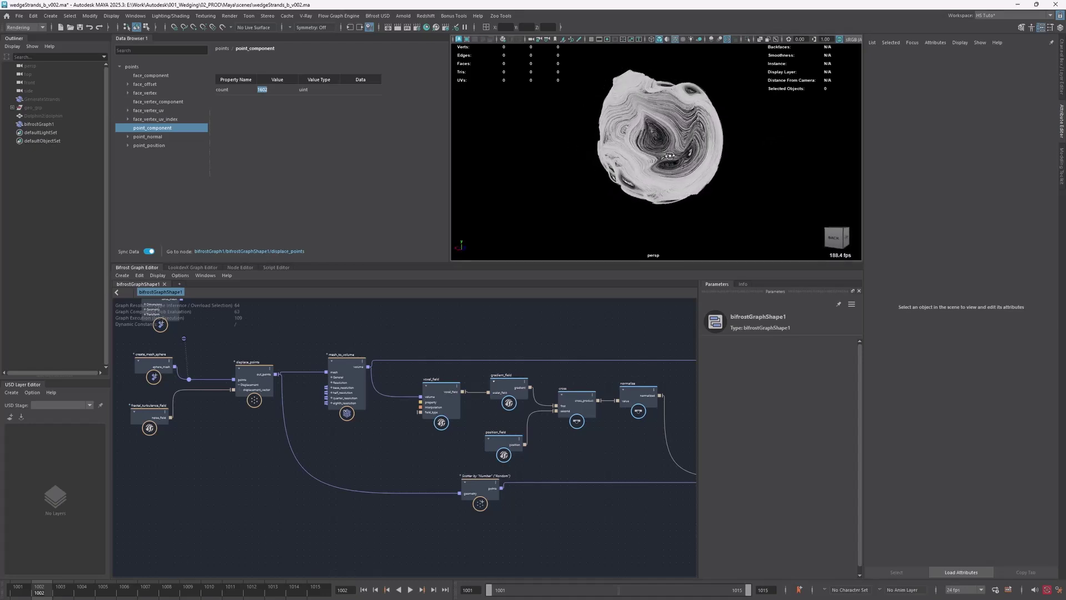
Collapse mesh_to_volume to its connected ports, and move the scatter_points node lower in the graph, away from the field nodes
middle_click_drag(585, 440, 456, 414)
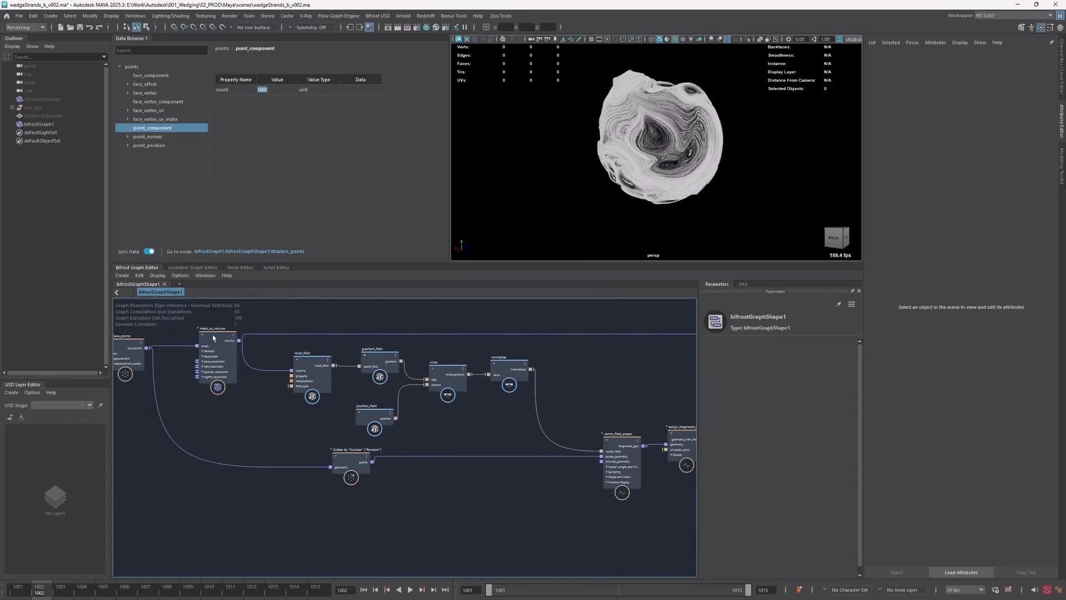
left_click(213, 345)
key("2")
left_click_drag(212, 346, 205, 346)
left_click(267, 398)
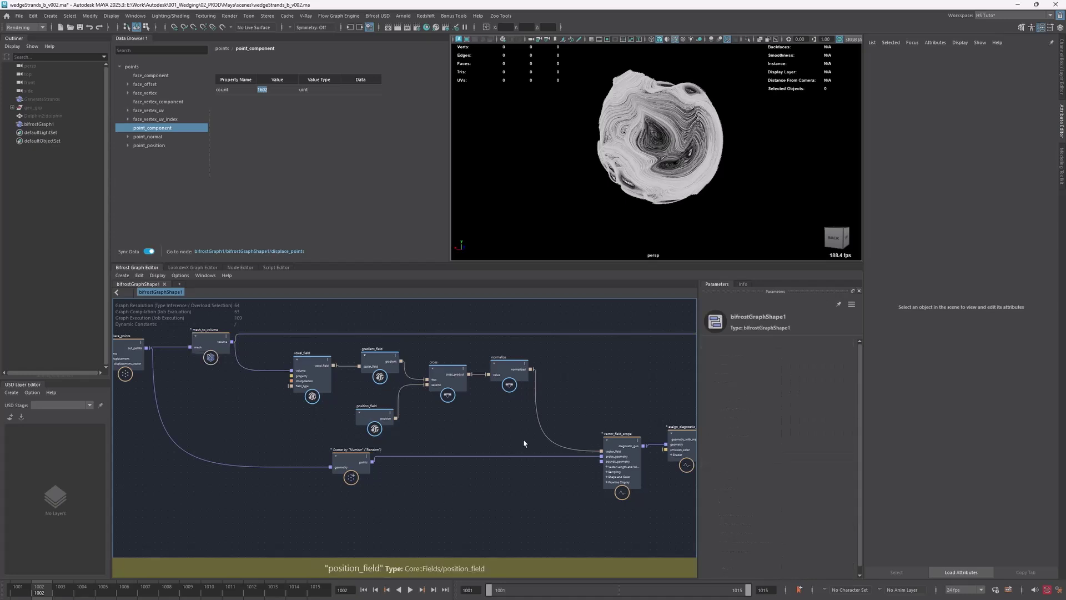
middle_click_drag(510, 442, 438, 417)
left_click_drag(289, 438, 320, 471)
left_click_drag(614, 203, 694, 146, "alt")
middle_click_drag(183, 405, 461, 471)
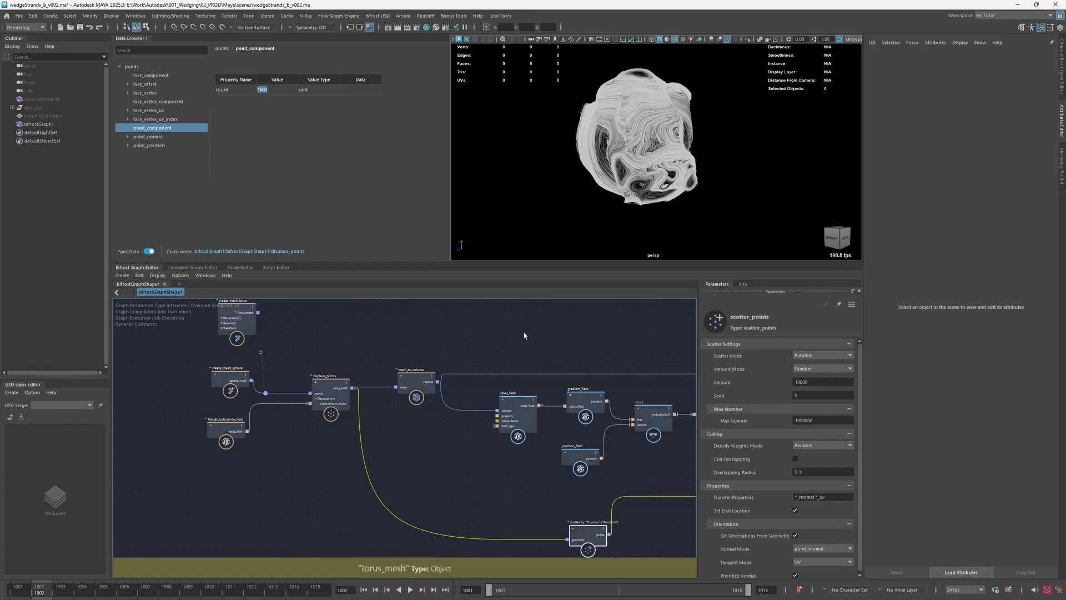
middle_click_drag(509, 334, 308, 289)
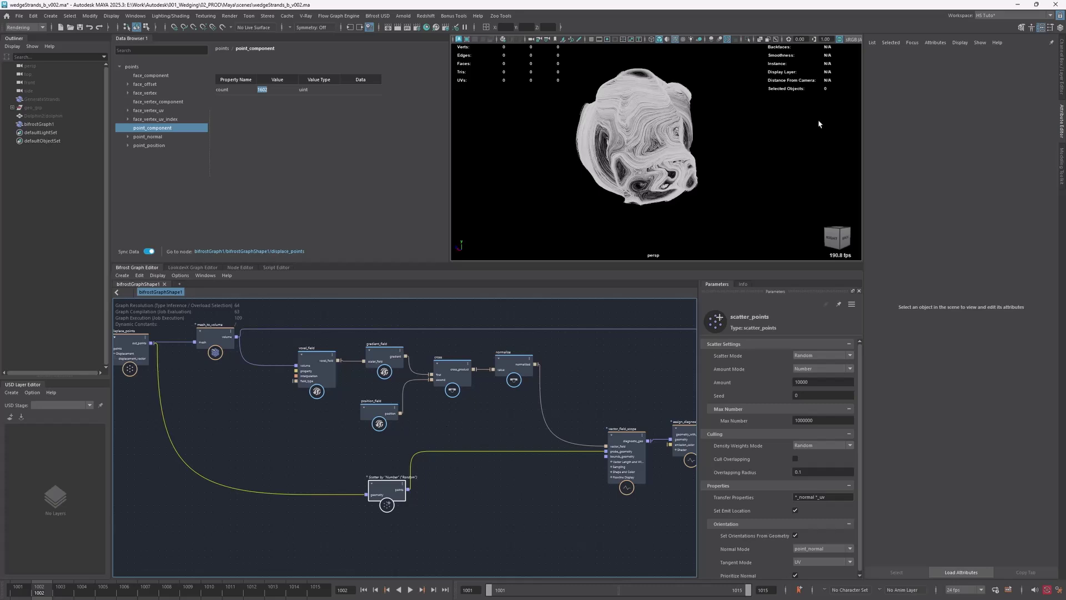
Try Seed values 25 and 29 on fractal_turbulence_field, and check the flowlines on the displaced sphere
left_click_drag(608, 150, 545, 150, "alt")
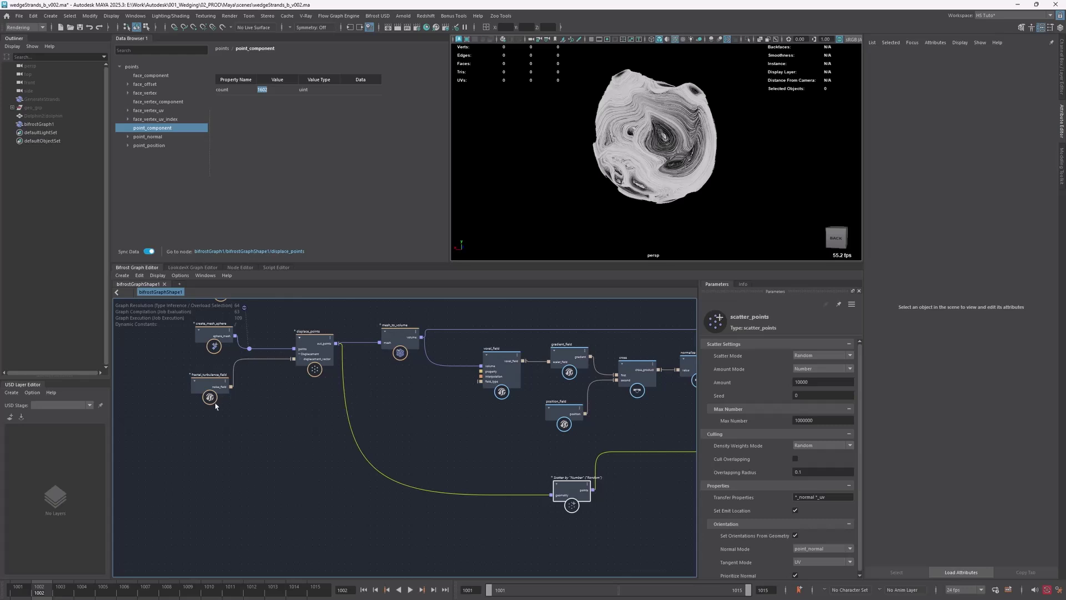
left_click(221, 401)
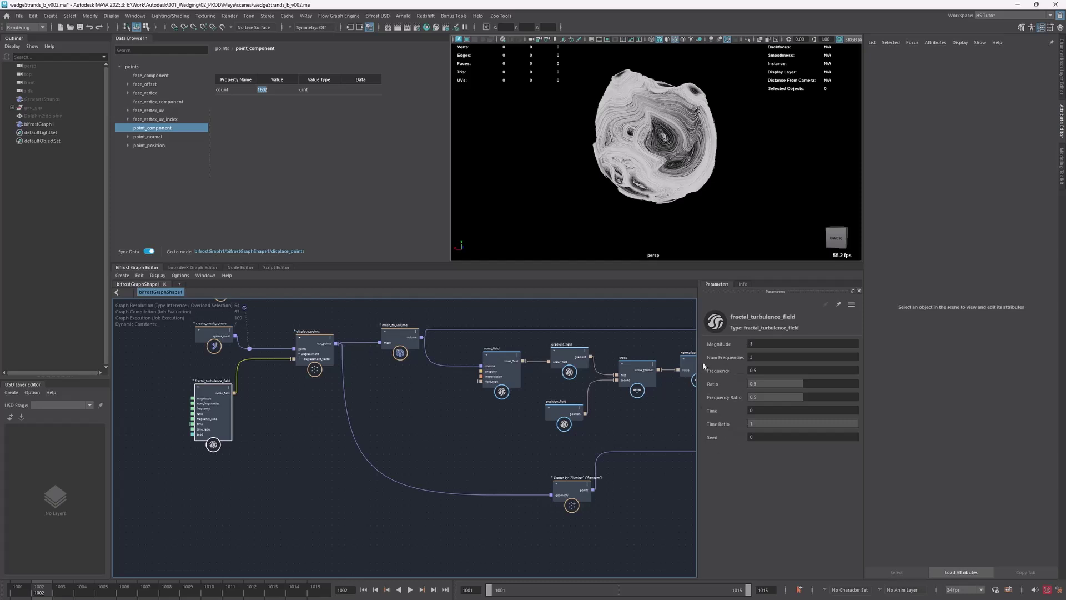
left_click_drag(722, 437, 938, 438)
left_click_drag(649, 149, 738, 166, "alt")
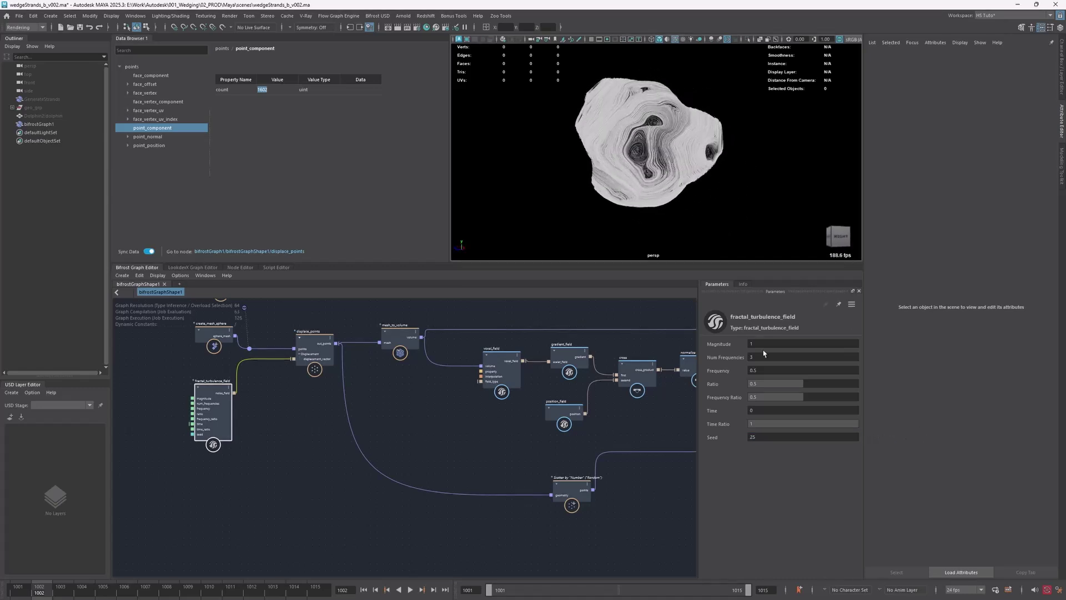
mouse_move(770, 435)
left_mouse_down()
mouse_move(832, 436)
mouse_move(782, 436)
left_mouse_up()
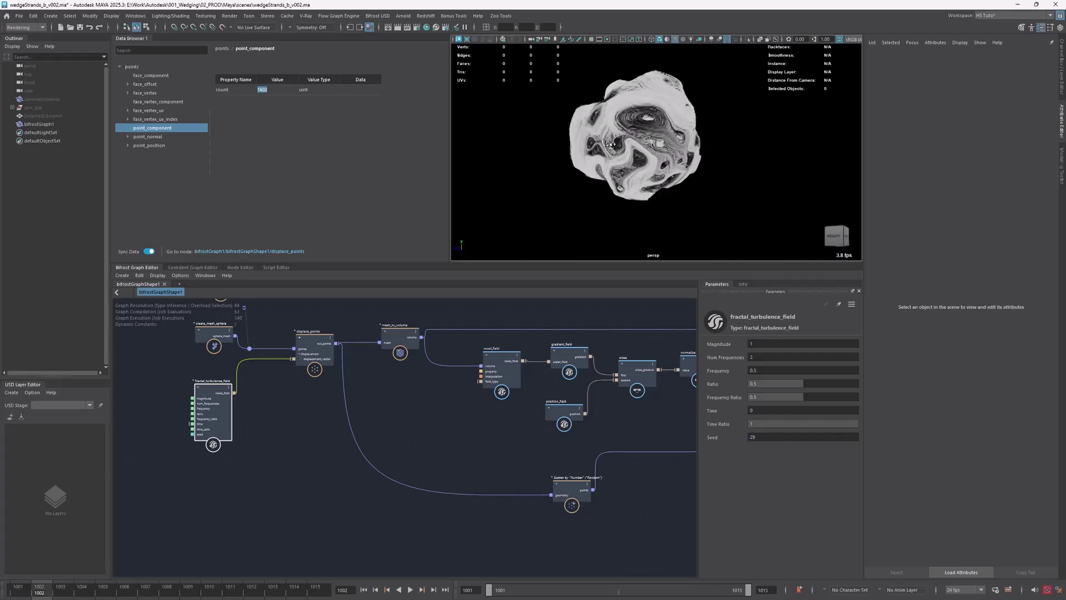
Connect torus_mesh of create_mesh_torus to the points input of displace_points in place of the sphere
left_click(288, 414)
middle_click_drag(288, 414, 314, 448, "alt")
left_click_drag(268, 302, 322, 382)
left_click_drag(661, 150, 615, 183, "alt")
Set the Seed of fractal_turbulence_field to 12
left_click(240, 447)
left_click_drag(768, 436, 724, 432)
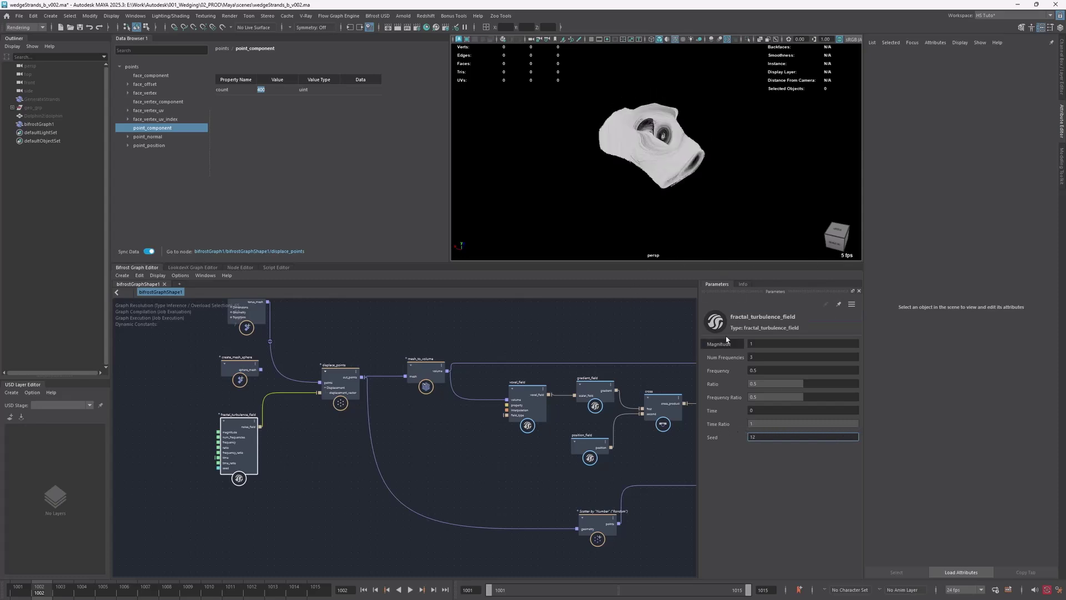
Try a Ratio of about 0.78 on fractal_turbulence_field, and undo the parameter changes
middle_click_drag(621, 345, 585, 343)
left_click_drag(763, 344, 824, 379)
key("ctrl+z")
key("ctrl+z")
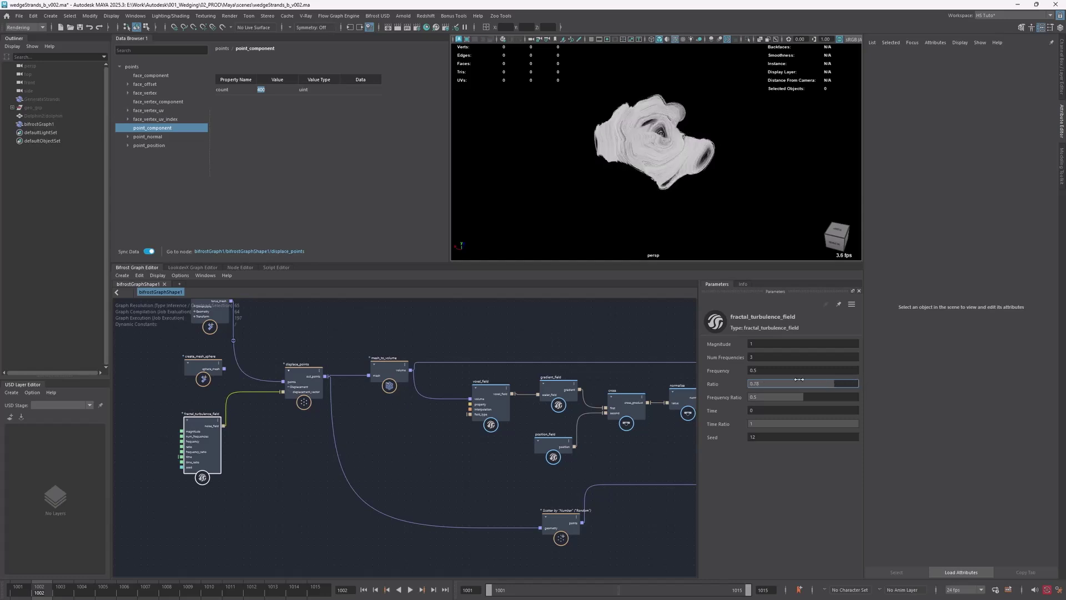
key("ctrl+z")
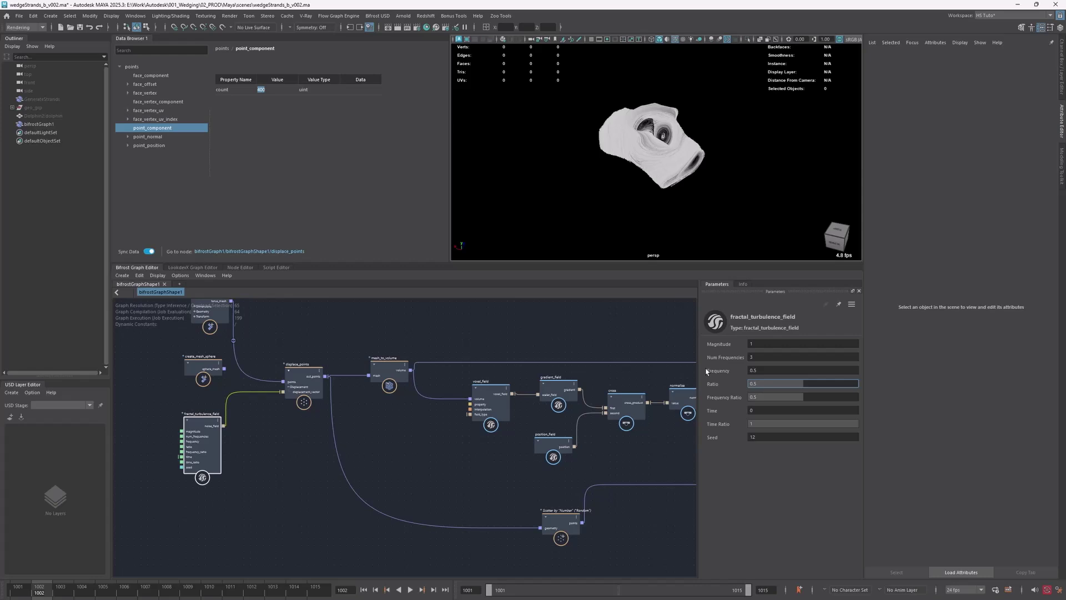
middle_click_drag(271, 433, 322, 419, "alt")
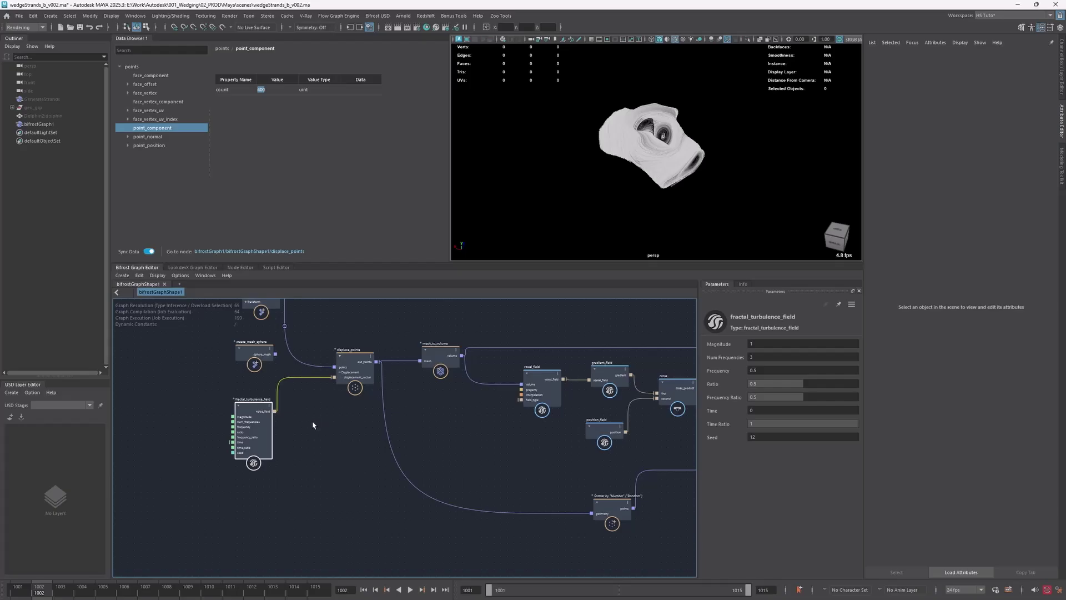